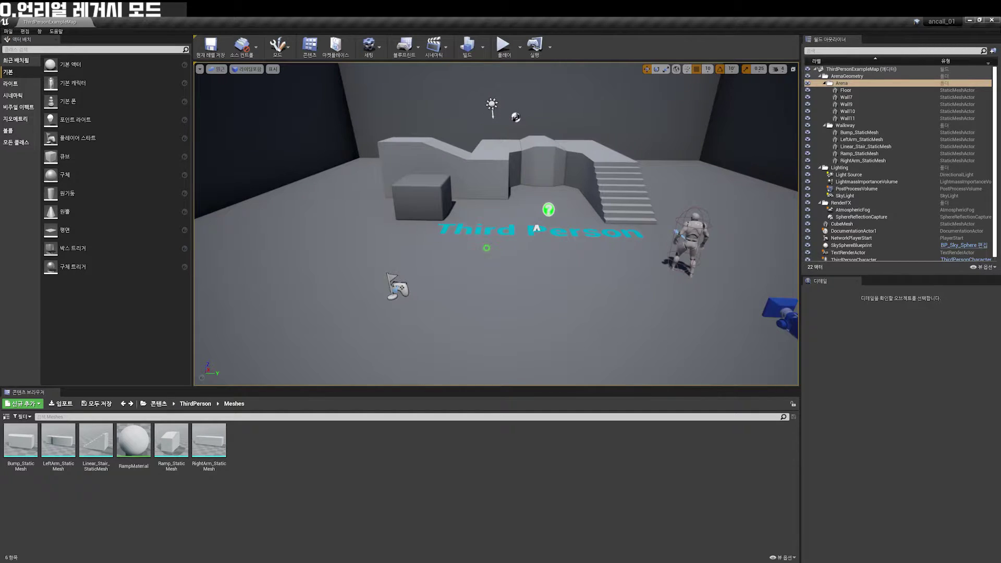
Cycle through Landscape, Foliage, Geometry and Mesh Paint modes with Shift+3–6, then return to Place with Shift+1.
click(277, 46)
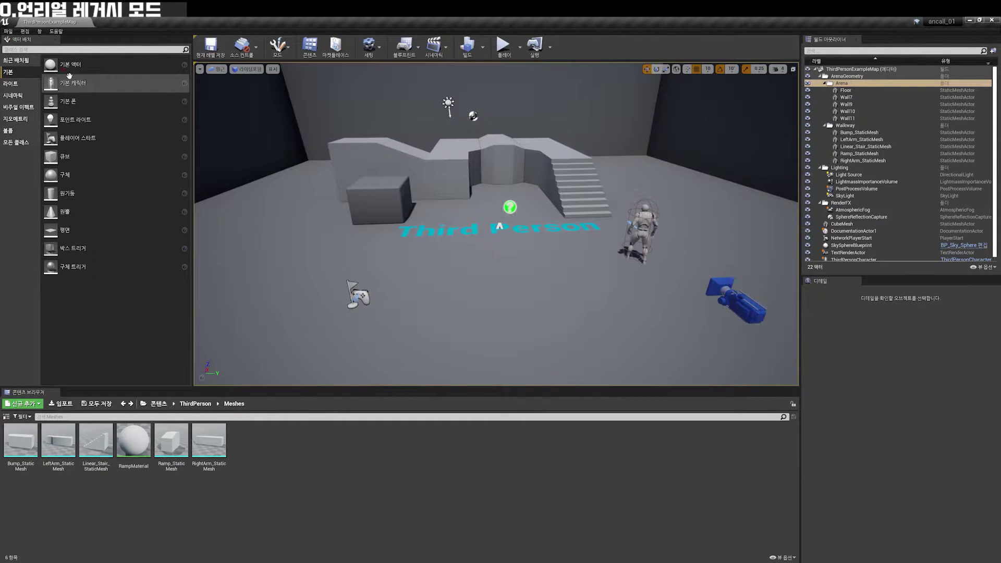
key(shift+3)
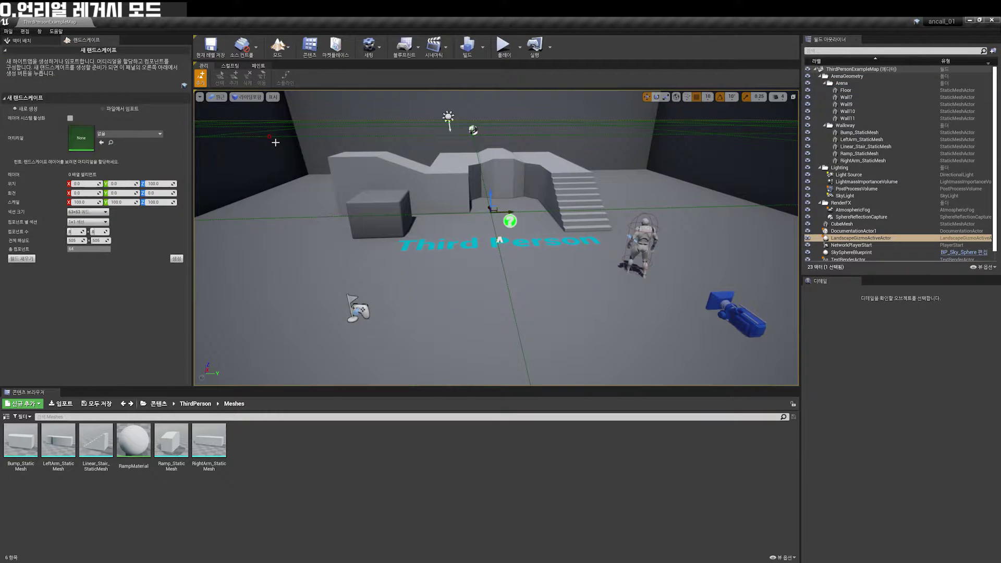
key(shift+4)
key(shift+5)
key(shift+6)
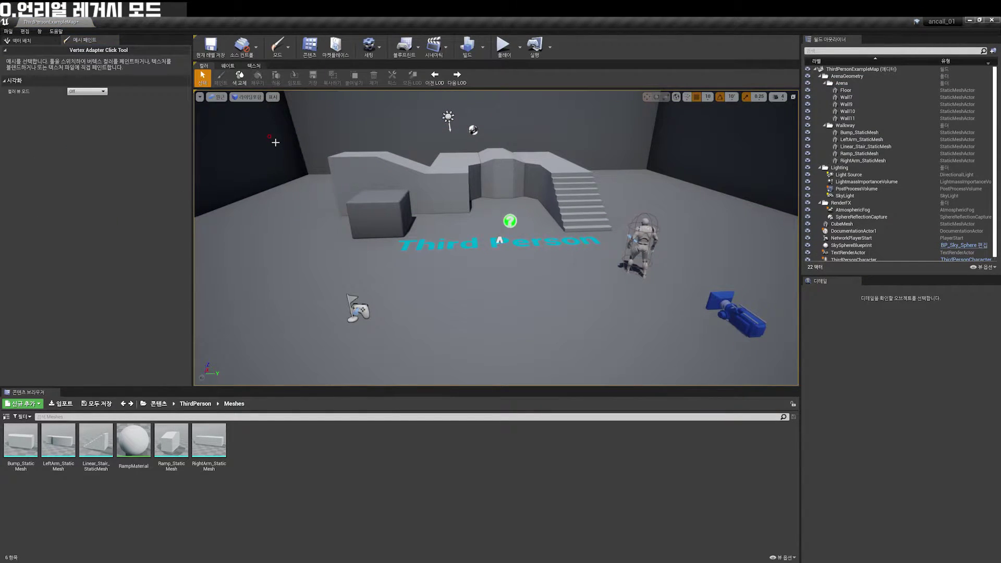
key(shift+4)
key(shift+3)
key(shift+1)
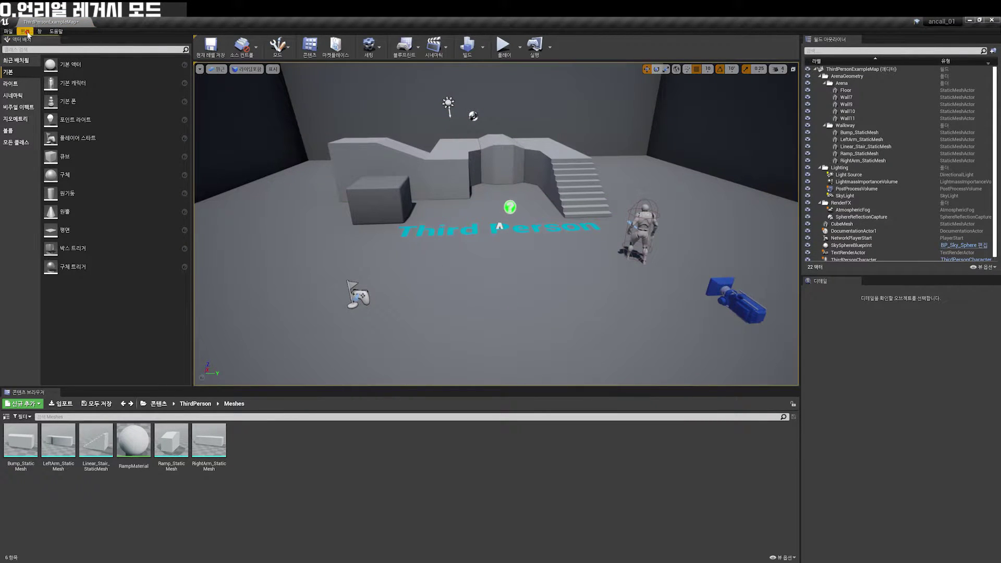
Open Editor Preferences from the Edit menu.
click(26, 32)
mouse_move(39, 31)
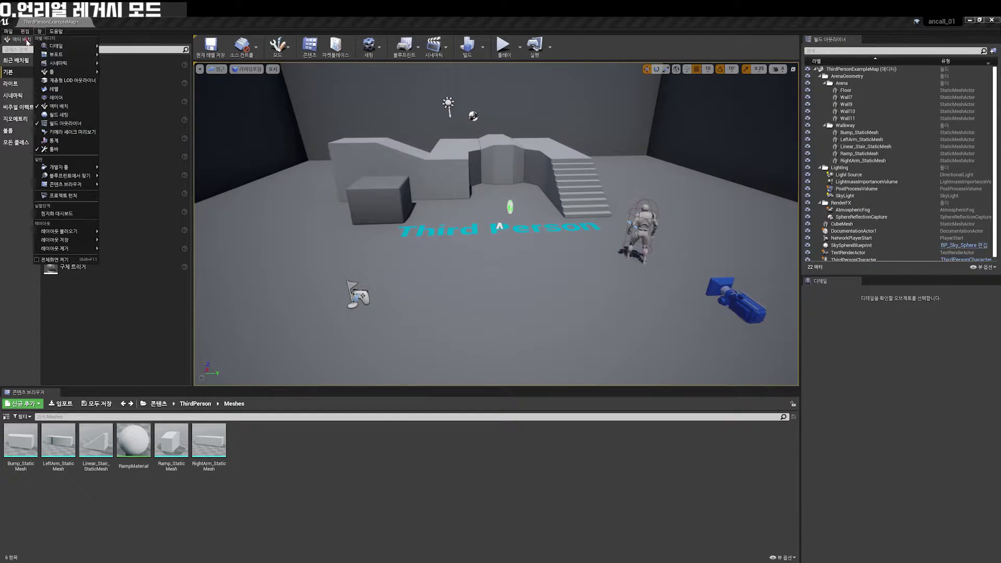
click(46, 133)
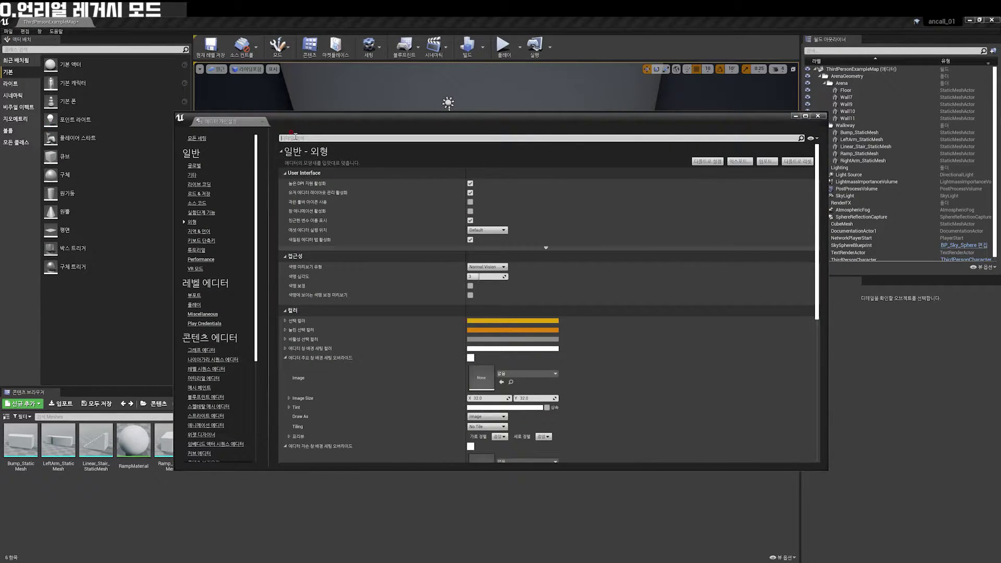
Search the preferences for '모드' and tick Enable Legacy Editor Mode UI.
click(295, 136)
text(모드)
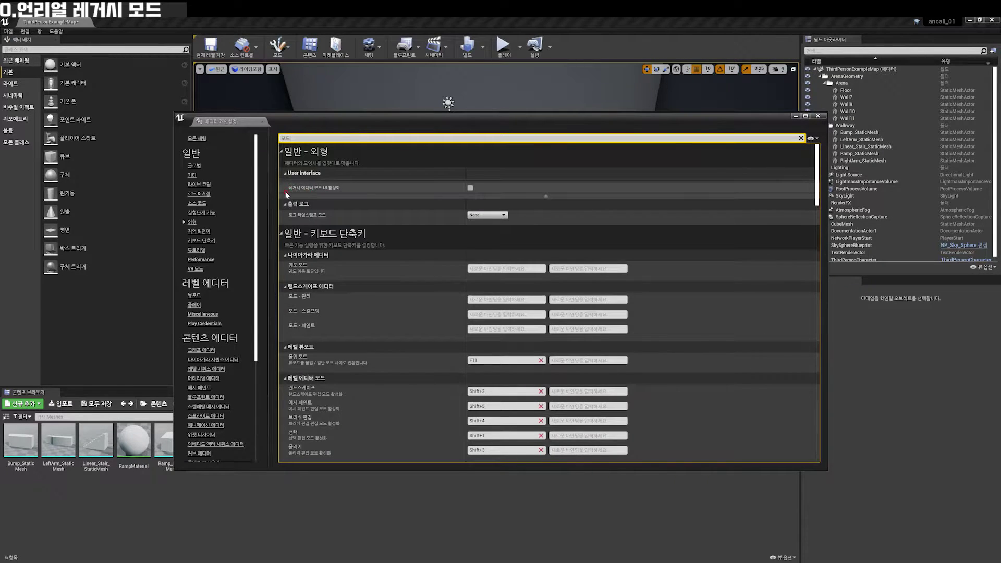
click(469, 187)
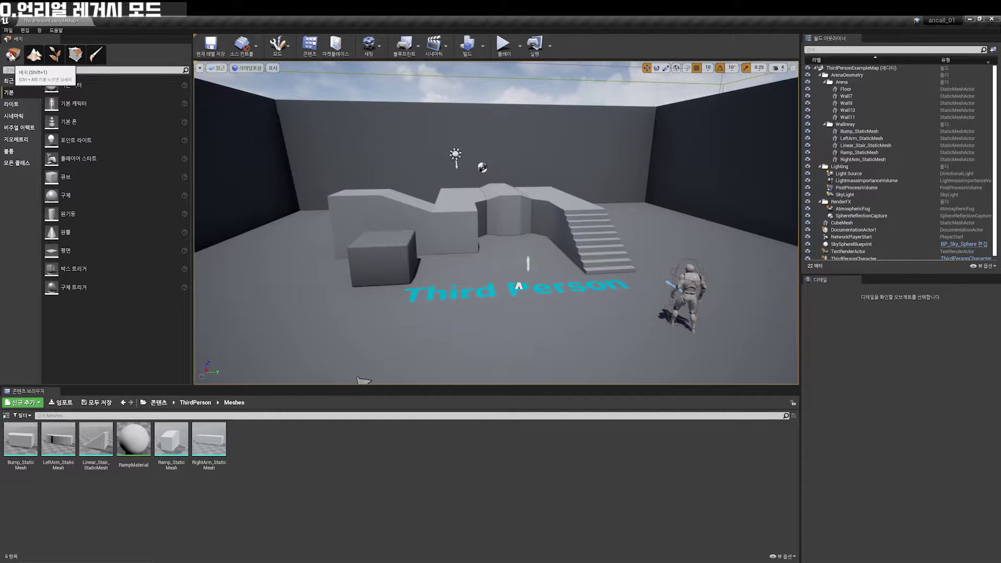
Try the Landscape, Foliage and Geometry mode tabs in the restored mode bar.
click(34, 53)
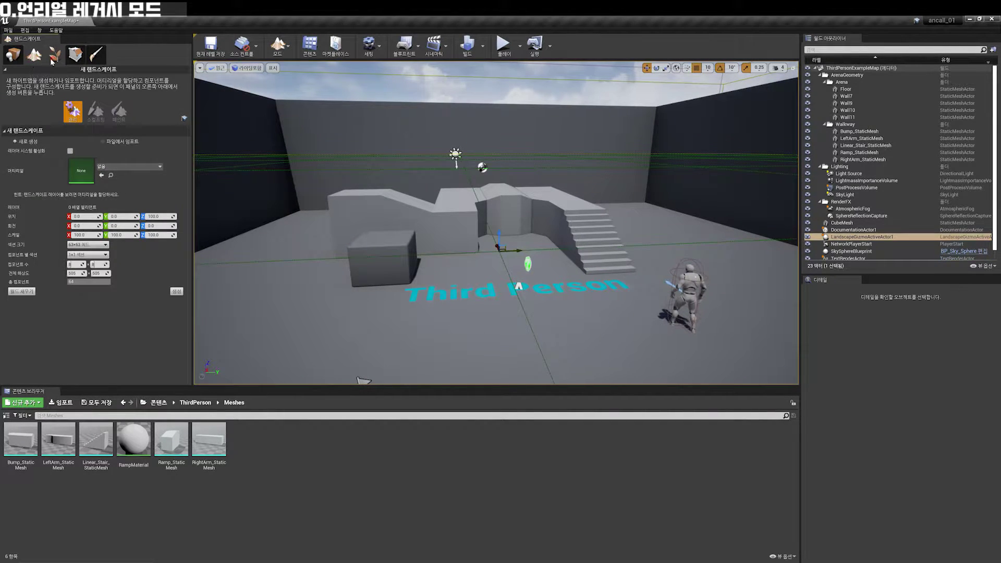
click(54, 54)
click(95, 54)
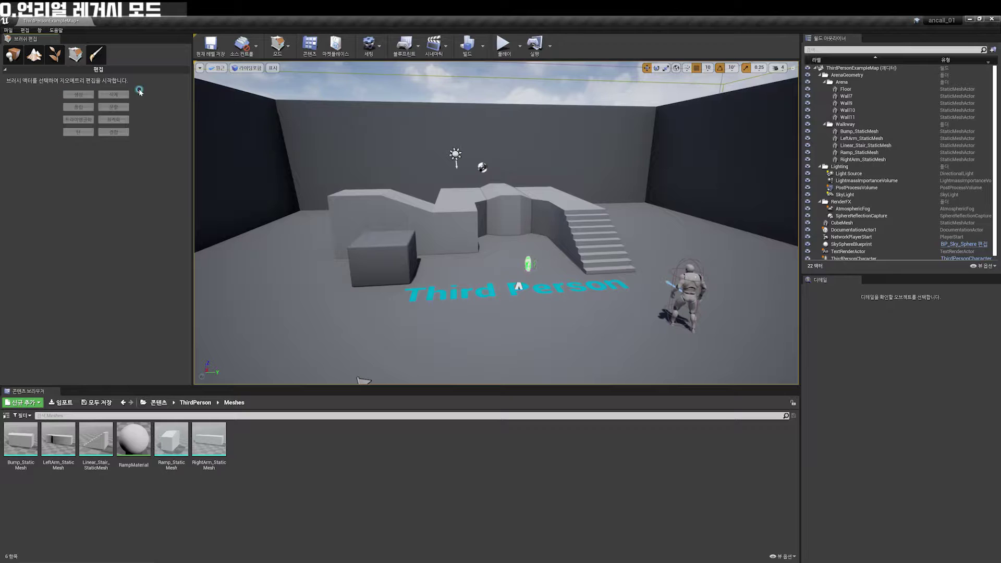
click(95, 54)
Cycle the editor modes with Shift+number keys, ending back in Place mode with Shift+1.
key(shift+3)
key(shift+2)
key(shift+4)
key(shift+5)
key(shift+3)
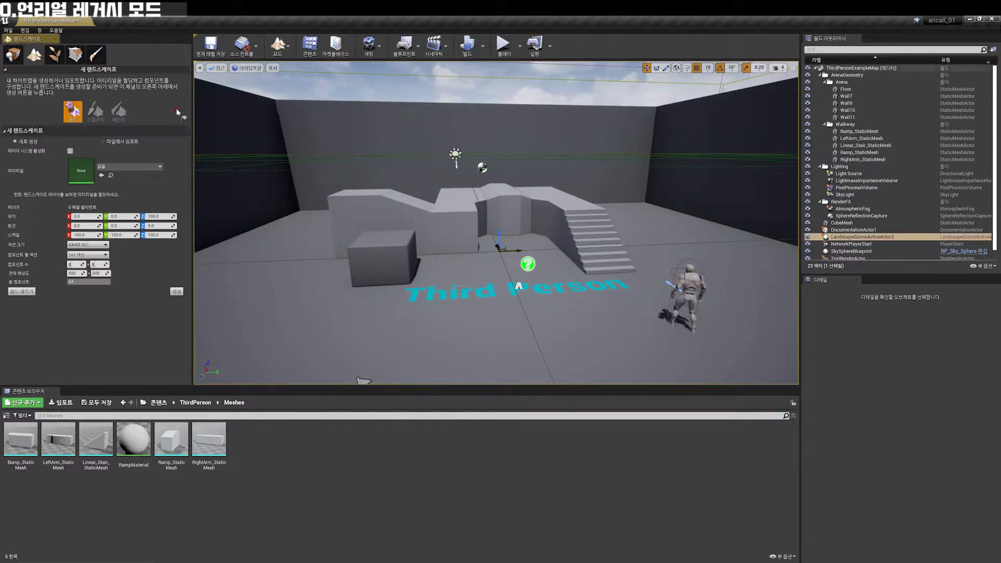
key(shift+1)
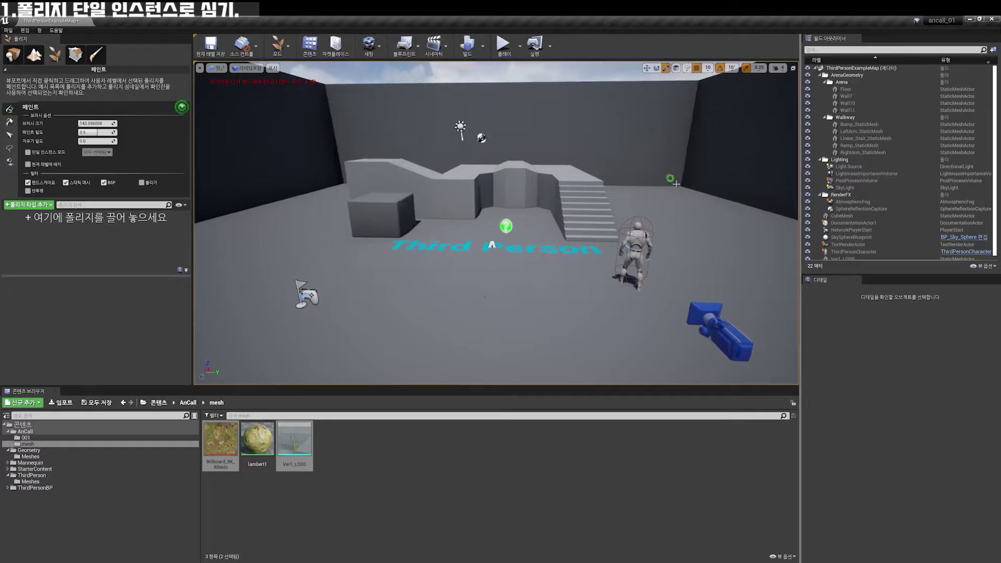
Add Var1_LOD0 from the mesh folder as a foliage type and select it.
click(392, 438)
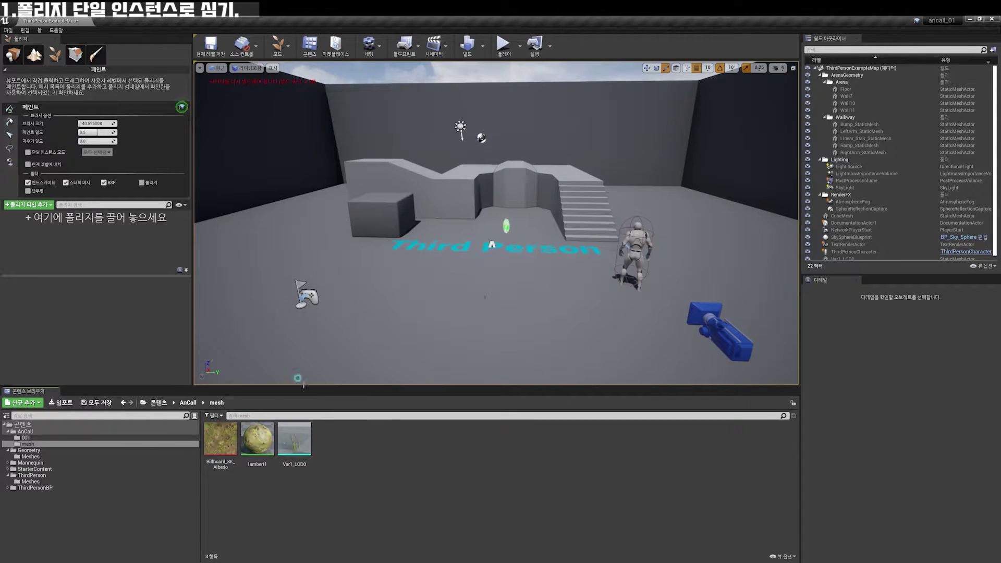
drag(295, 437, 66, 248)
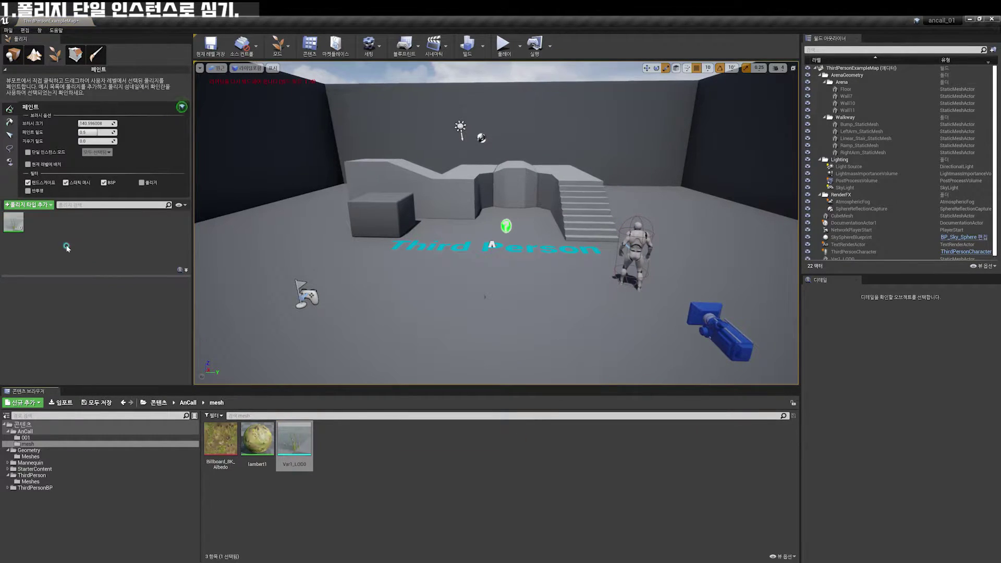
click(21, 233)
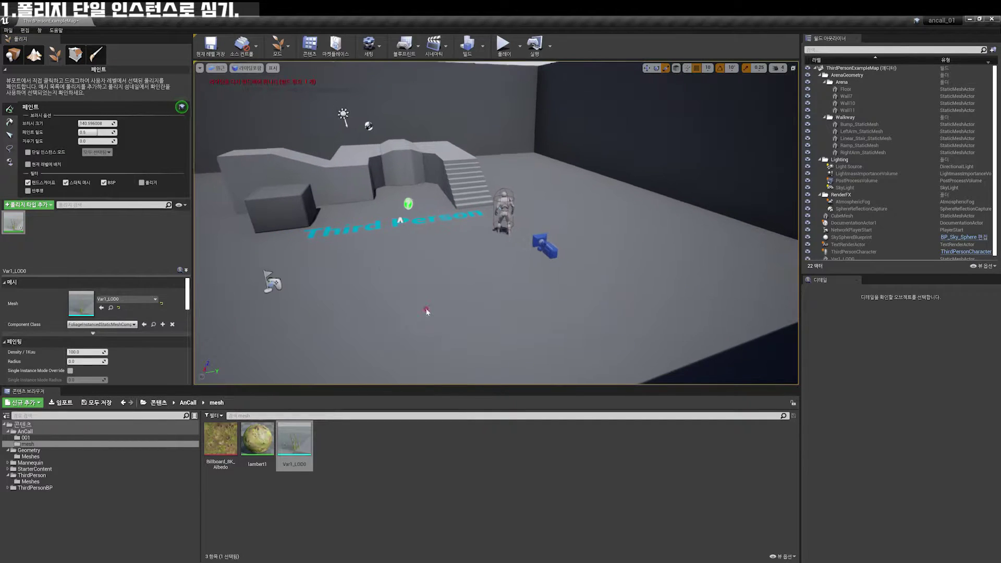
Set Density 500 and Scale X max 3.0, and paint grass clumps across the floor.
drag(392, 286, 446, 262)
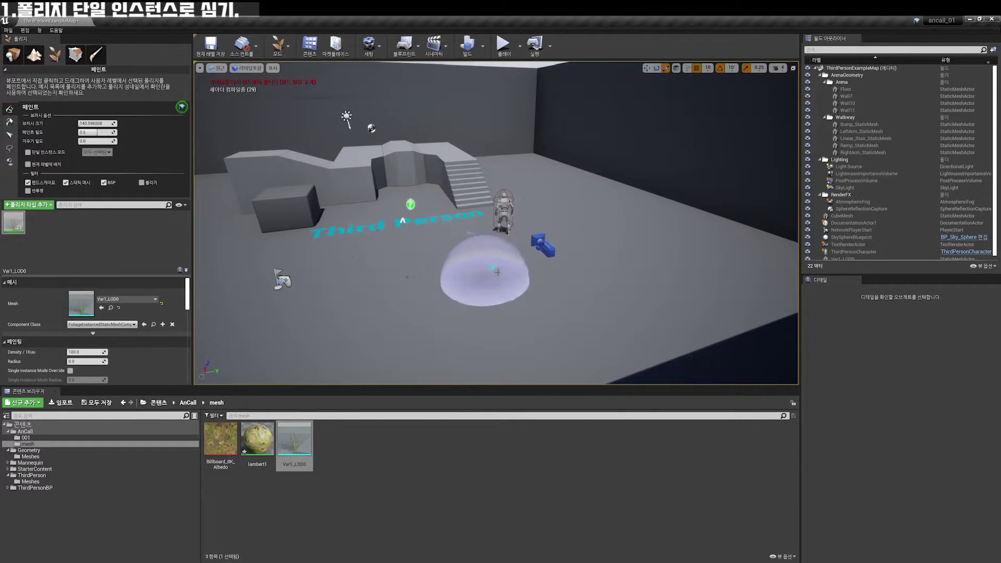
right_drag(446, 262, 459, 250)
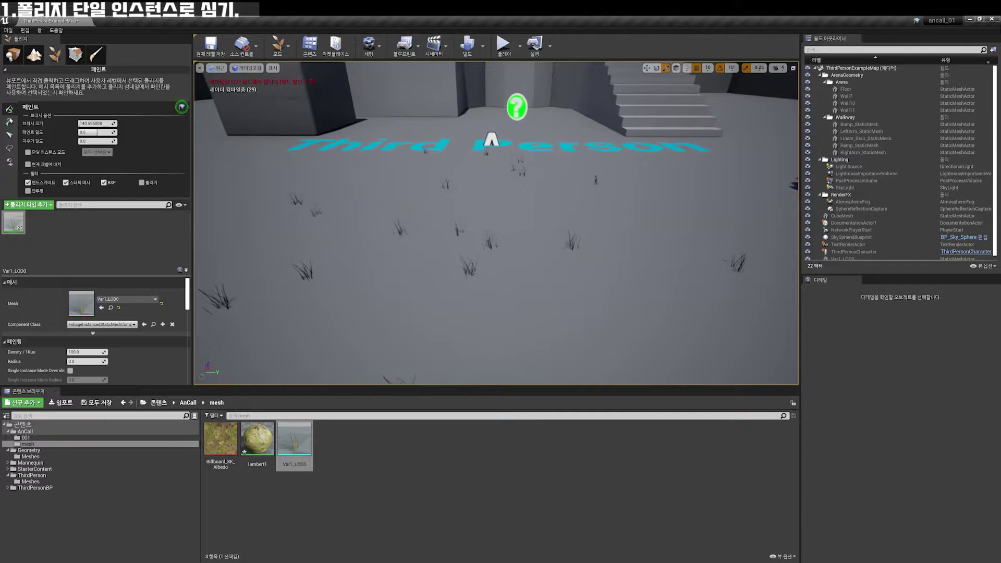
right_drag(447, 262, 449, 260)
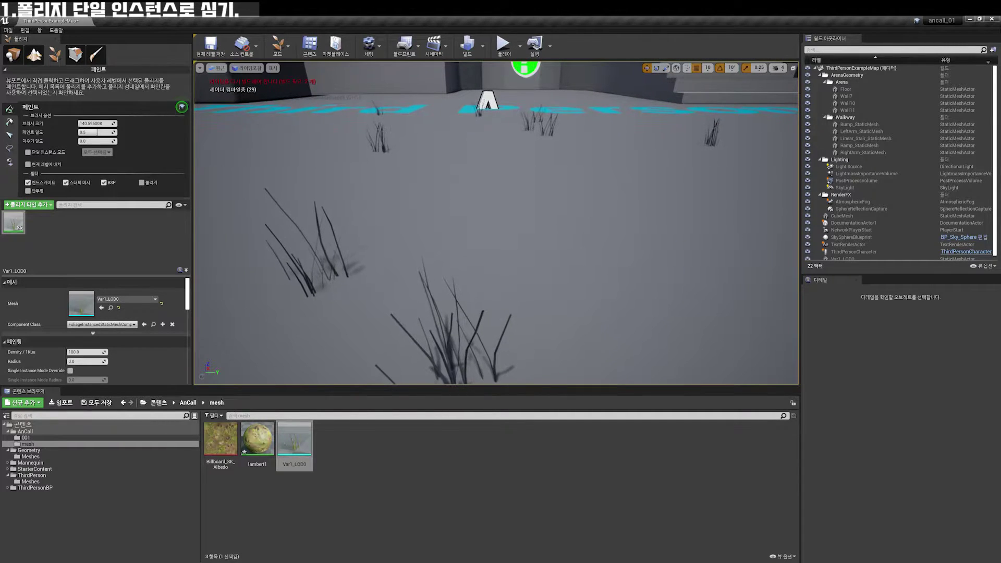
click(93, 362)
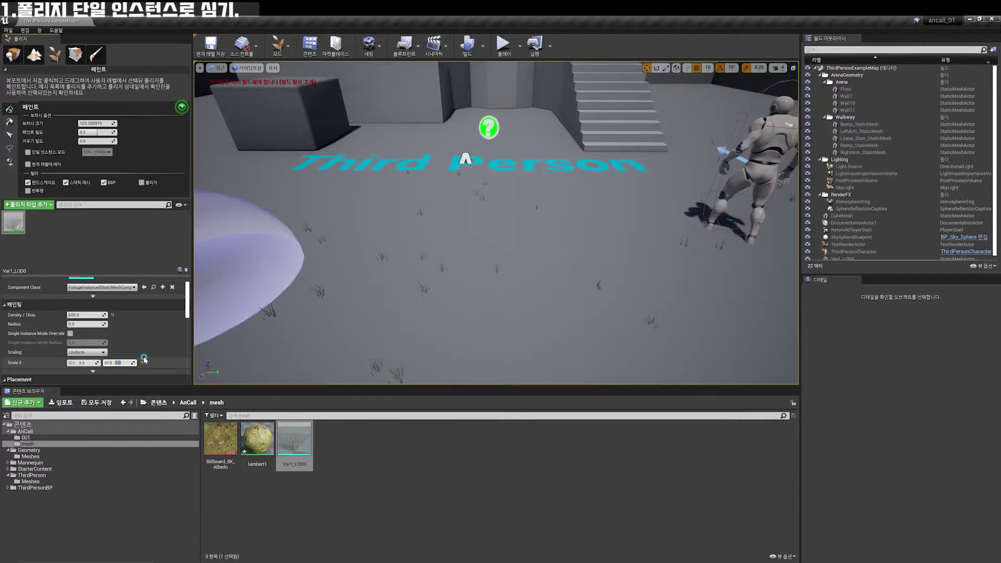
drag(346, 224, 450, 215)
mouse_move(449, 215)
right_down()
mouse_move(515, 242)
mouse_move(469, 240)
right_up()
drag(357, 245, 325, 310)
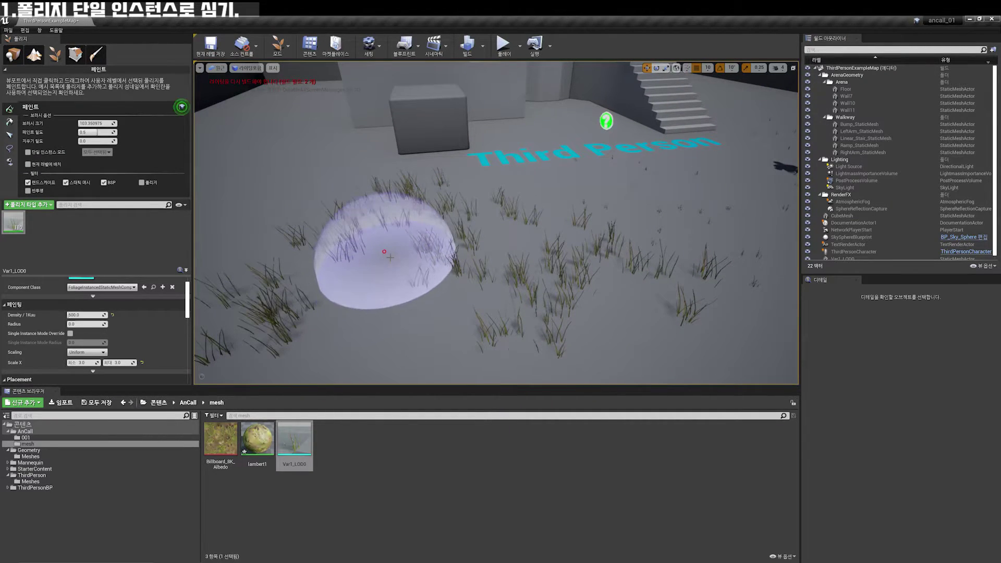
Resize the foliage brush with [ and ] and toggle Single Instance mode with I.
key(bracketleft)
key(bracketleft)
key(bracketleft)
key(bracketleft)
key(bracketleft)
drag(381, 282, 599, 301)
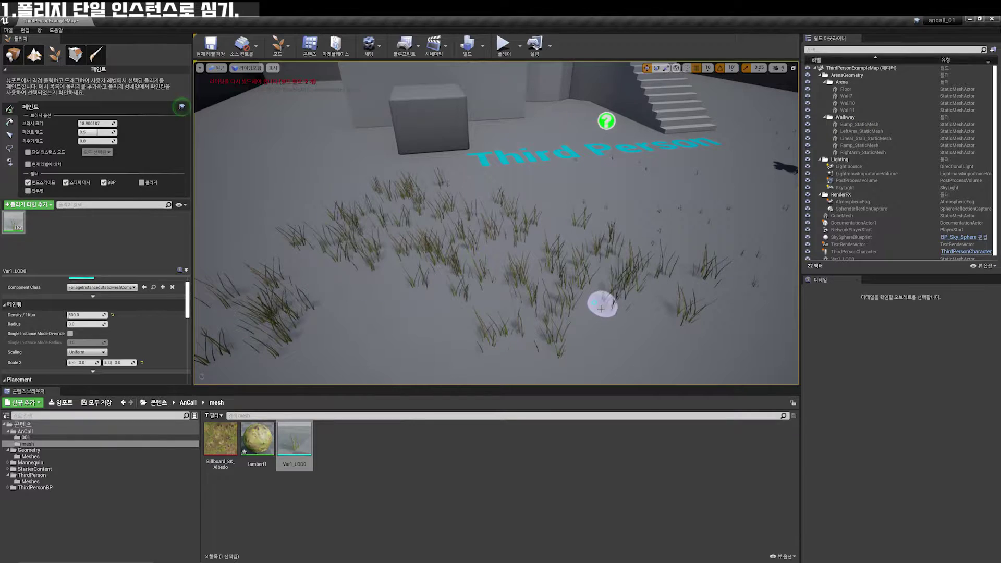
key(bracketright)
key(bracketright)
key(bracketright)
key(bracketright)
key(bracketright)
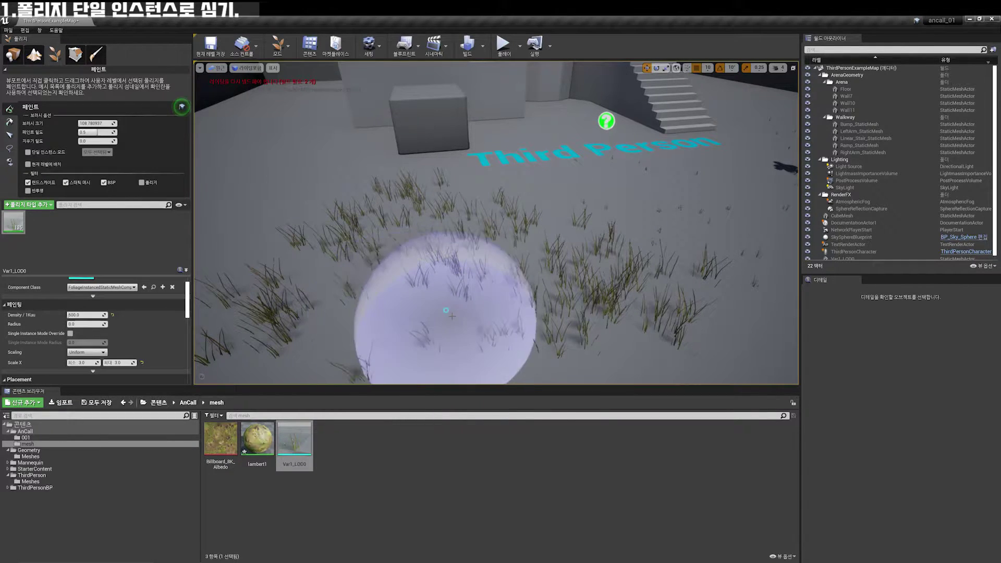
key(bracketleft)
key(bracketright)
key(i)
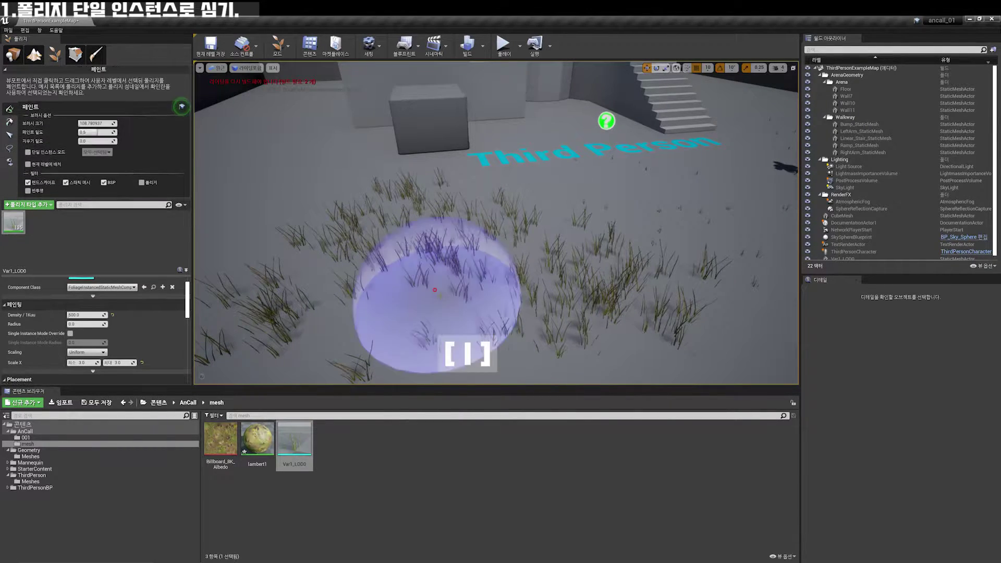
key(i)
key(i)
key(i)
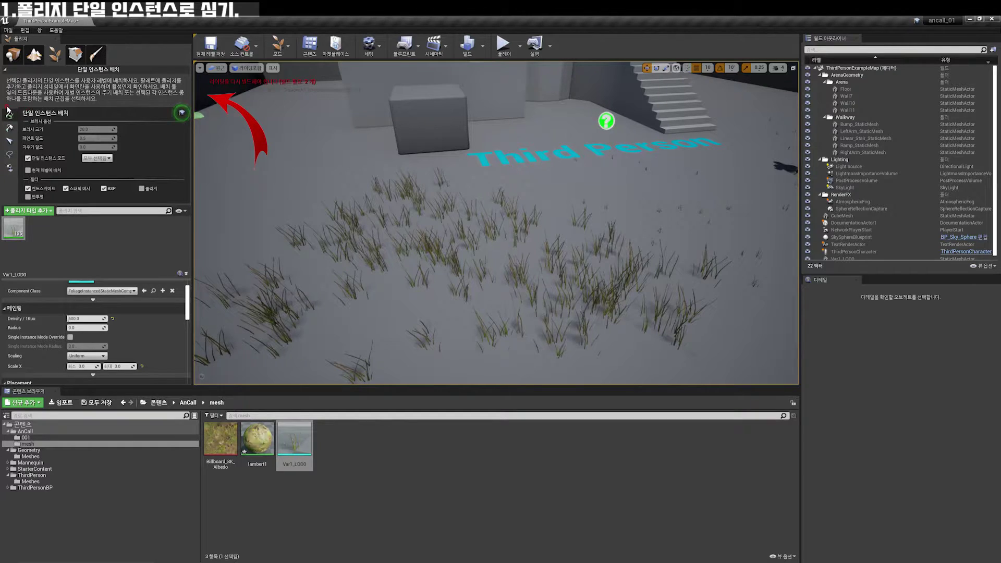
Return to brush painting and paint grass across the open floor near the stairs.
key(i)
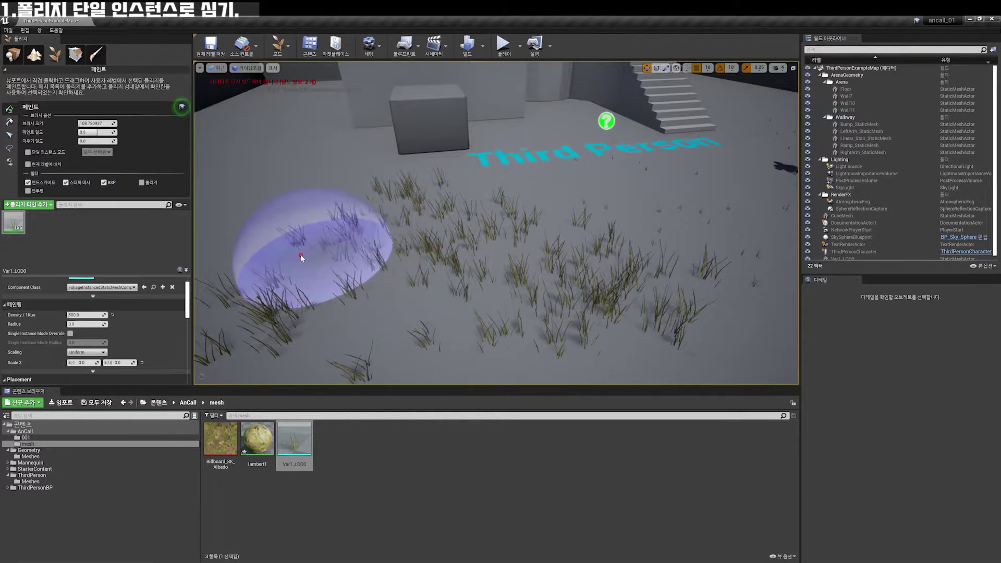
key(i)
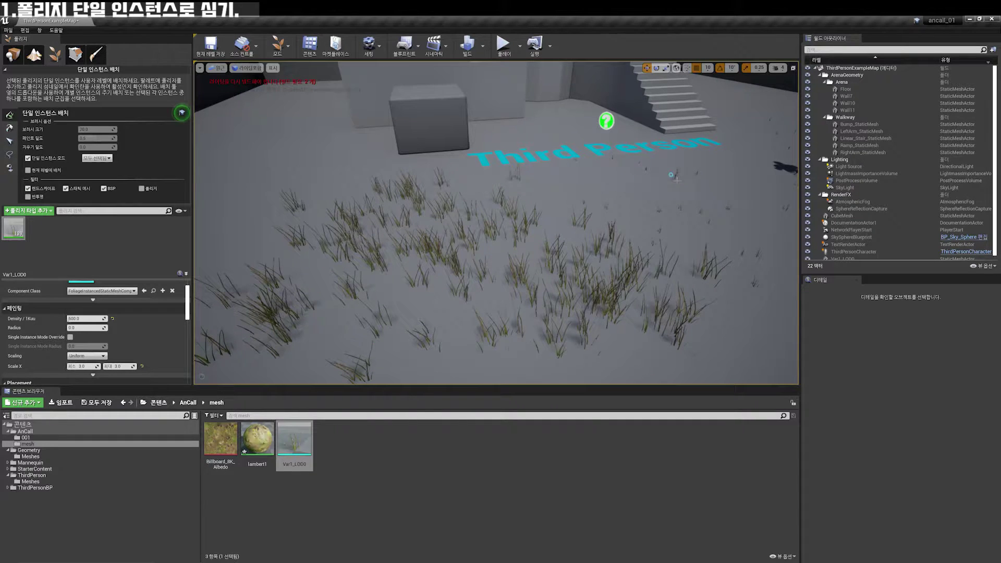
key(i)
right_drag(727, 330, 664, 261)
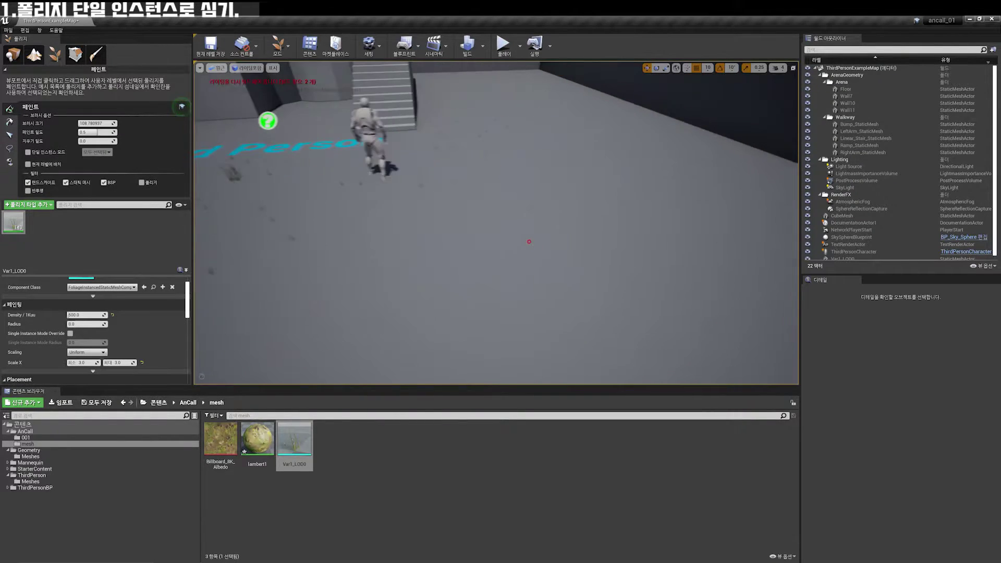
drag(664, 261, 618, 294)
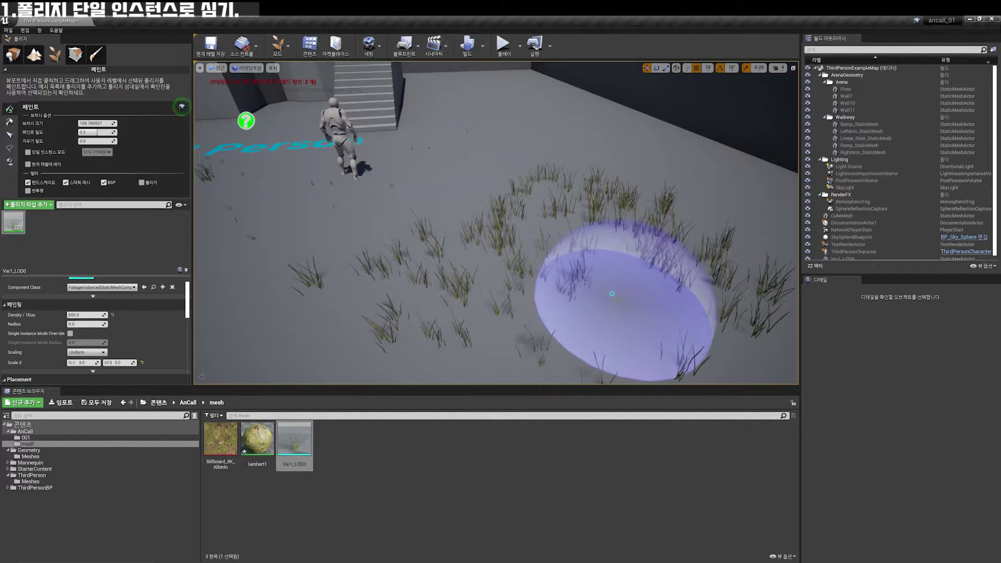
In Single Instance mode, place individual grass clumps across the floor toward the right.
key(i)
drag(620, 295, 595, 328)
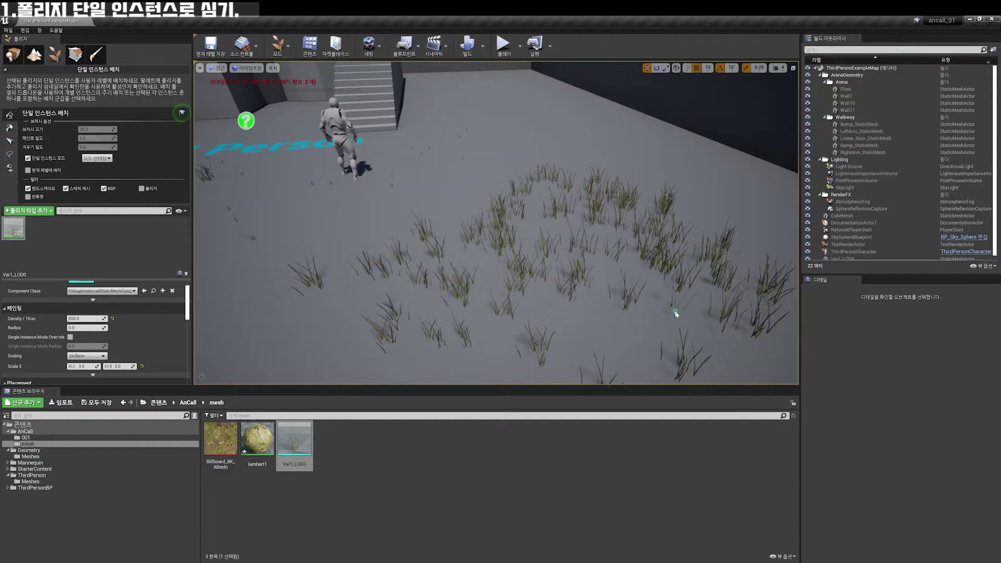
drag(480, 149, 526, 140)
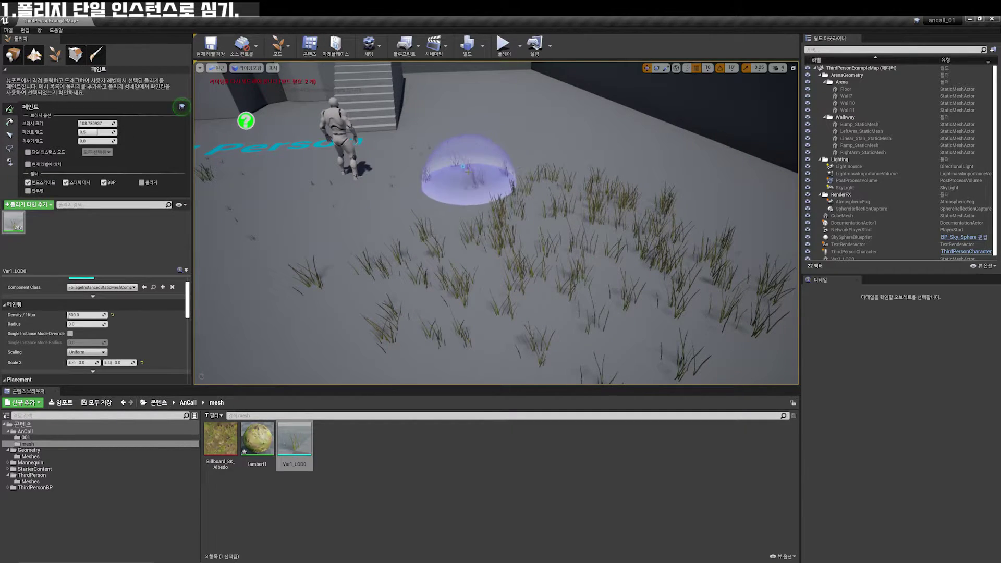
drag(655, 157, 700, 166)
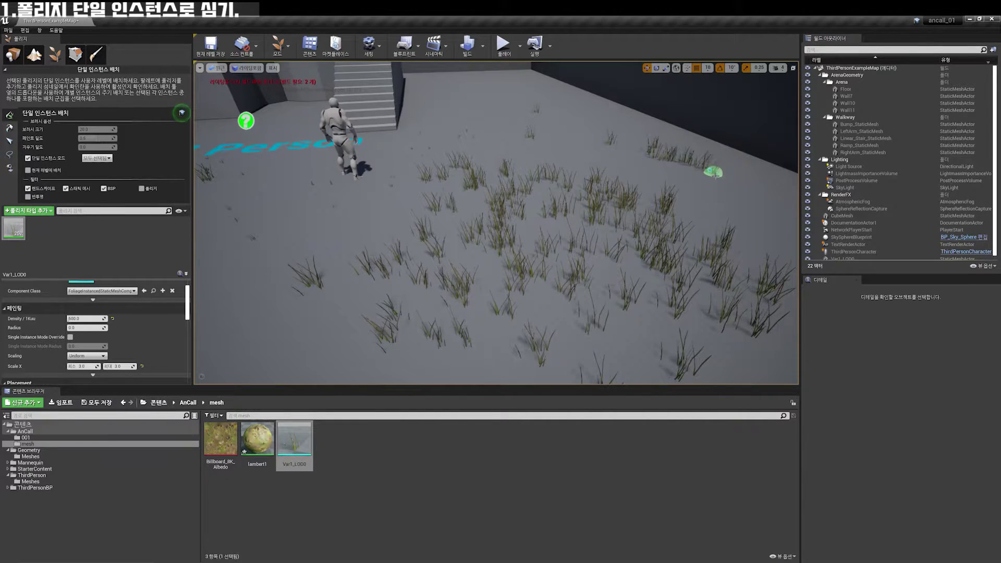
drag(700, 166, 760, 205)
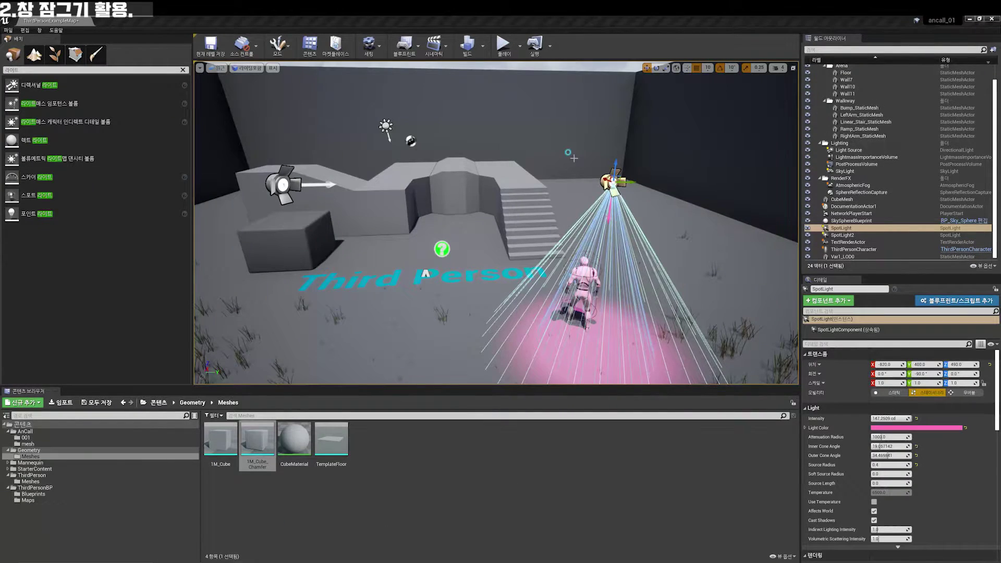
Select the pink SpotLight and SpotLight2 in turn to compare their Details.
key(Escape)
drag(568, 175, 542, 208)
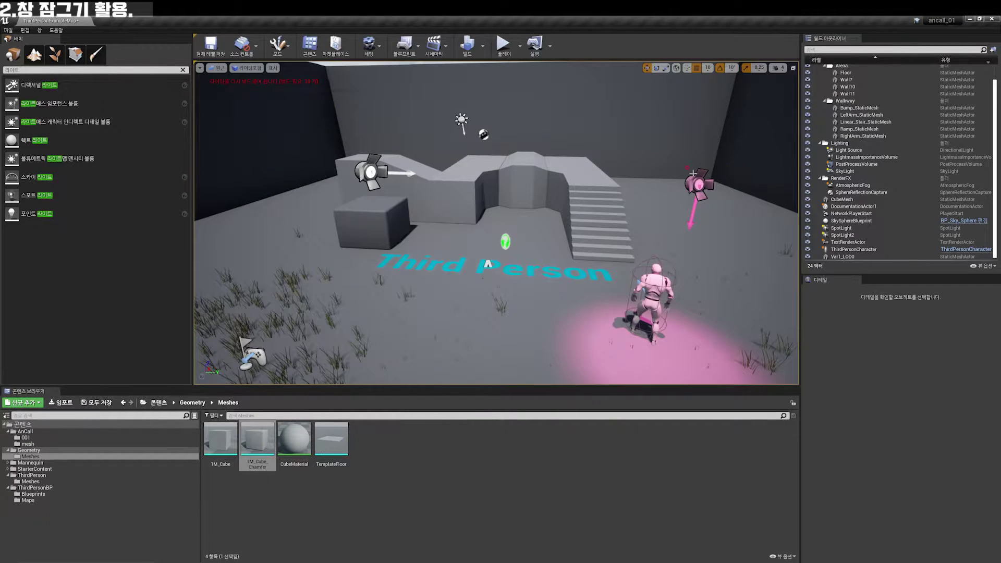
scroll(700, 178, down, 2)
click(653, 179)
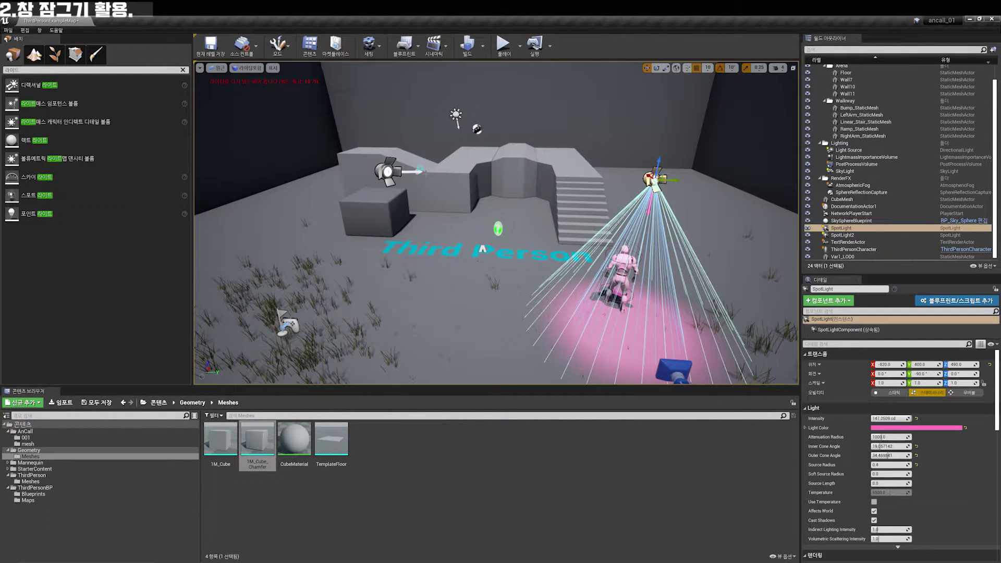
click(391, 170)
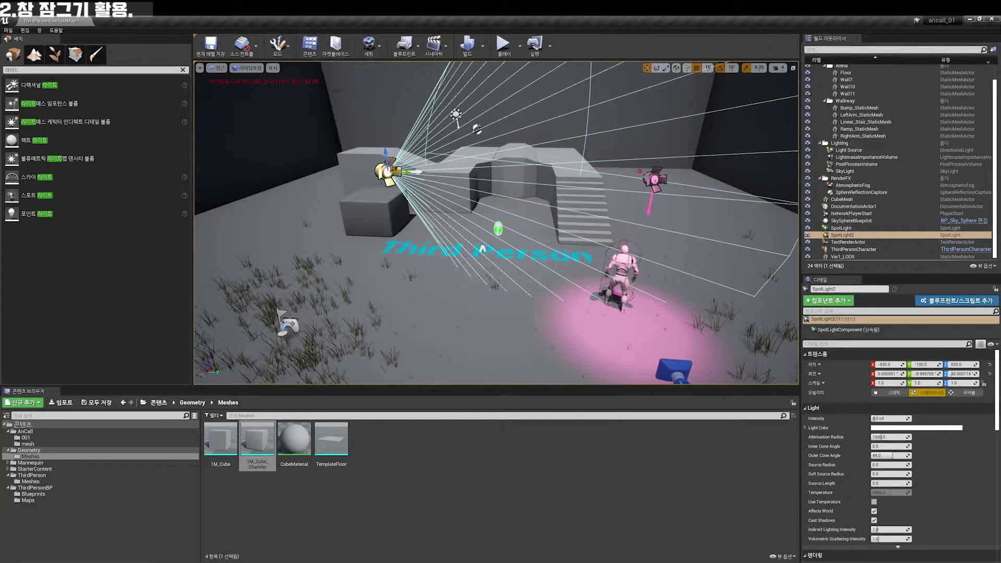
click(652, 179)
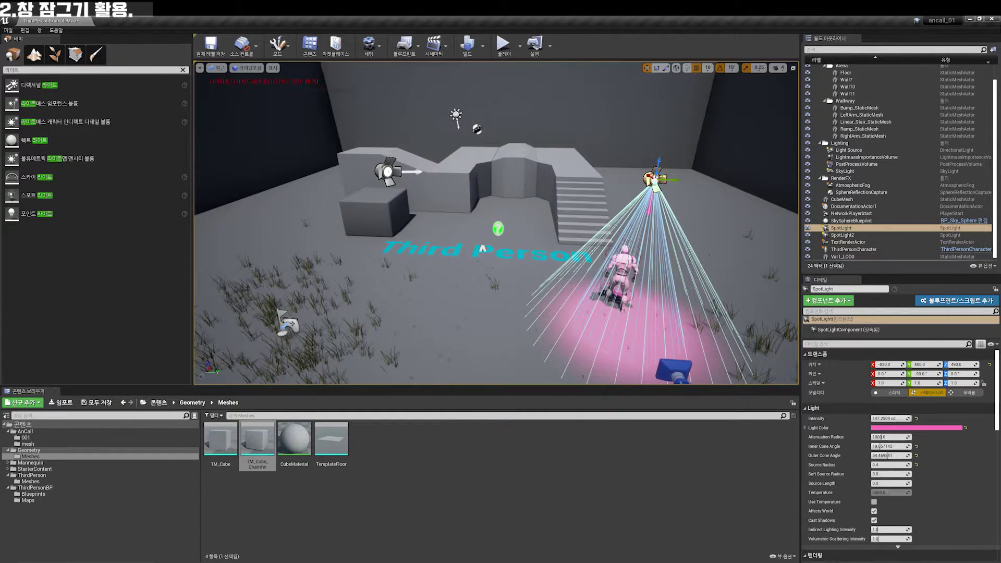
click(580, 208)
click(652, 179)
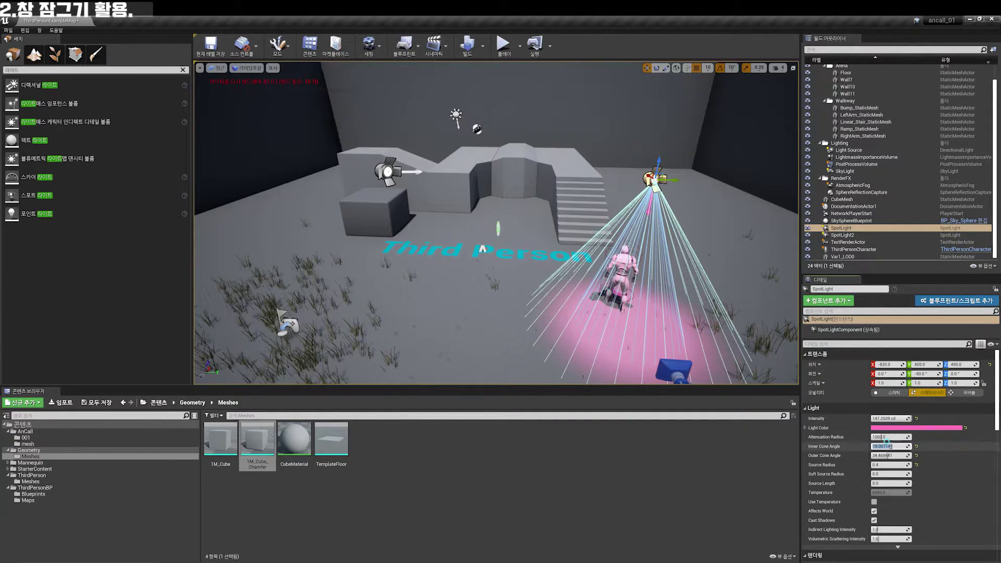
Open the Inner Cone Angle field's edit options, then select SpotLight2.
right_click(891, 447)
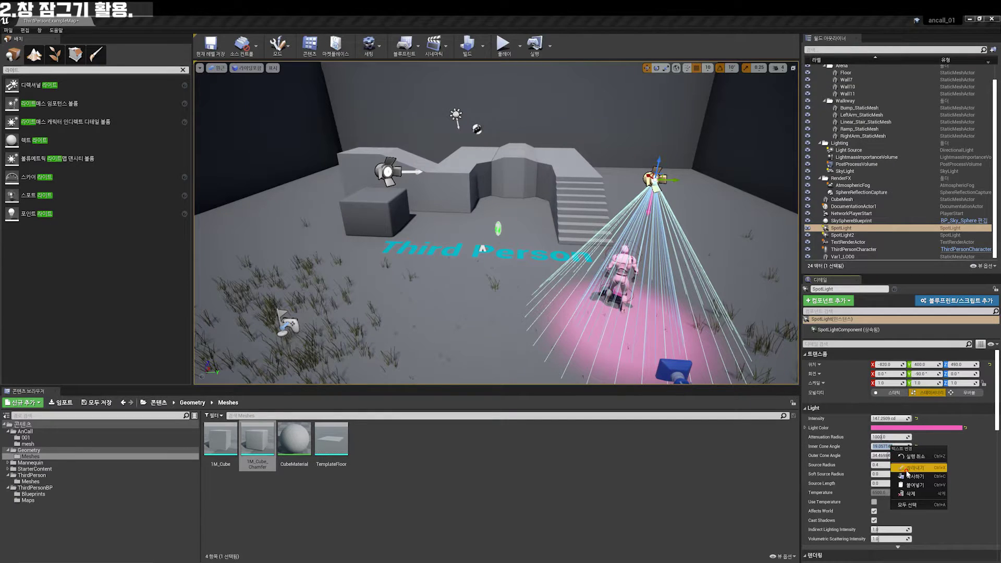
click(472, 206)
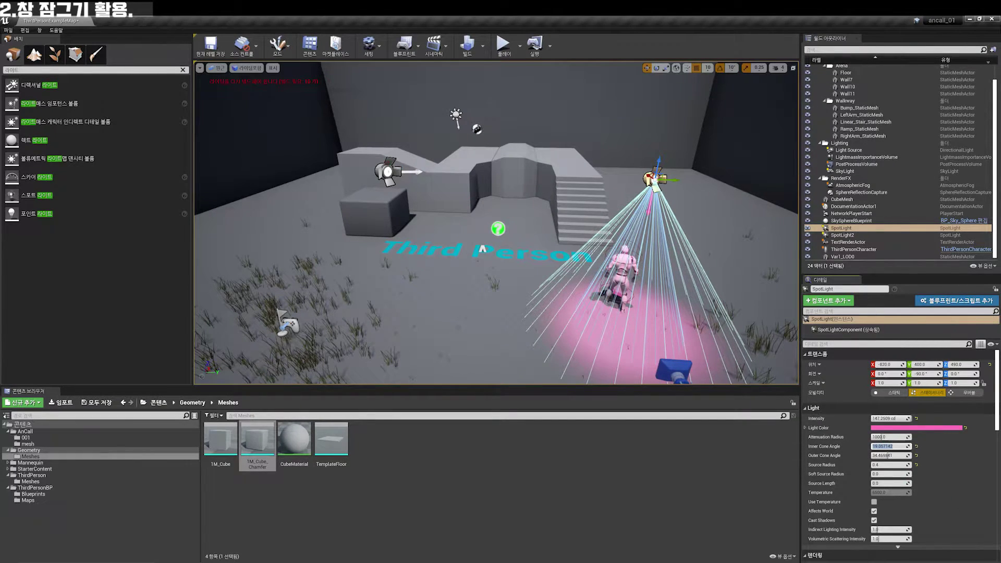
click(388, 171)
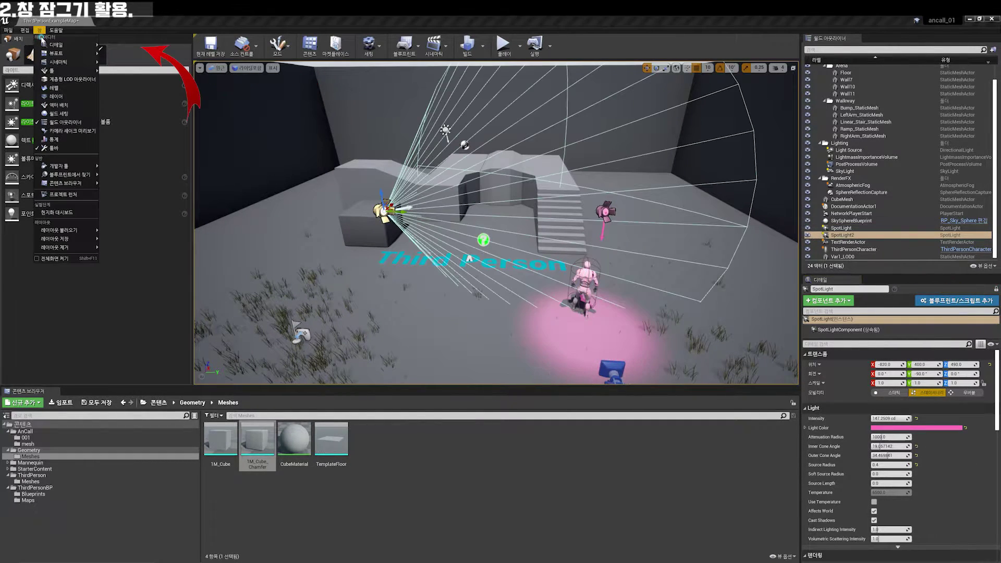
Open a Details 2 panel and switch between SpotLight and SpotLight2 to compare them.
click(110, 55)
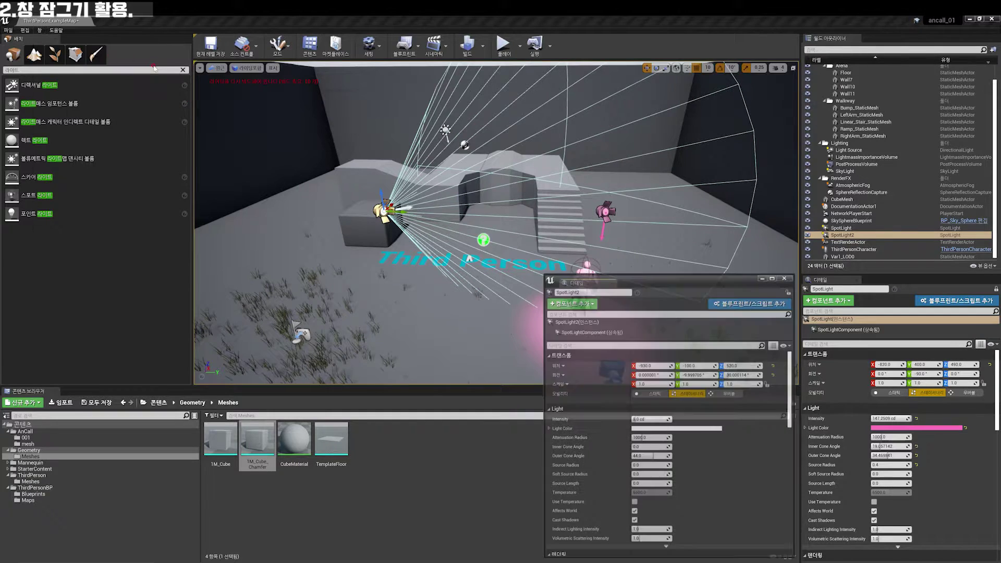
click(841, 227)
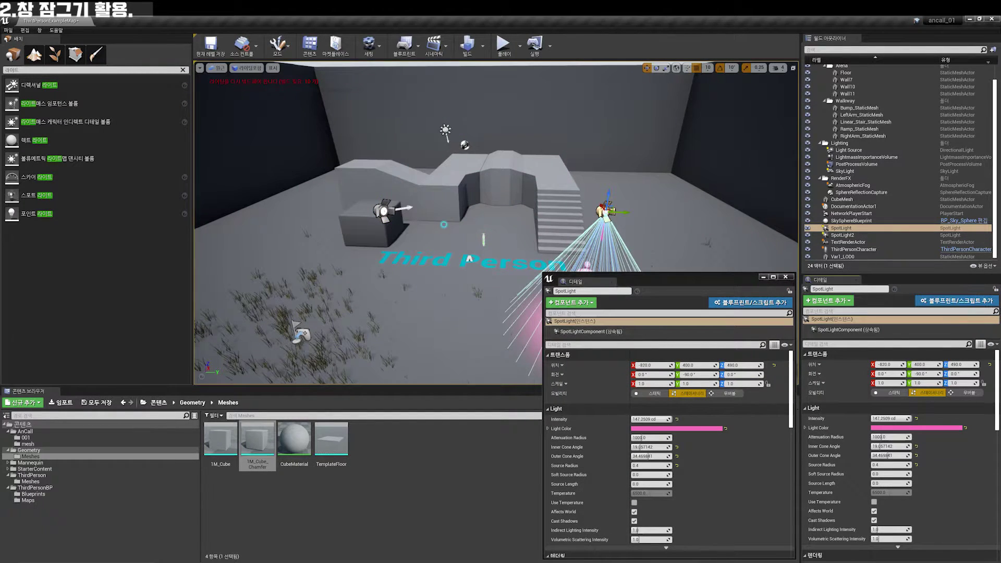
click(380, 211)
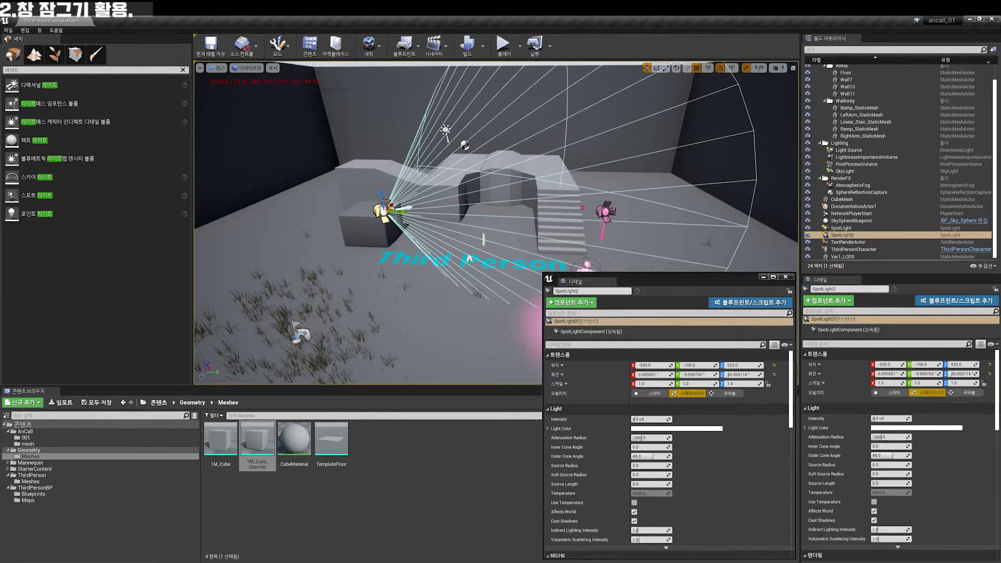
click(603, 212)
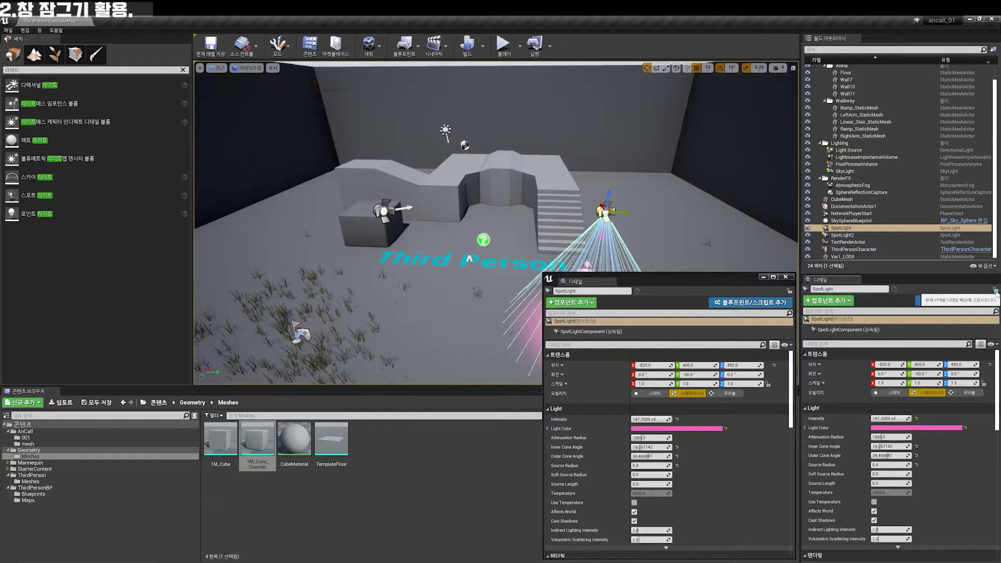
click(385, 209)
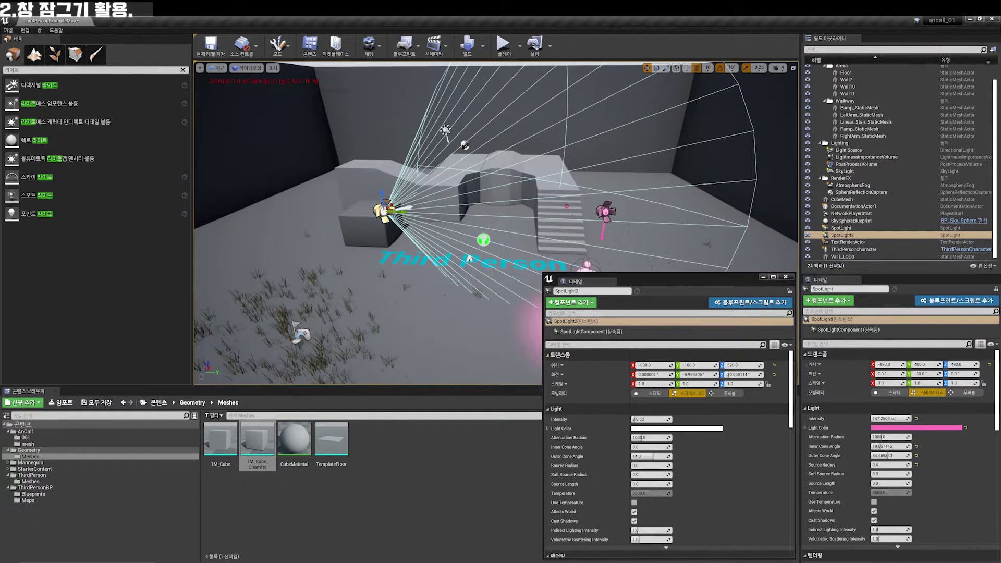
key(ctrl+z)
key(ctrl+y)
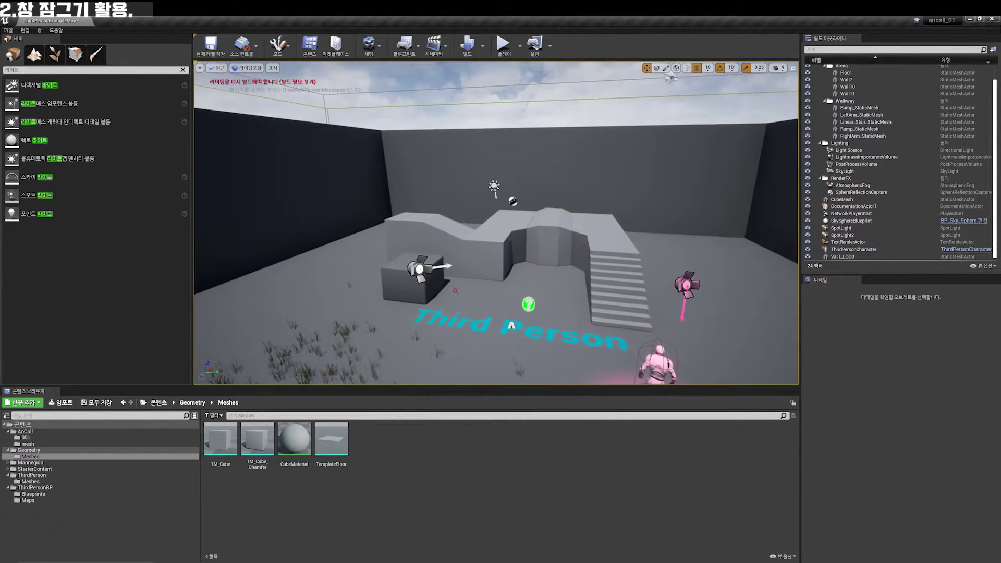
Close the extra panel and find LeftArm_StaticMesh in the content browser with Ctrl+B.
click(398, 290)
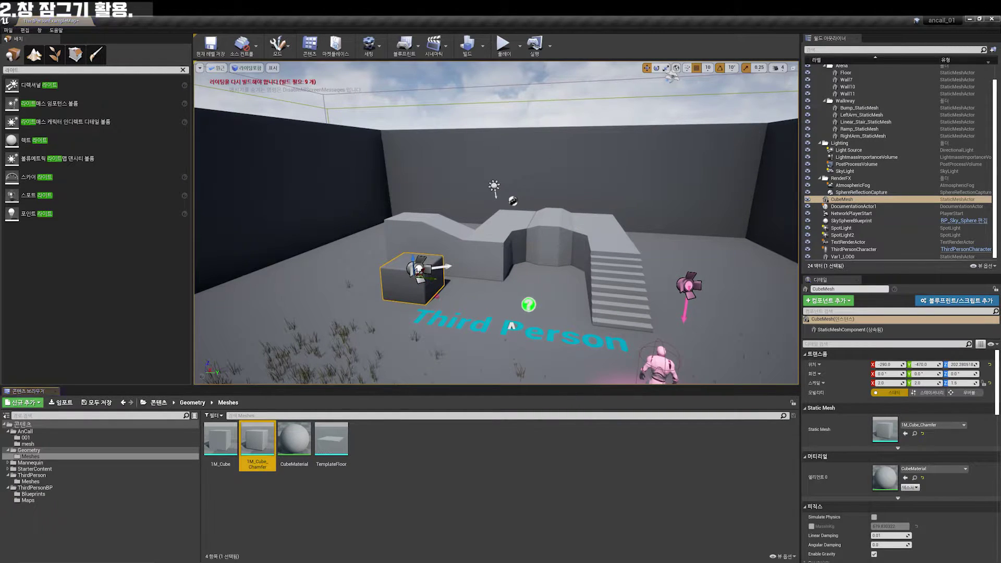
double_click(861, 115)
key(ctrl+b)
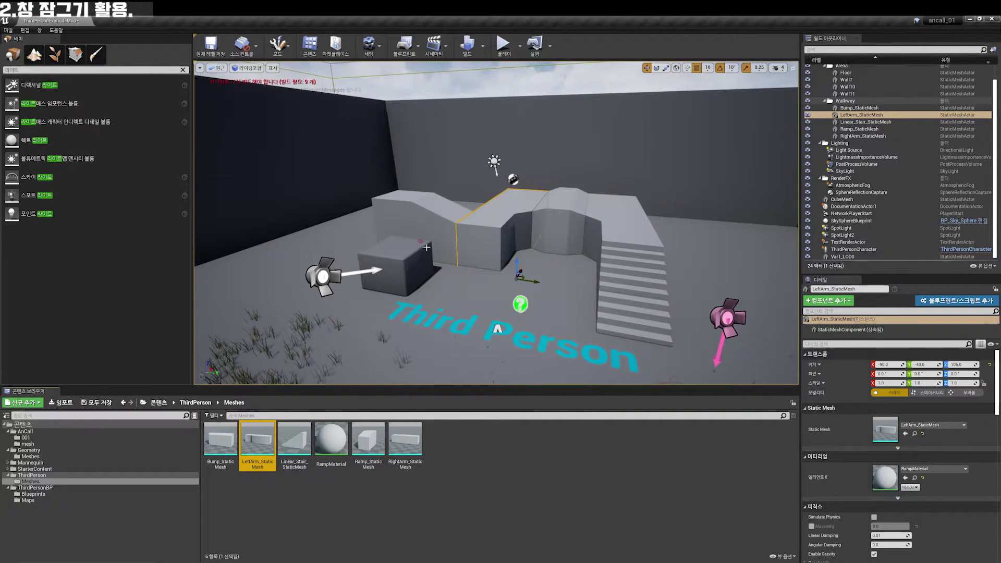
Show the cube's mesh asset and try dragging LeftArm_StaticMesh onto a folder, cancelling the prompt.
click(397, 263)
key(ctrl+b)
mouse_move(258, 443)
mouse_down()
mouse_move(129, 462)
mouse_move(52, 459)
mouse_up()
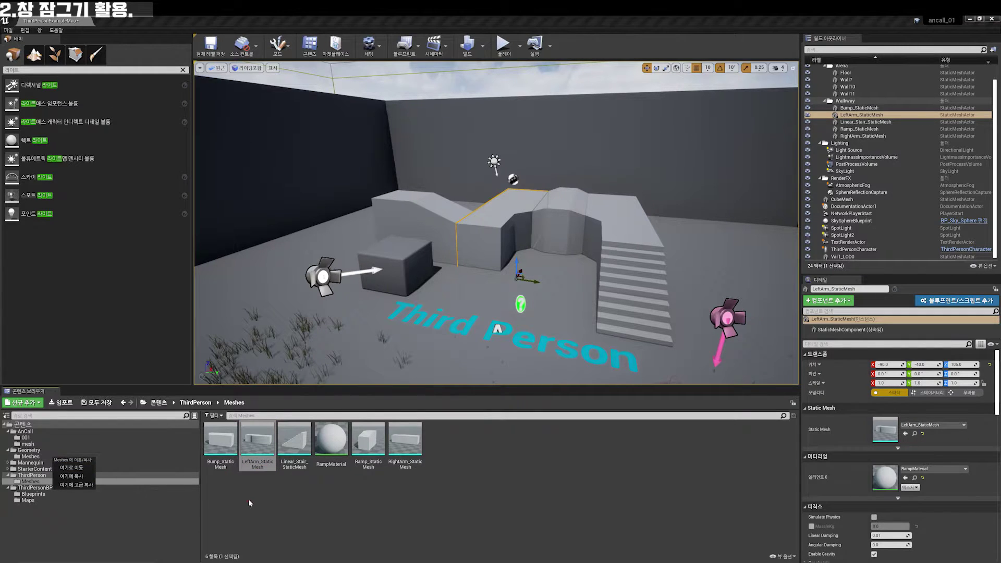
click(73, 476)
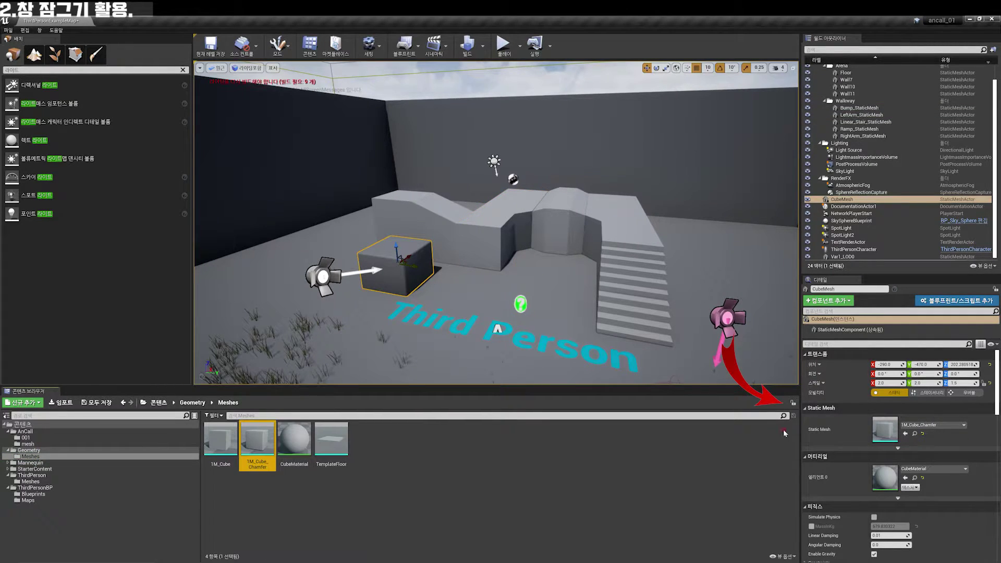
Lock the browser on Geometry Meshes and copy LeftArm_StaticMesh there from a second content browser.
click(793, 402)
click(484, 235)
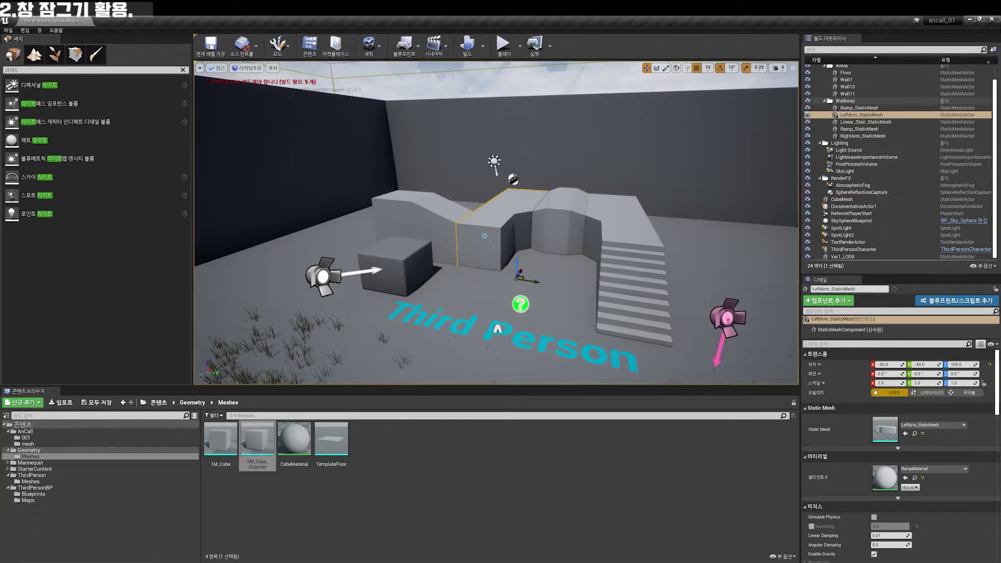
key(ctrl+b)
drag(641, 126, 637, 124)
mouse_move(665, 185)
mouse_down()
mouse_move(599, 303)
mouse_move(401, 463)
mouse_up()
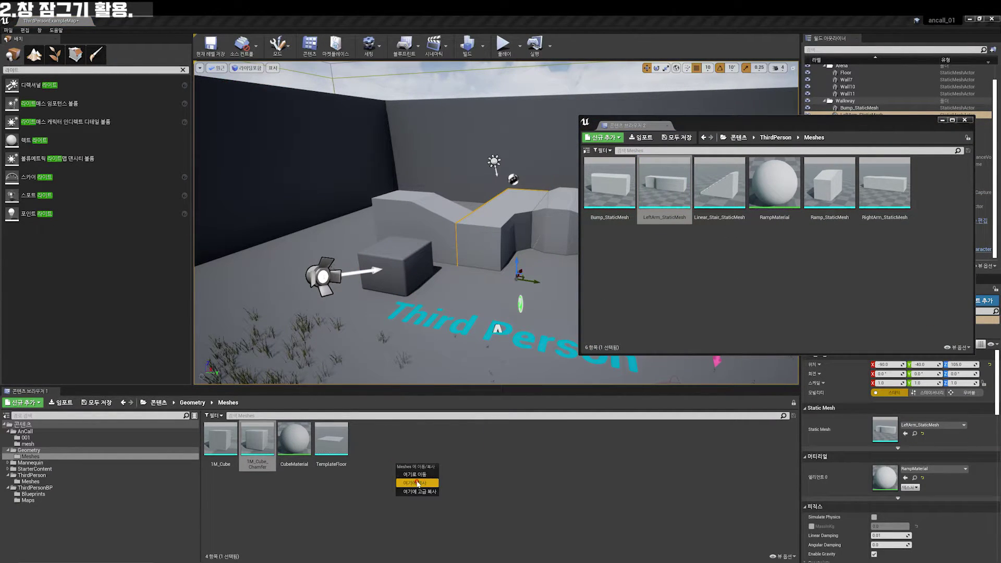
click(417, 483)
click(427, 462)
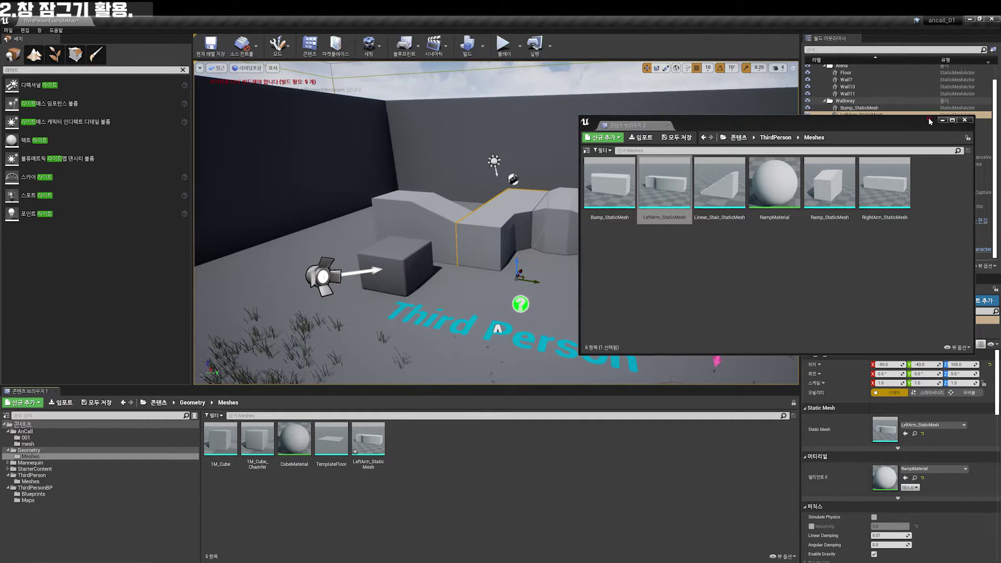
click(964, 120)
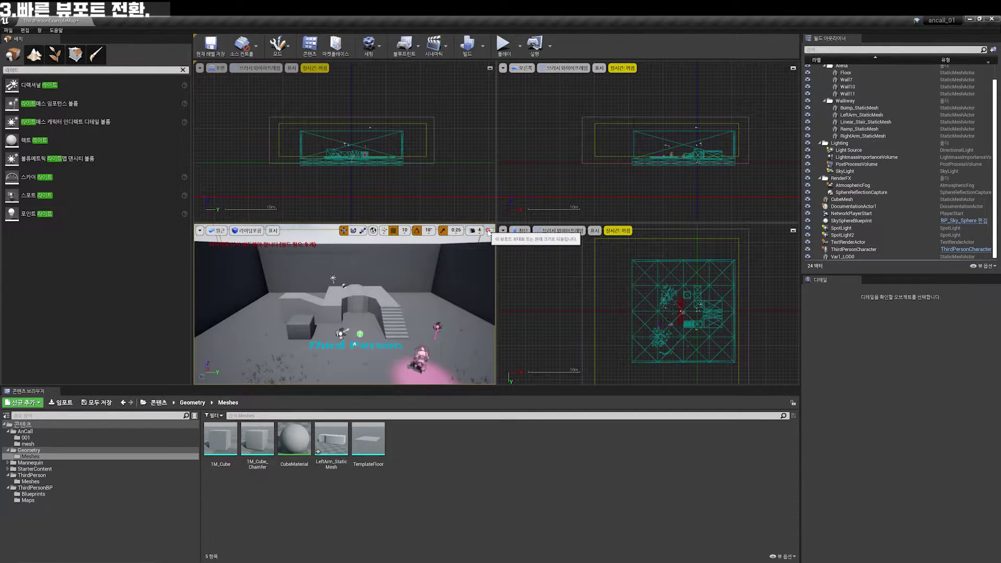
Maximize the perspective viewport, switch to Top and Left views, then back to Perspective.
click(490, 230)
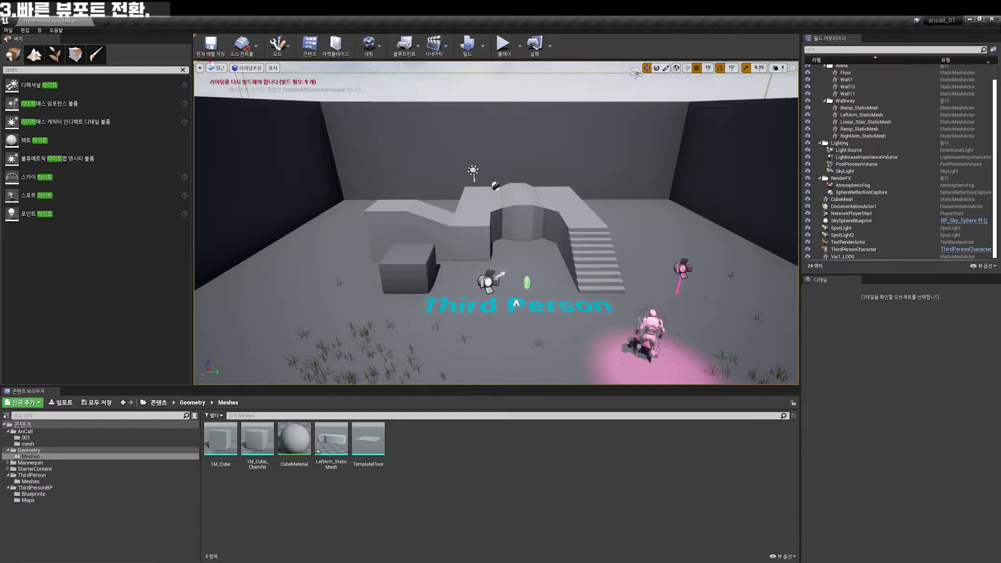
click(216, 68)
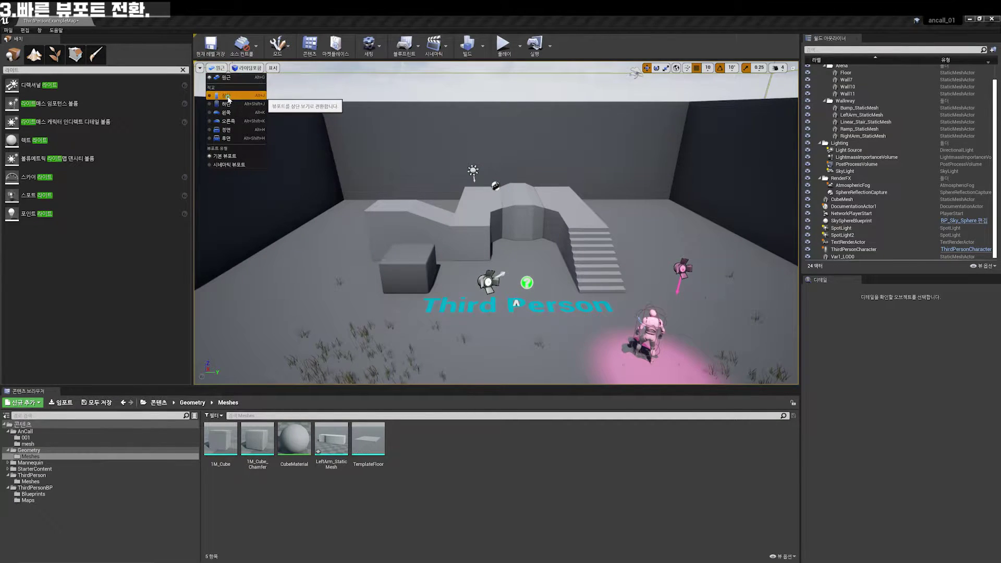
click(226, 95)
click(216, 68)
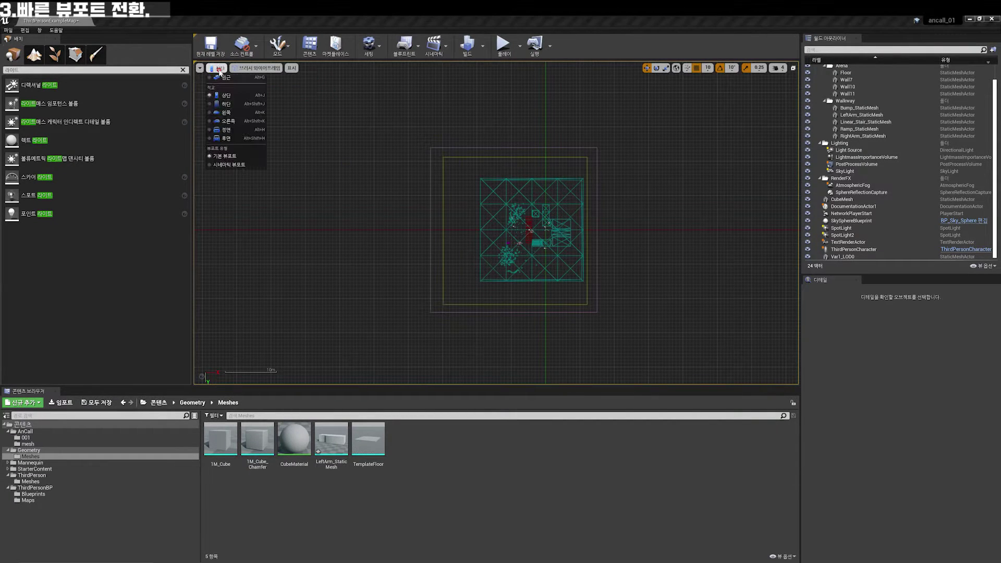
click(229, 111)
key(alt+g)
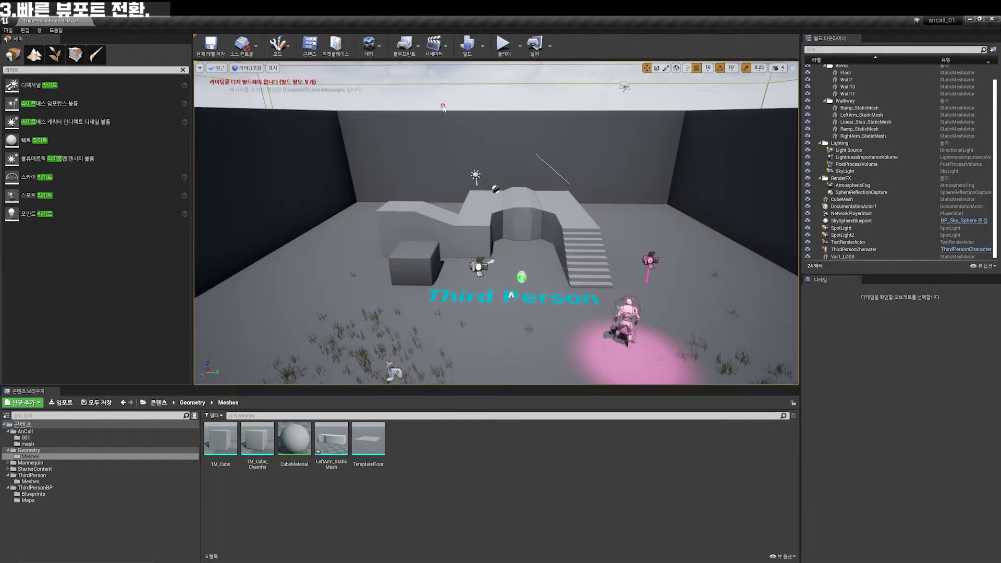
Snap the viewport through Bottom and side orthographic views, ending on the Right view.
mouse_move(538, 203)
ctrl+middle_down()
mouse_move(545, 270)
mouse_move(557, 144)
ctrl+middle_up()
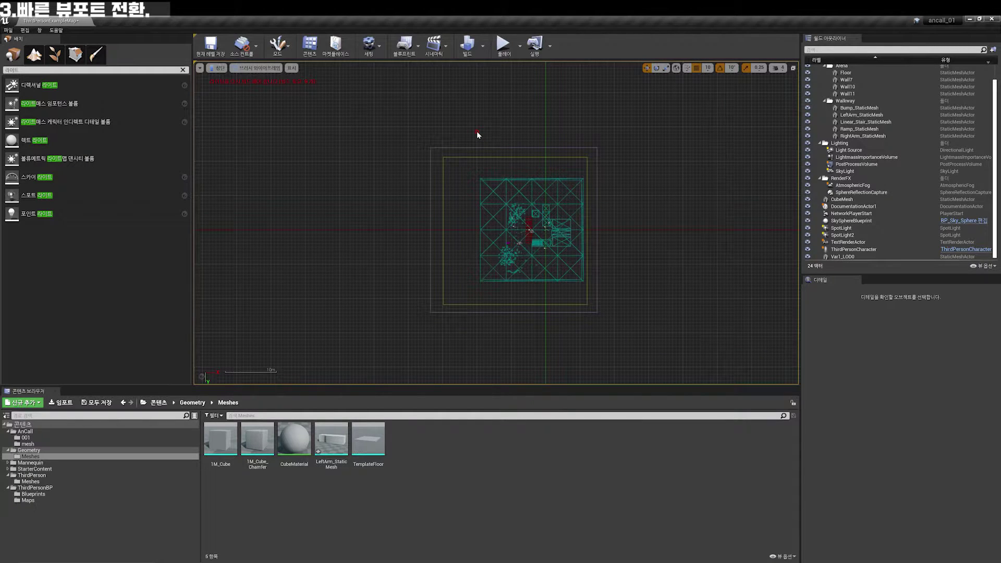
ctrl+middle_drag(475, 220, 474, 230)
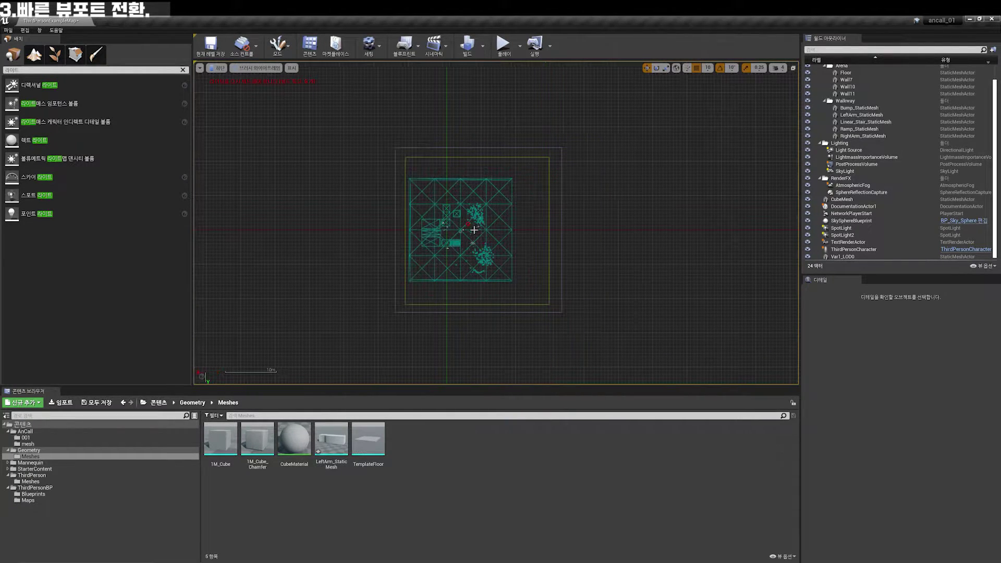
ctrl+middle_drag(433, 191, 373, 191)
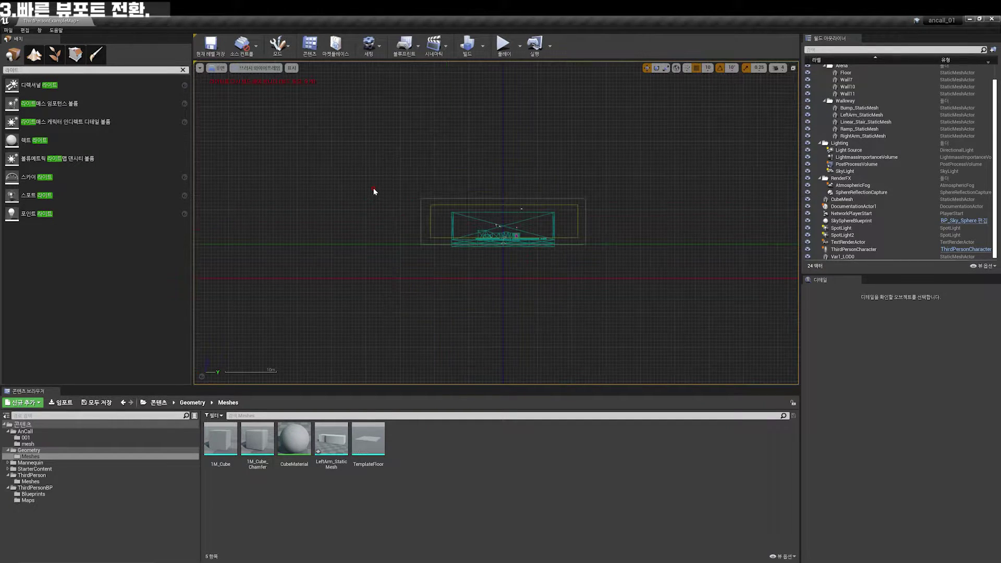
ctrl+middle_drag(488, 190, 515, 190)
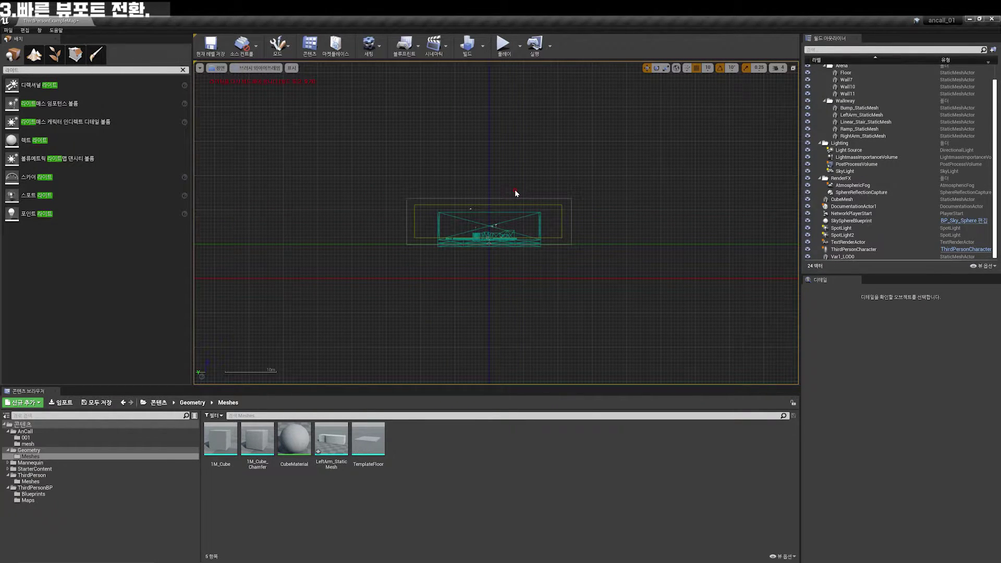
ctrl+middle_drag(446, 161, 441, 157)
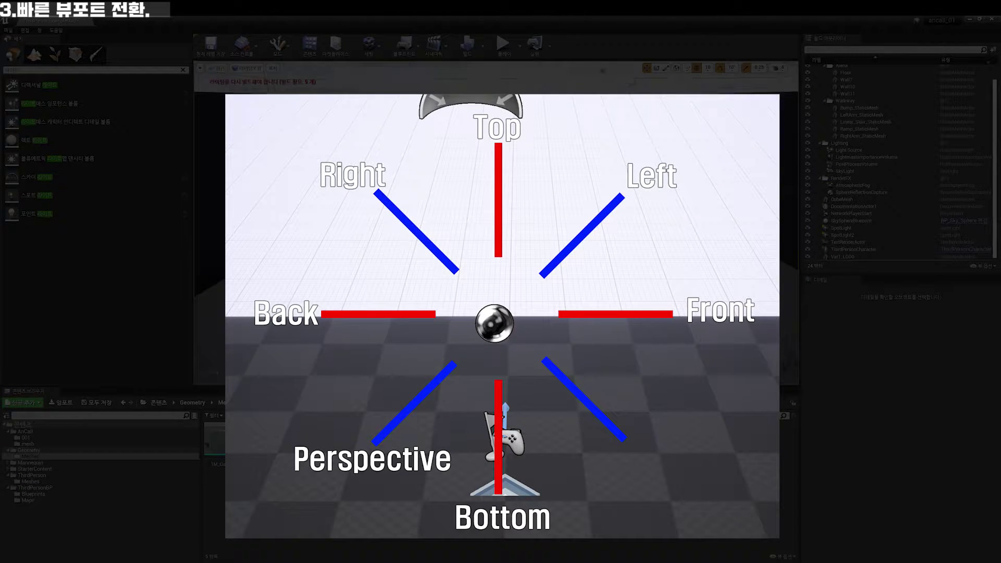
Jump between Perspective, Top, Front, Back and Left views using Alt+G, J, H, Shift+H, K.
key(alt+g)
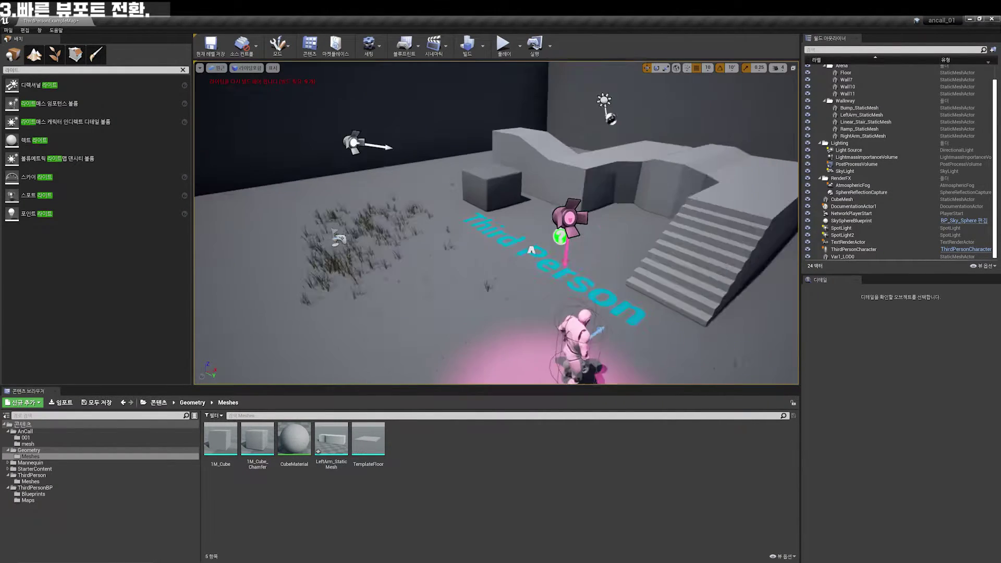
key(alt+j)
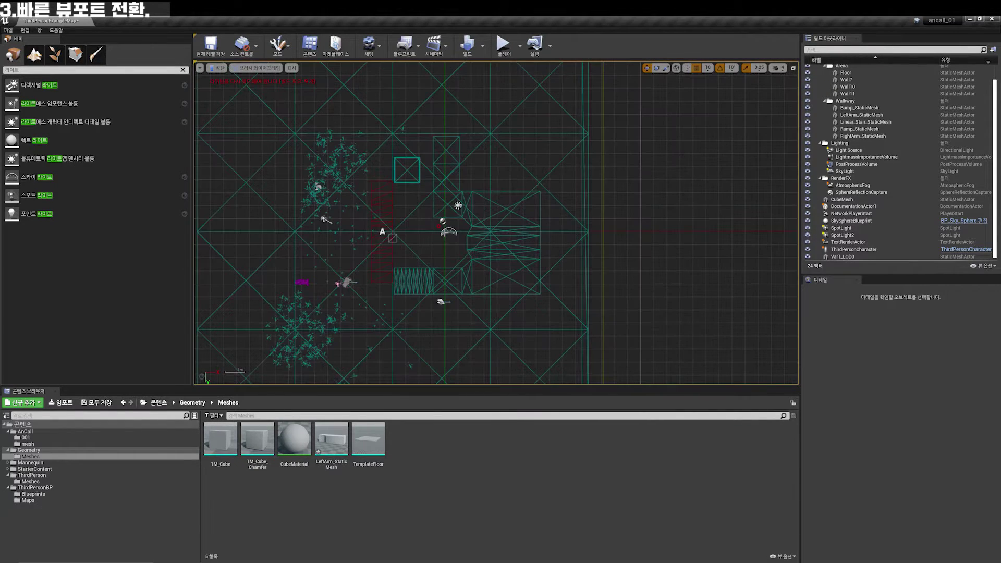
key(alt+g)
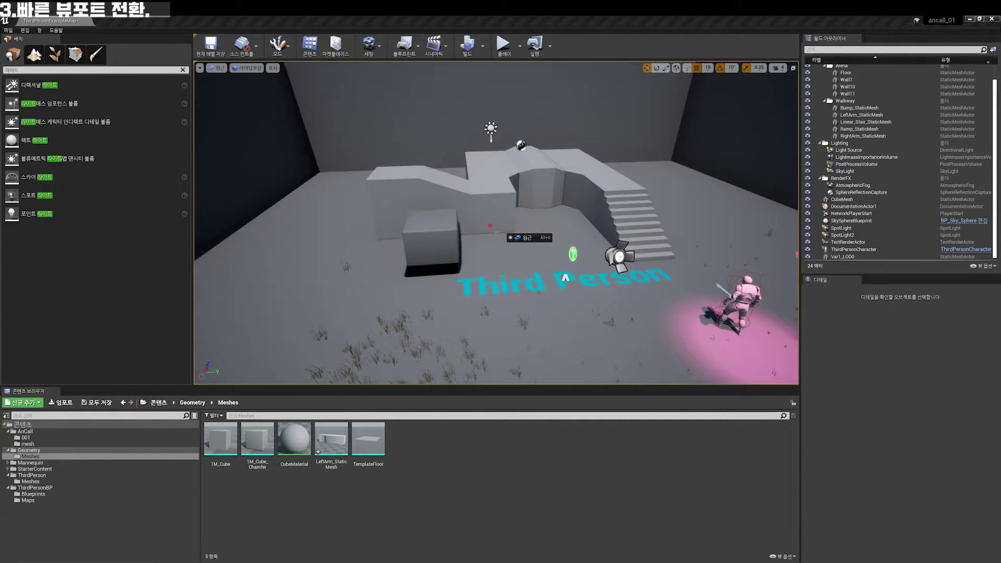
key(alt+h)
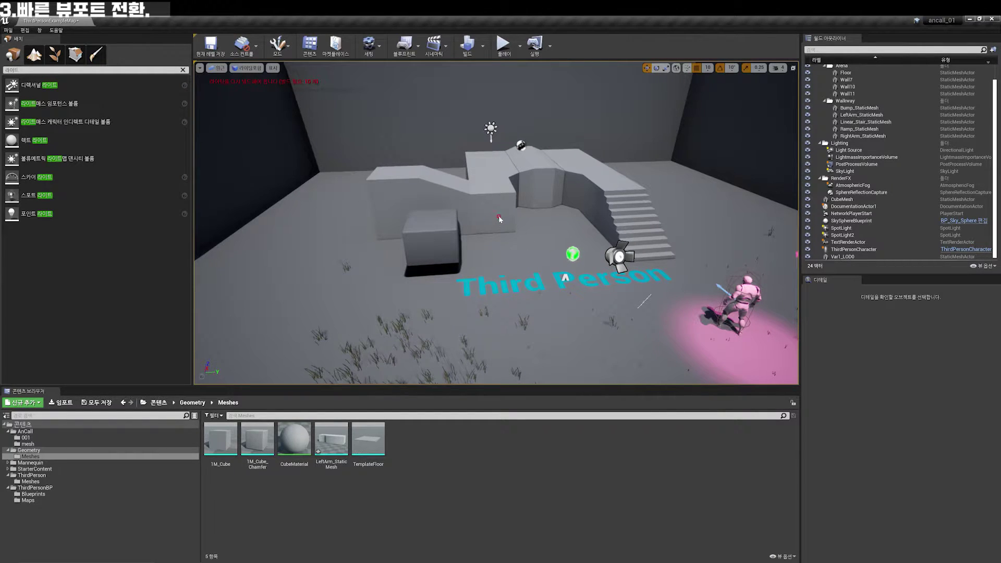
key(alt+shift+h)
key(alt+k)
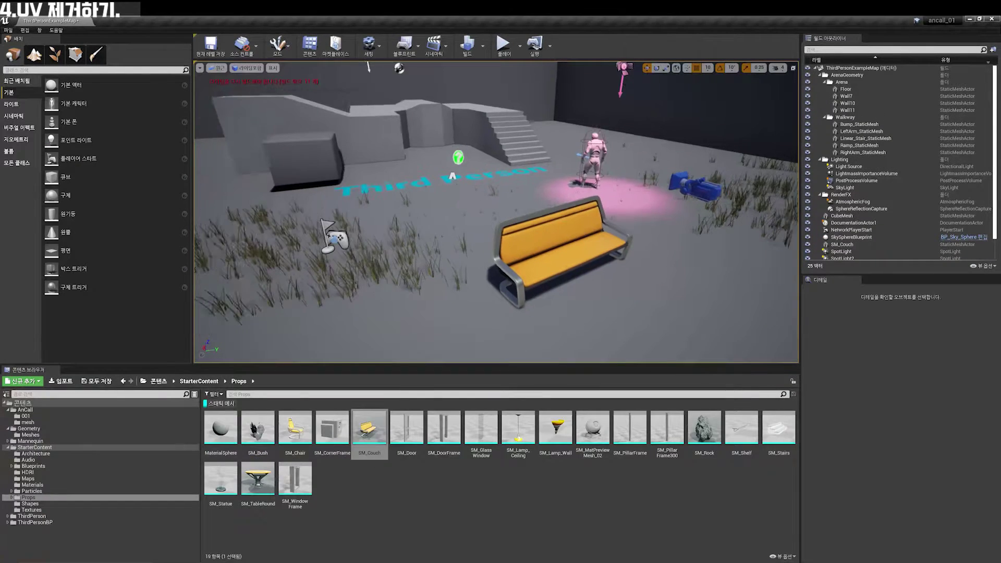
Open the SM_Couch mesh in the Static Mesh Editor and orbit the preview to a three-quarter view.
click(543, 245)
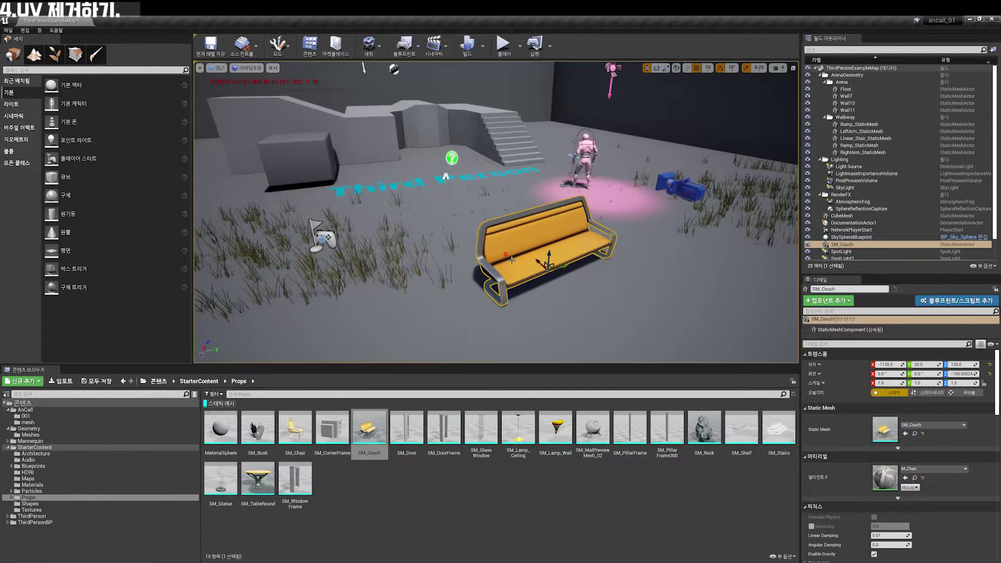
double_click(370, 426)
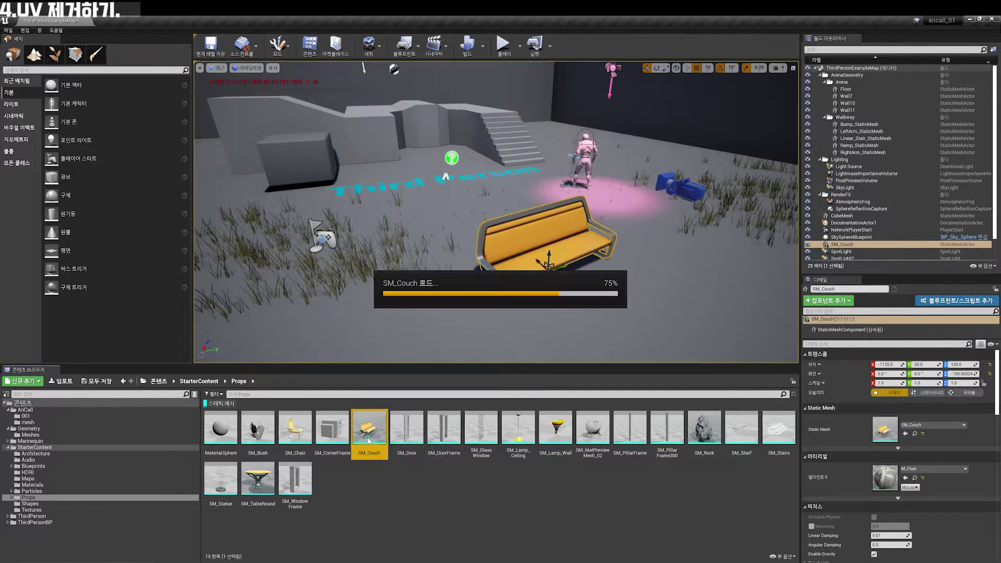
drag(627, 279, 469, 261)
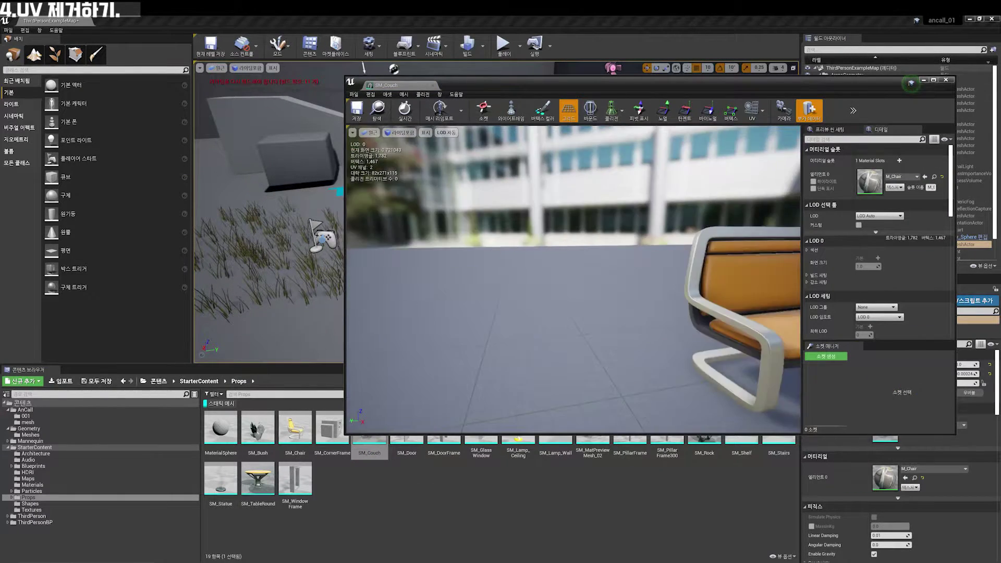
click(353, 133)
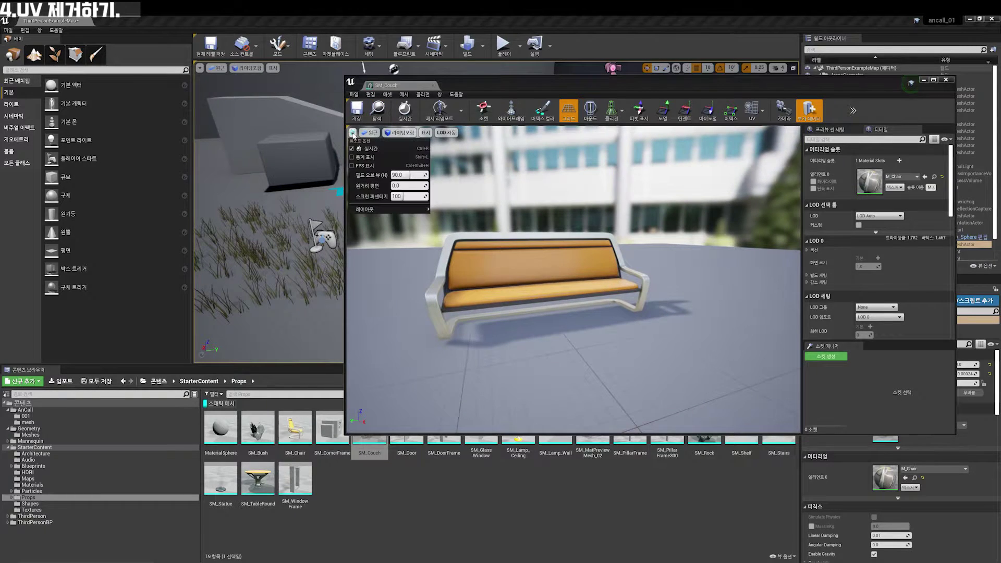
mouse_move(386, 210)
drag(616, 215, 565, 224)
Compare the UV channel 0 and UV channel 1 layouts overlaid on the couch.
click(753, 111)
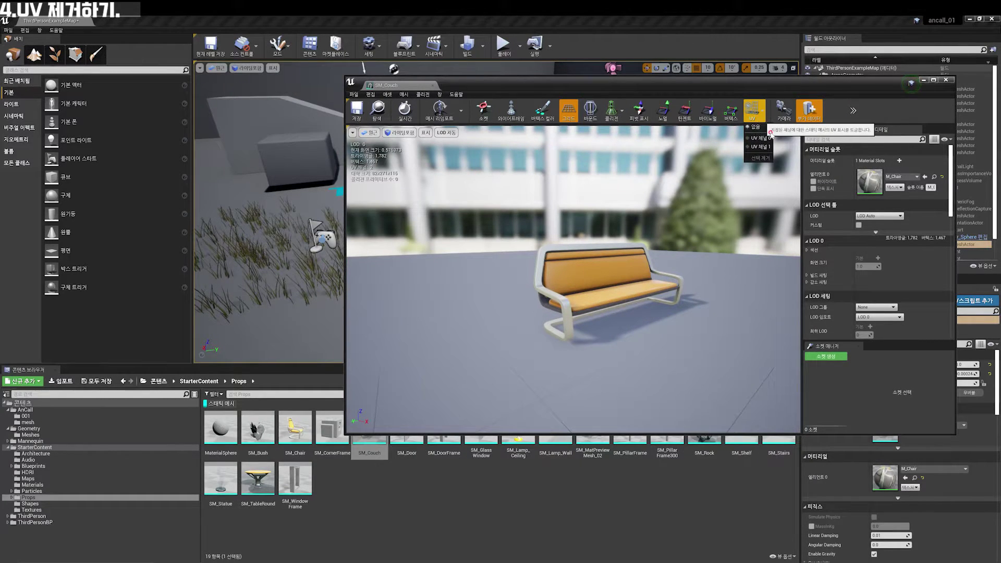
click(760, 138)
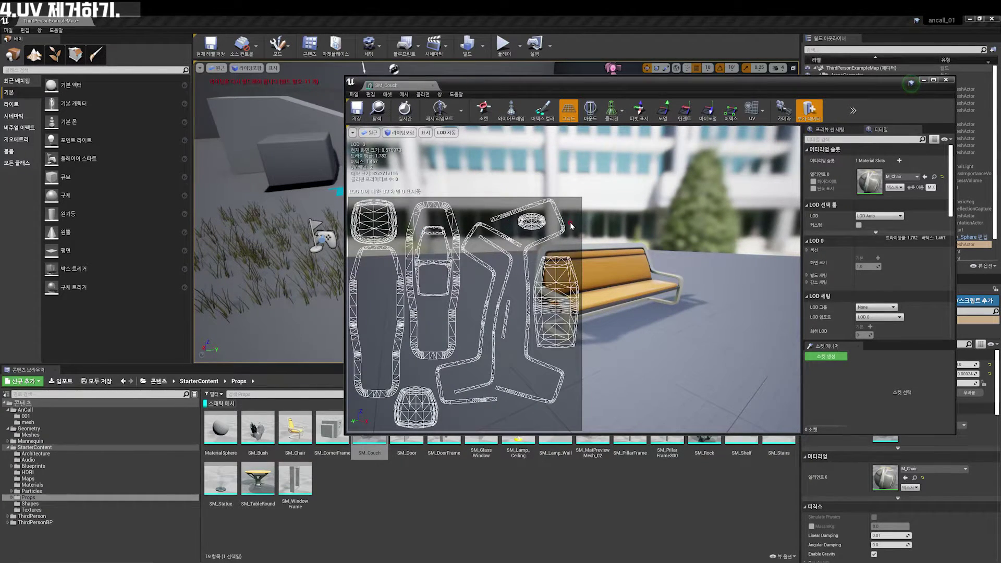
click(752, 111)
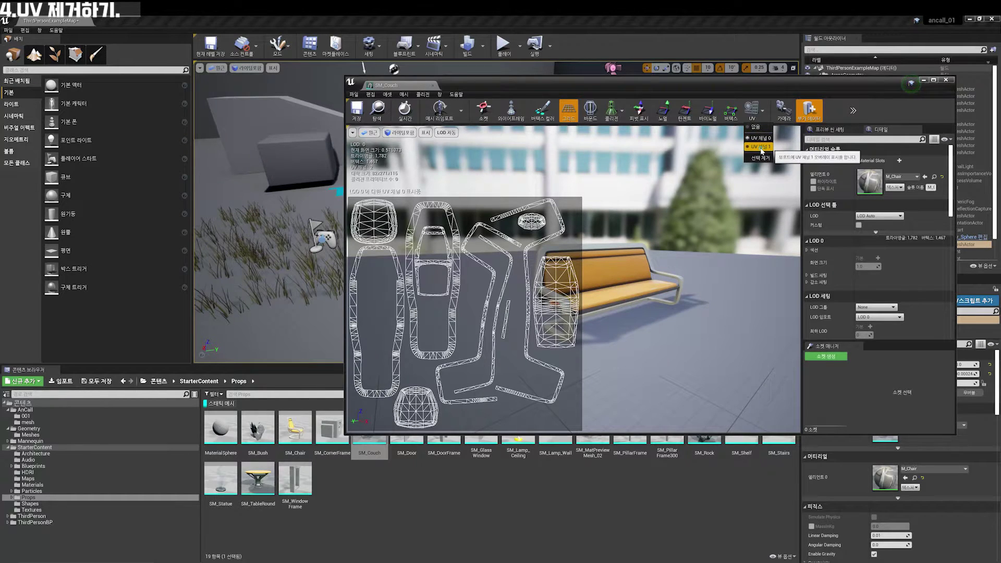
click(761, 150)
click(753, 110)
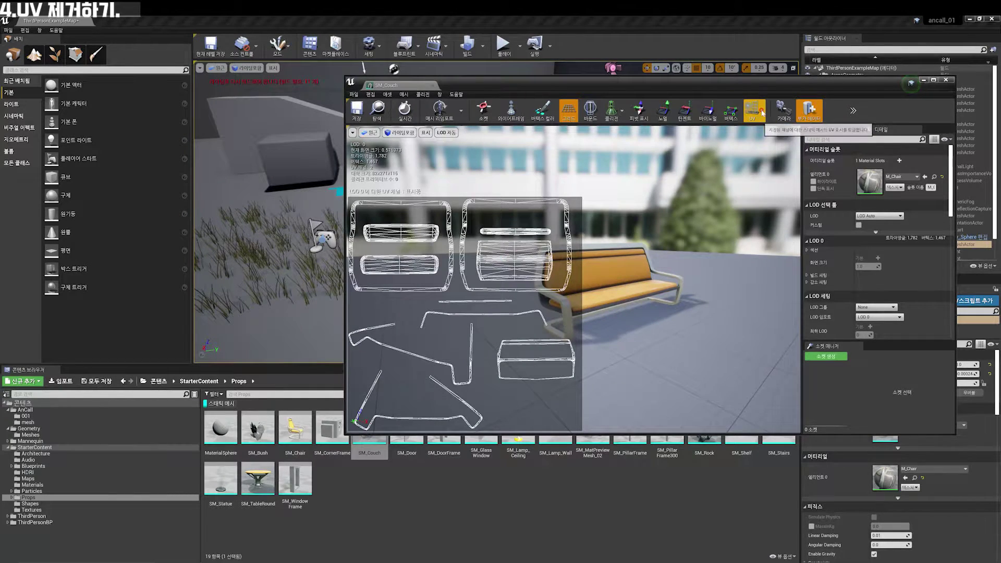
click(760, 138)
click(752, 111)
click(760, 147)
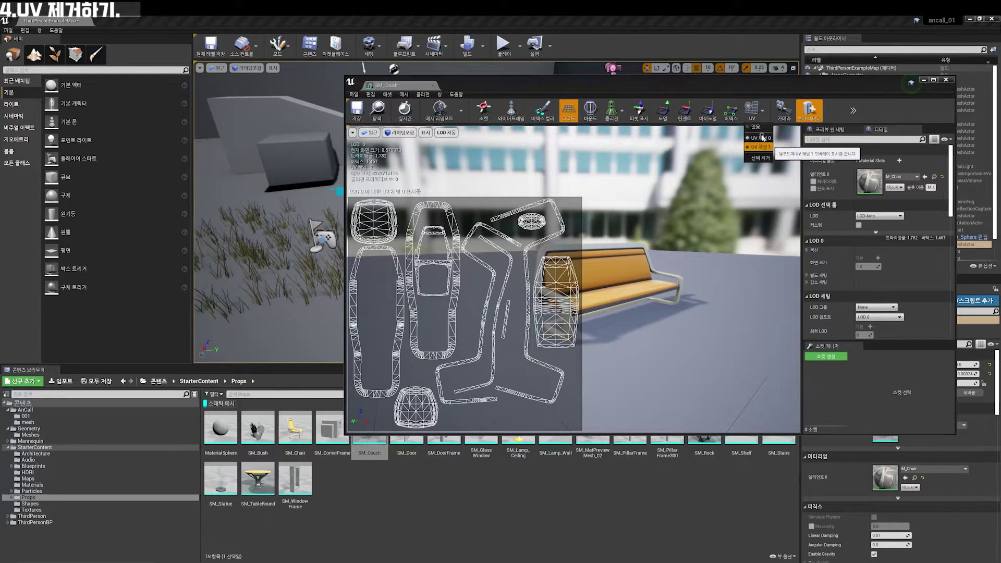
Remove UV channel 1 from LOD 0 and check that only UV channel 0 remains.
click(752, 110)
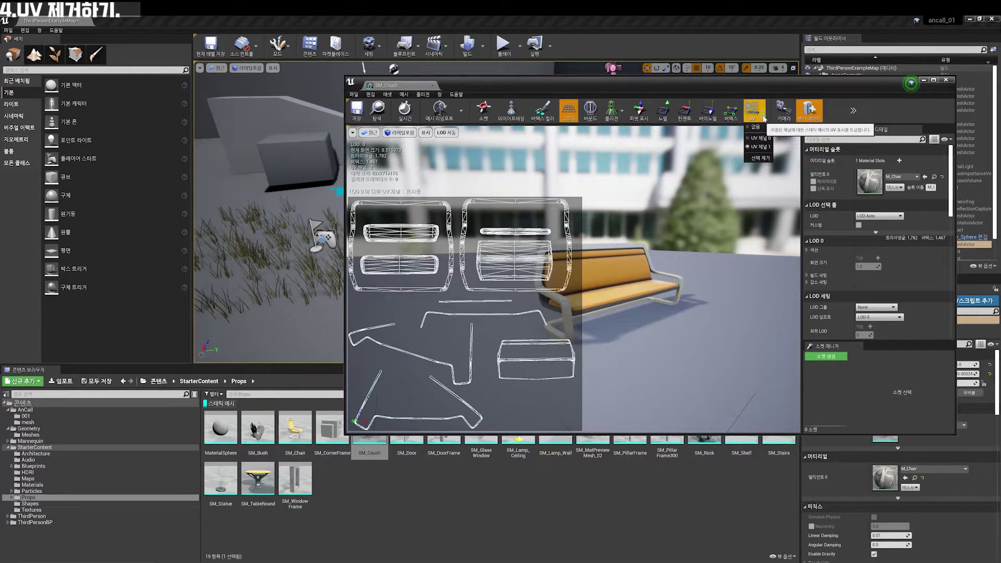
click(760, 157)
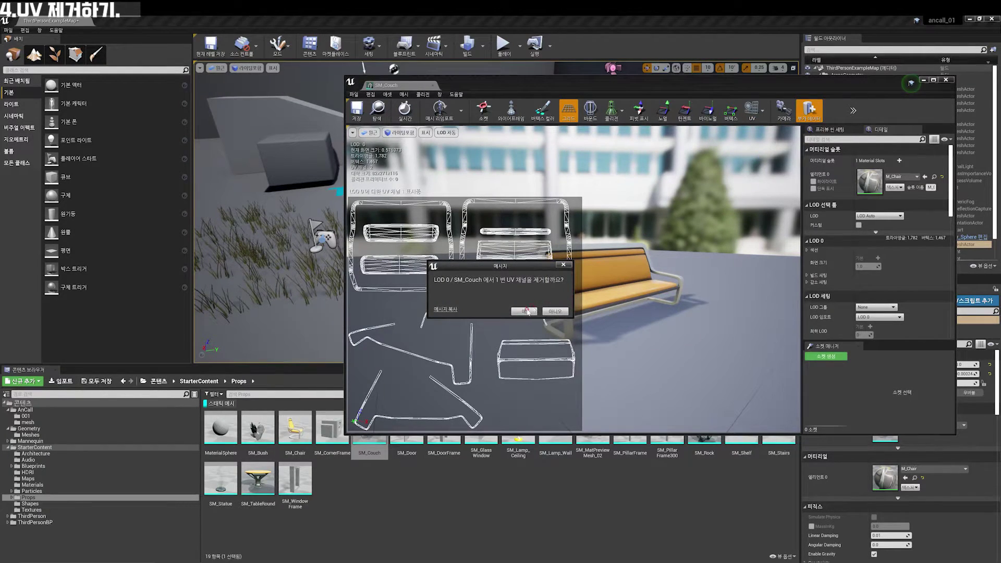
click(524, 311)
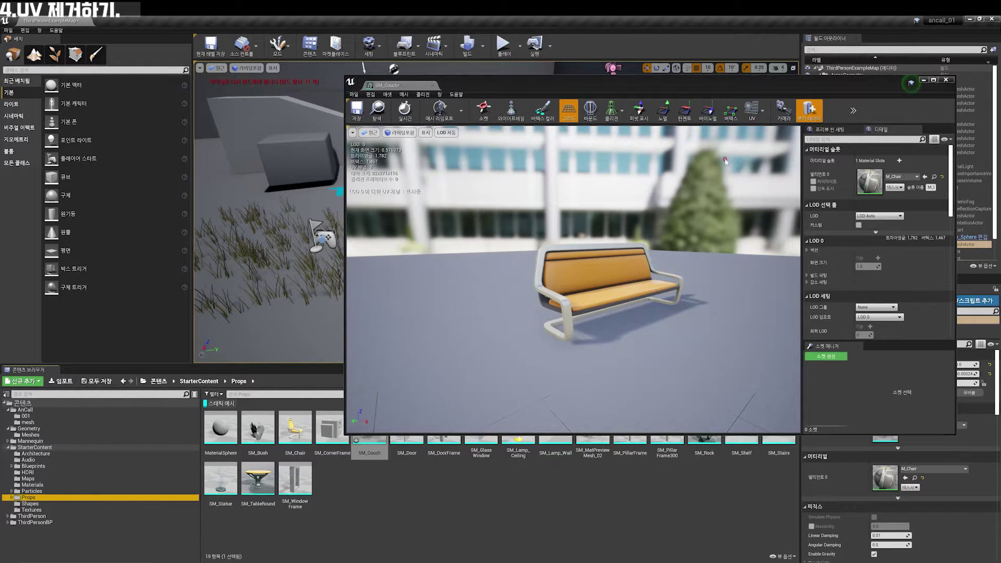
click(752, 110)
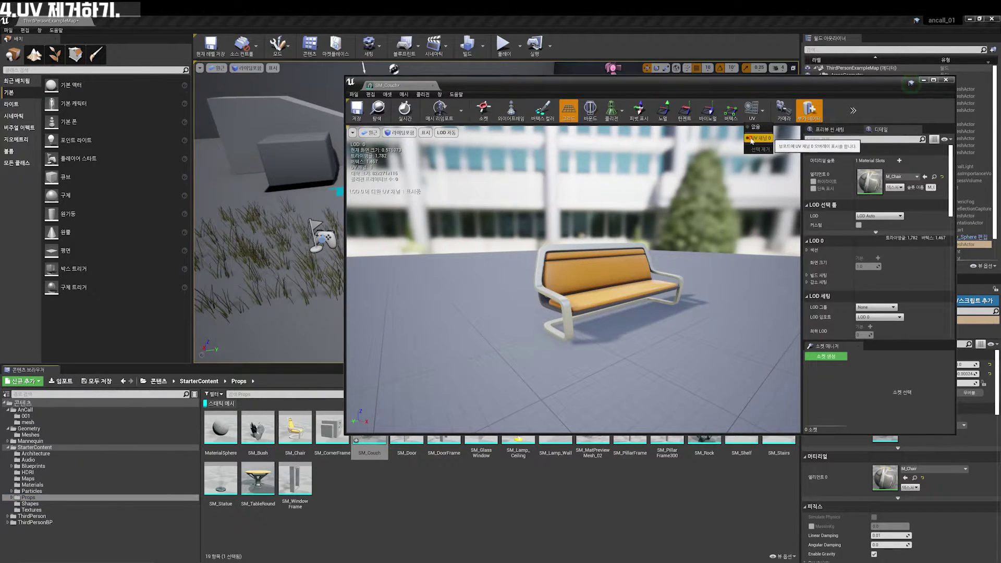
click(756, 126)
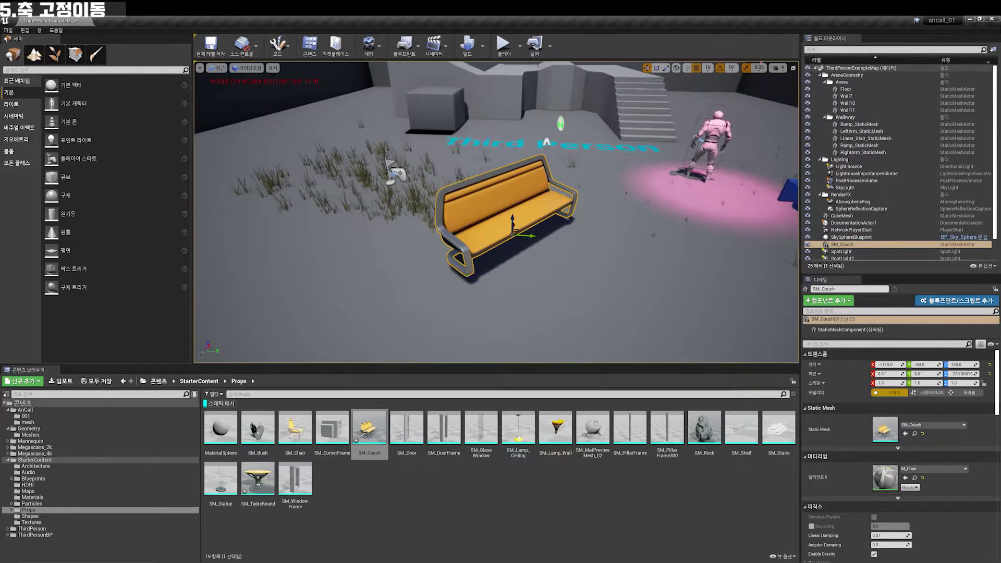
right_drag(495, 208, 495, 208)
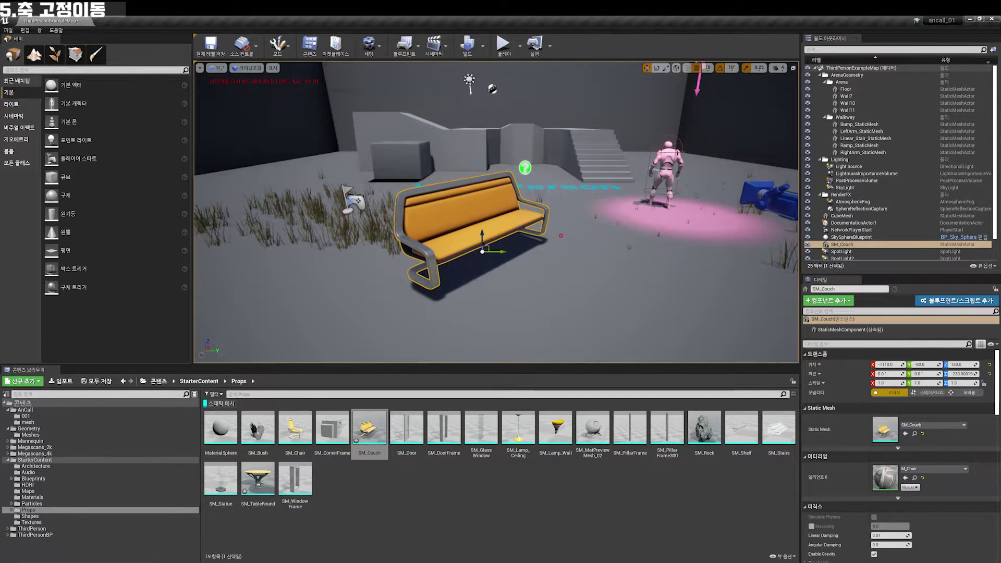
Move the couch freely, along Y and downward, undoing each move.
drag(493, 251, 498, 255)
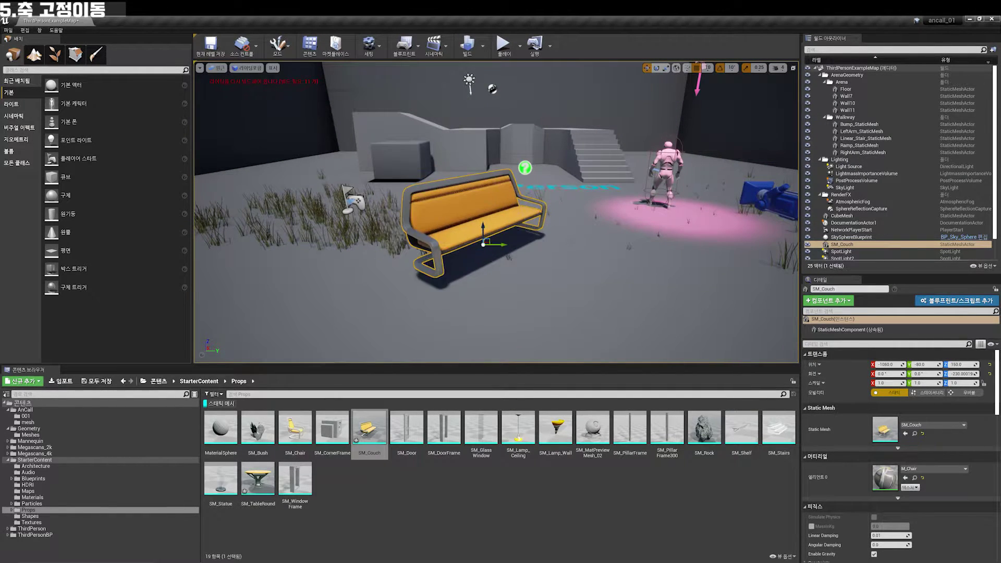
key(ctrl+z)
drag(498, 255, 430, 255)
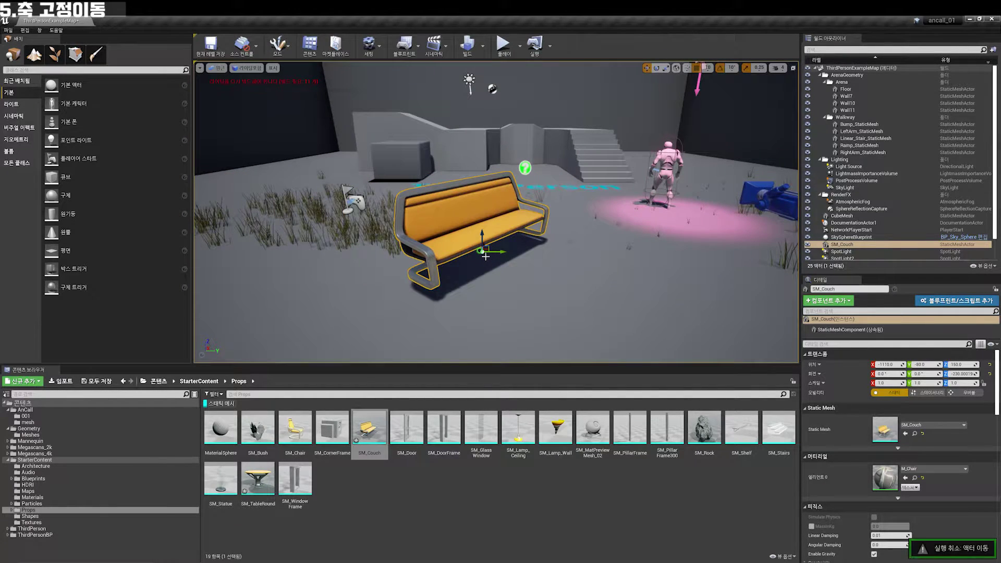
key(ctrl+z)
drag(481, 164, 481, 240)
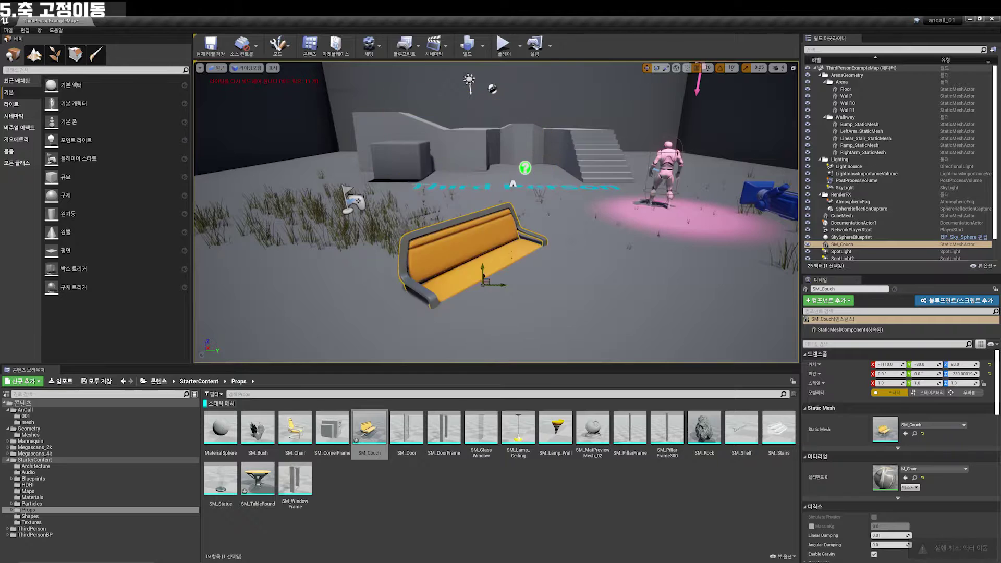
key(ctrl+z)
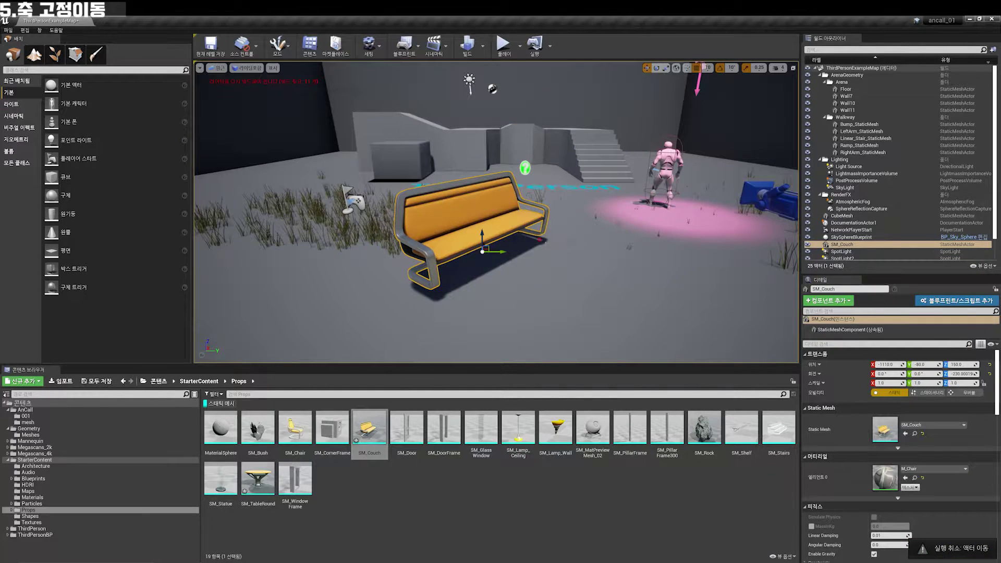
Slide the couch along X and then raise it along Z, undoing each move.
right_drag(398, 247, 398, 247)
drag(398, 246, 442, 228)
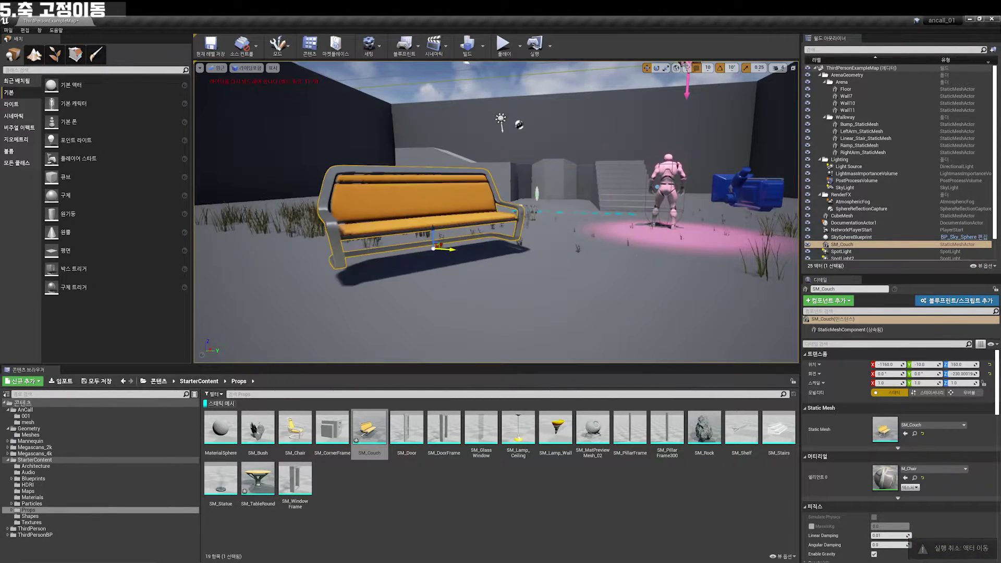
key(ctrl+z)
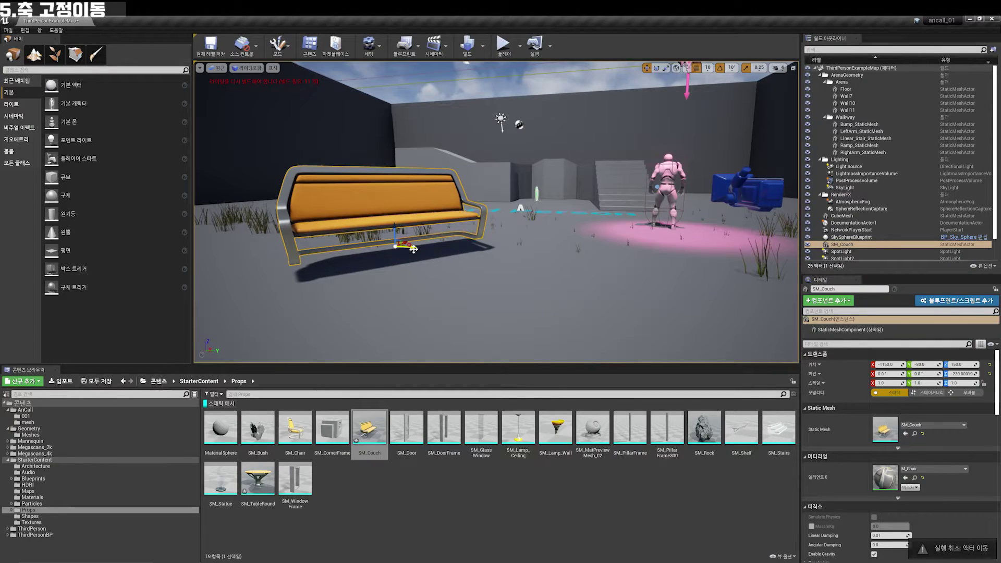
drag(420, 281, 421, 257)
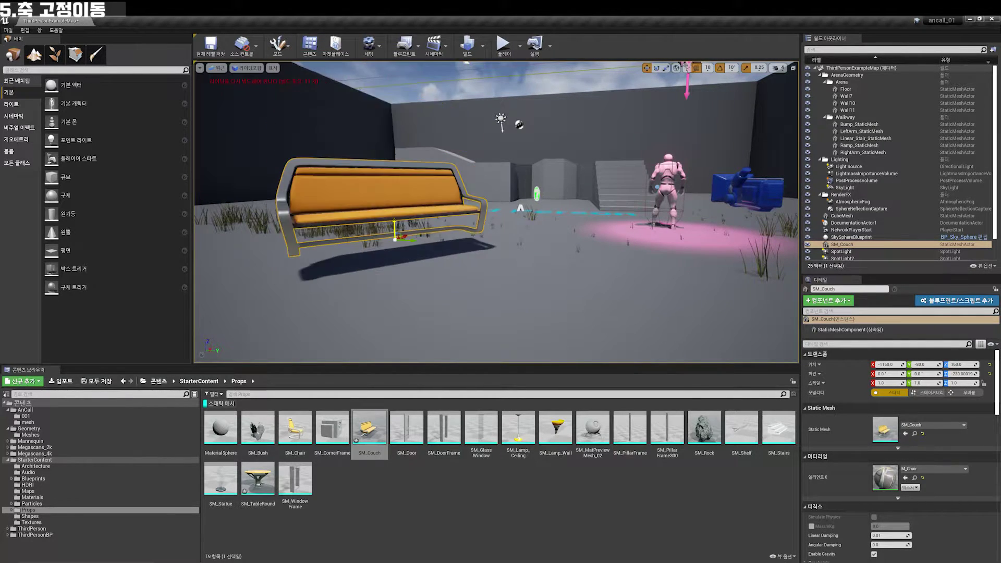
key(ctrl+z)
drag(421, 257, 411, 250)
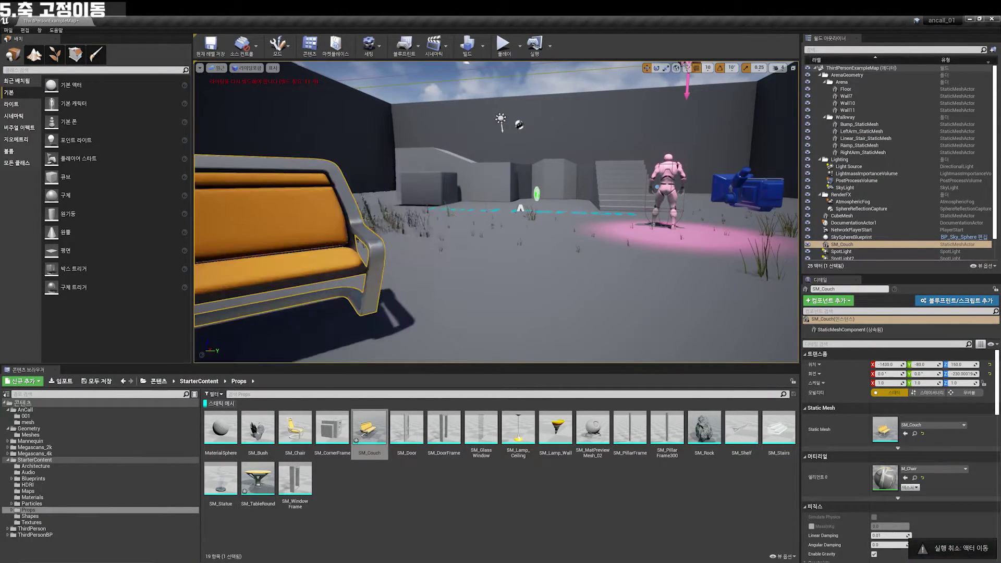
Set the Megascans_2k folder colour to purple.
click(35, 448)
click(36, 453)
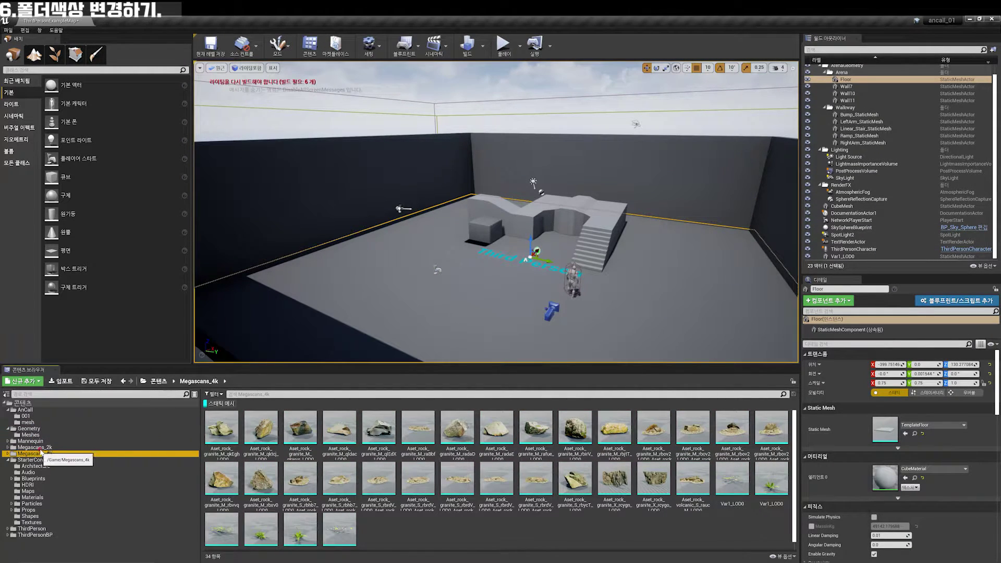
click(36, 465)
click(41, 448)
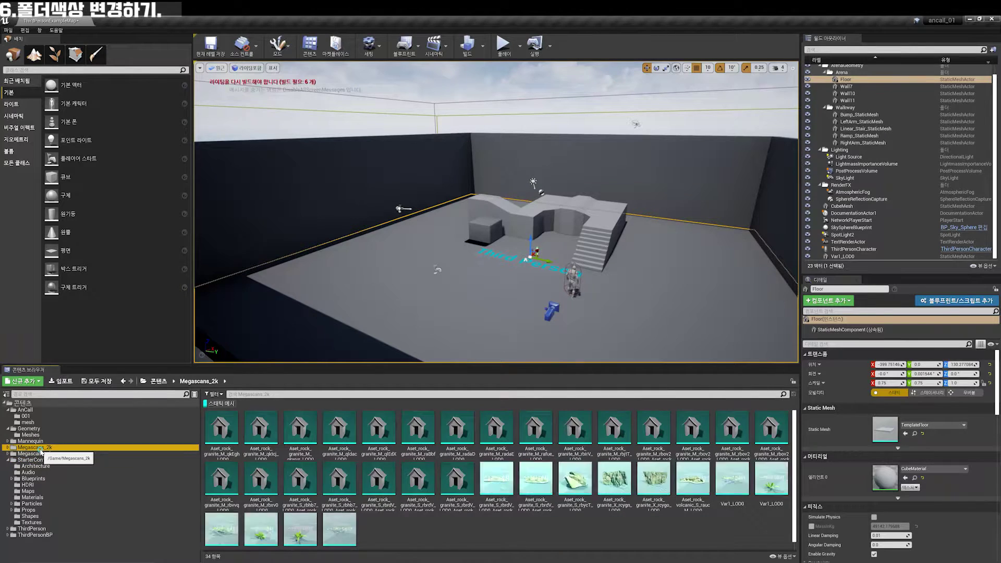
right_click(40, 450)
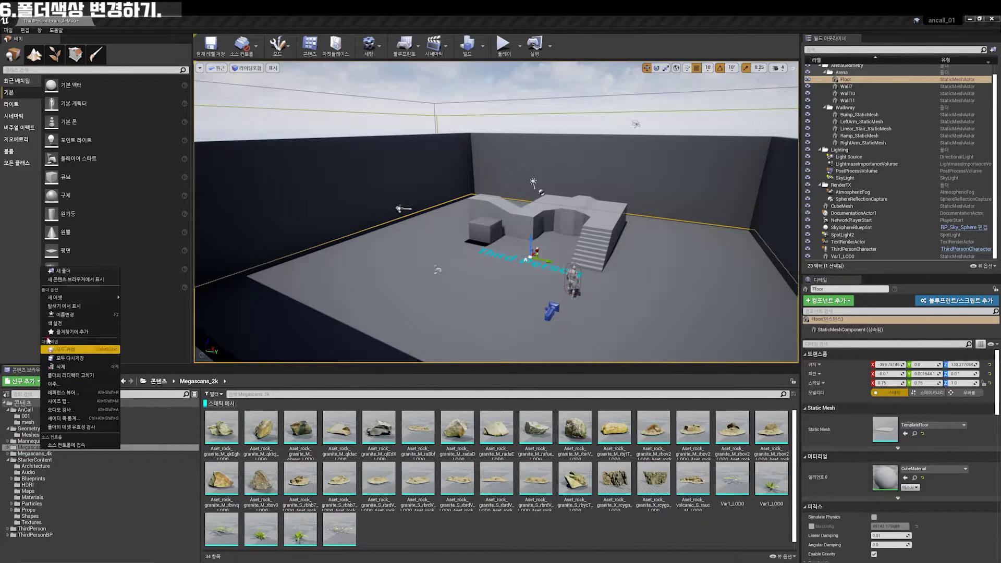
click(60, 323)
click(123, 361)
click(178, 509)
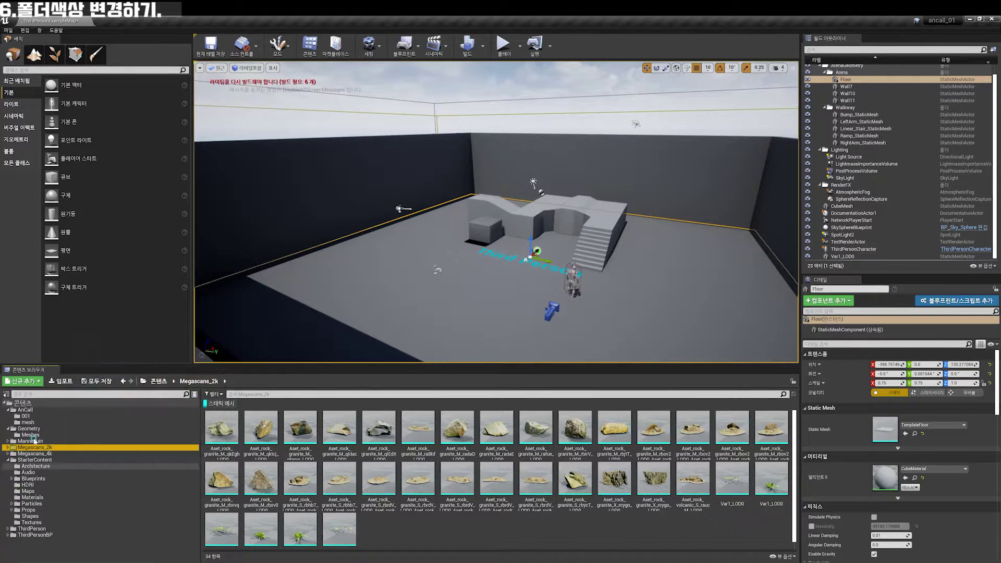
Add the Megascans_2k folder to the content browser favourites.
click(36, 453)
right_click(36, 453)
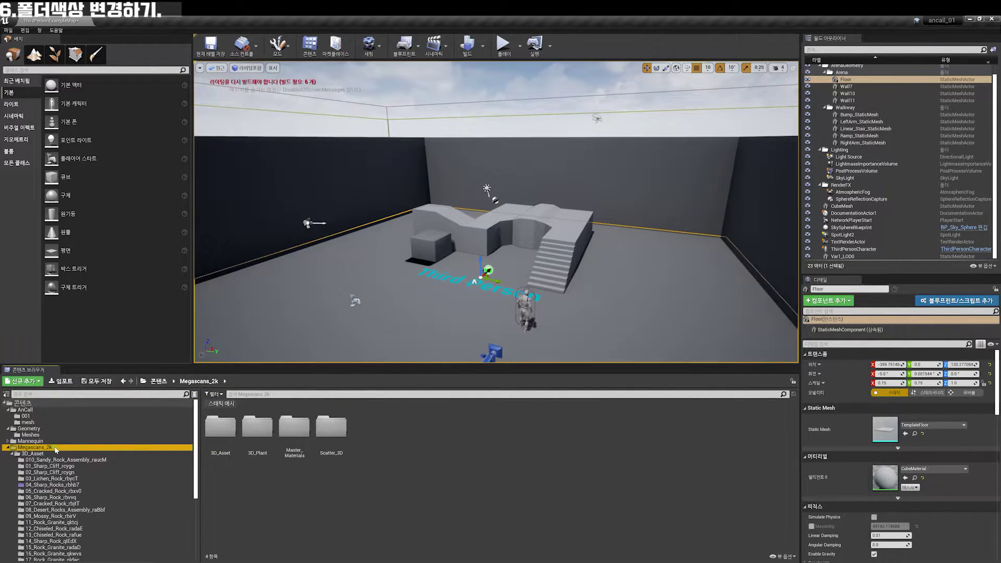
right_click(34, 447)
click(107, 331)
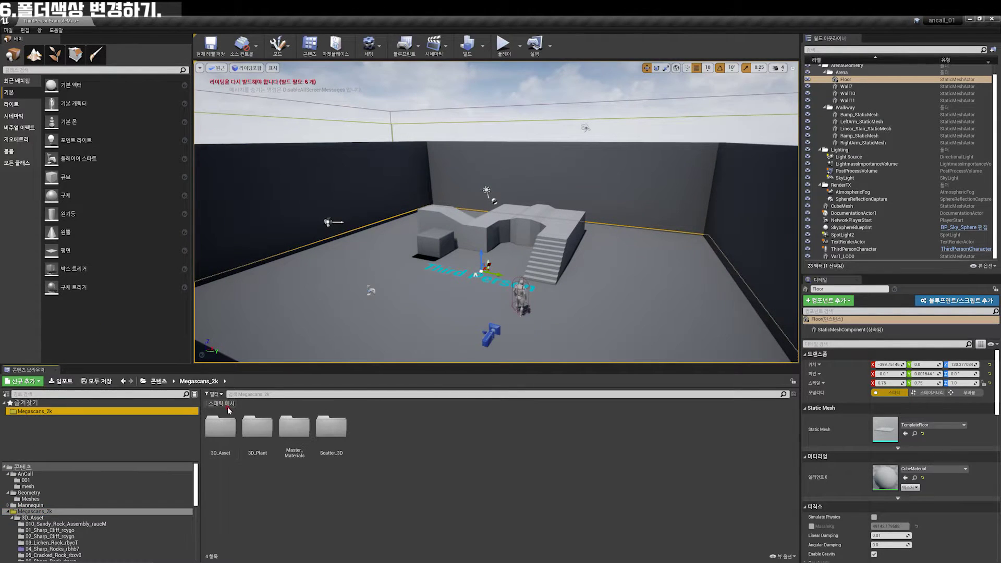
click(213, 394)
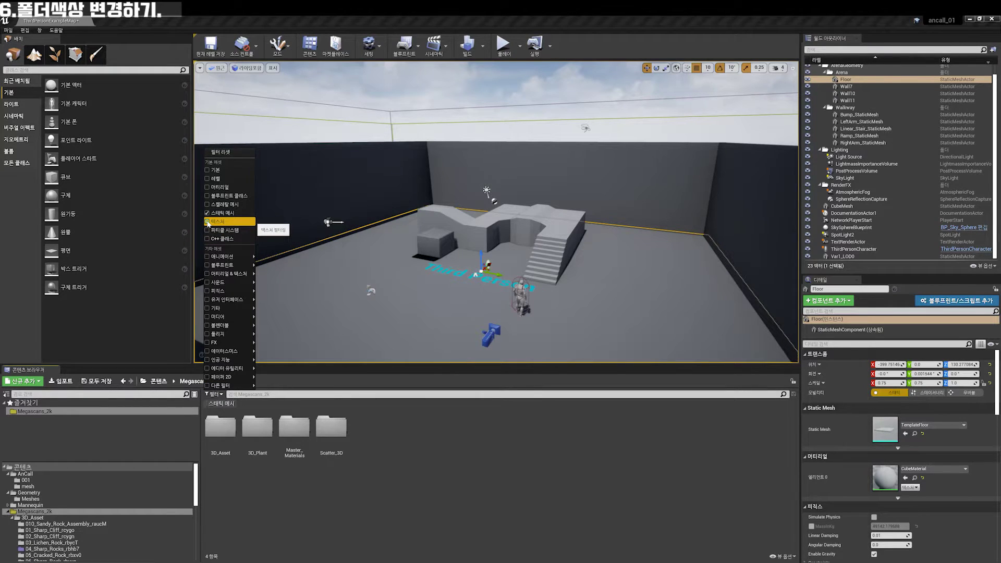
Filter Megascans_2k to Texture, Skeletal Mesh, Material and all Basic asset types, showing 137 items.
click(207, 221)
click(207, 204)
click(207, 186)
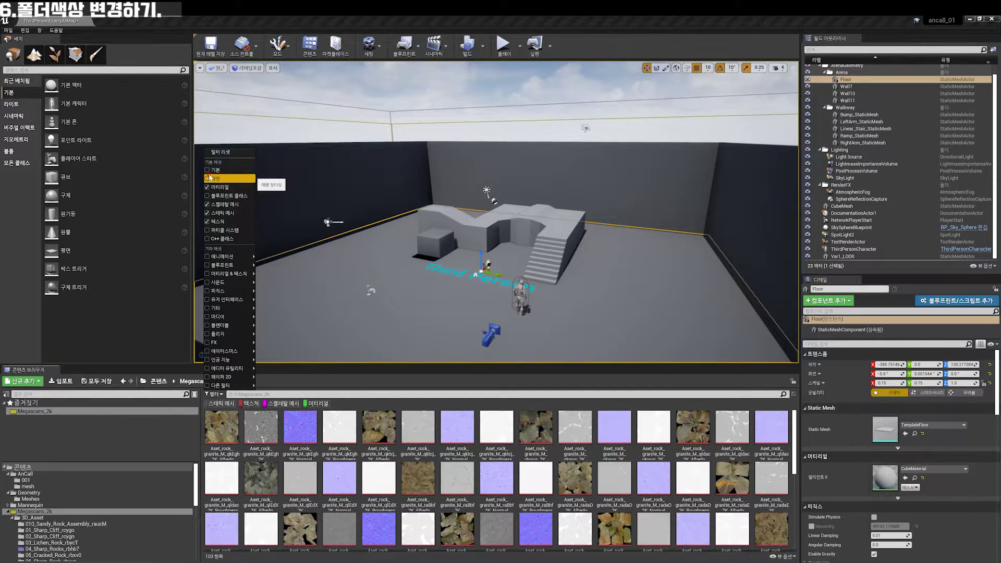
click(209, 172)
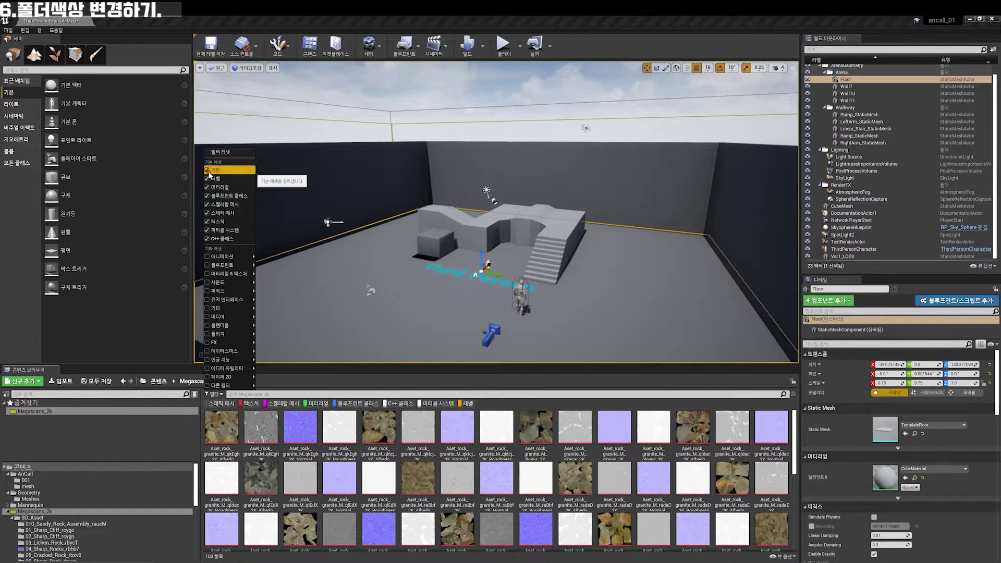
click(209, 172)
click(209, 171)
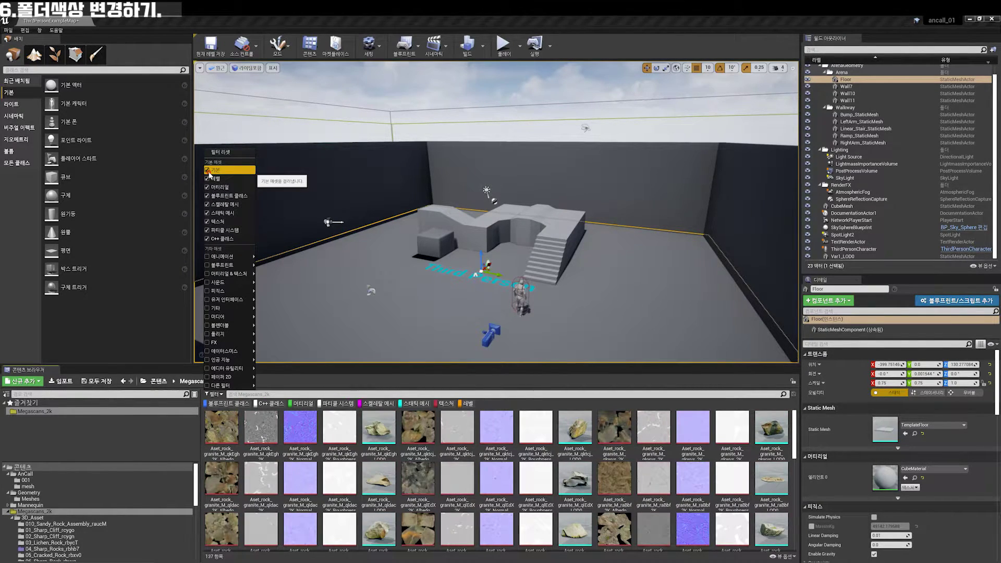
mouse_move(227, 274)
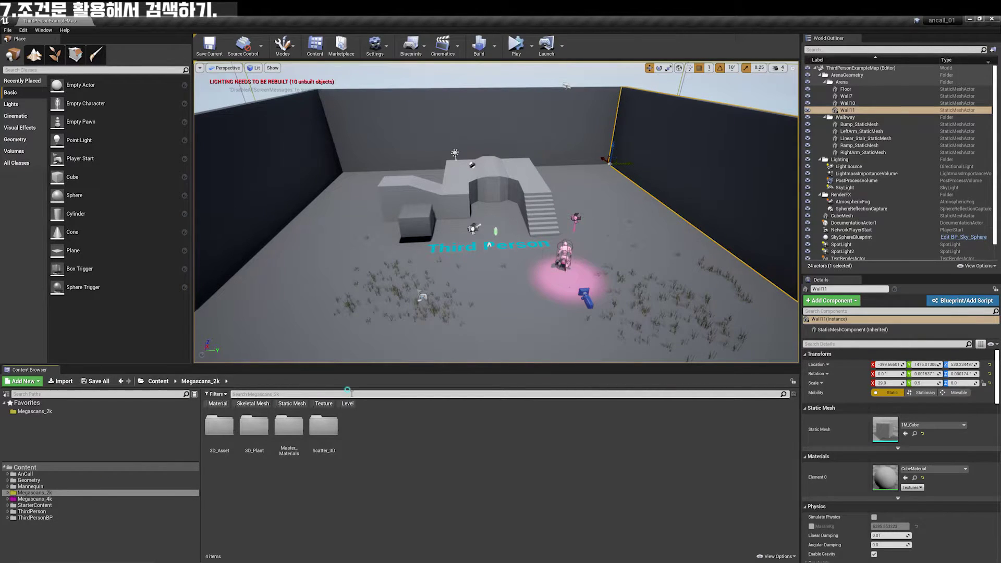
Search Megascans_2k for Triangles > 15000, narrowing it to 8 items, then start a 'uv' search.
text(tri)
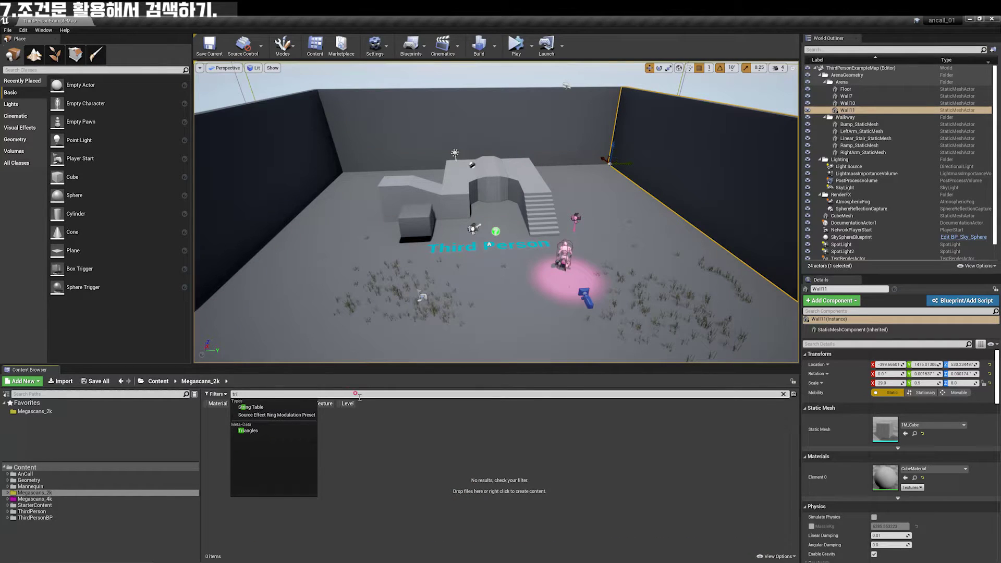
click(245, 431)
click(342, 394)
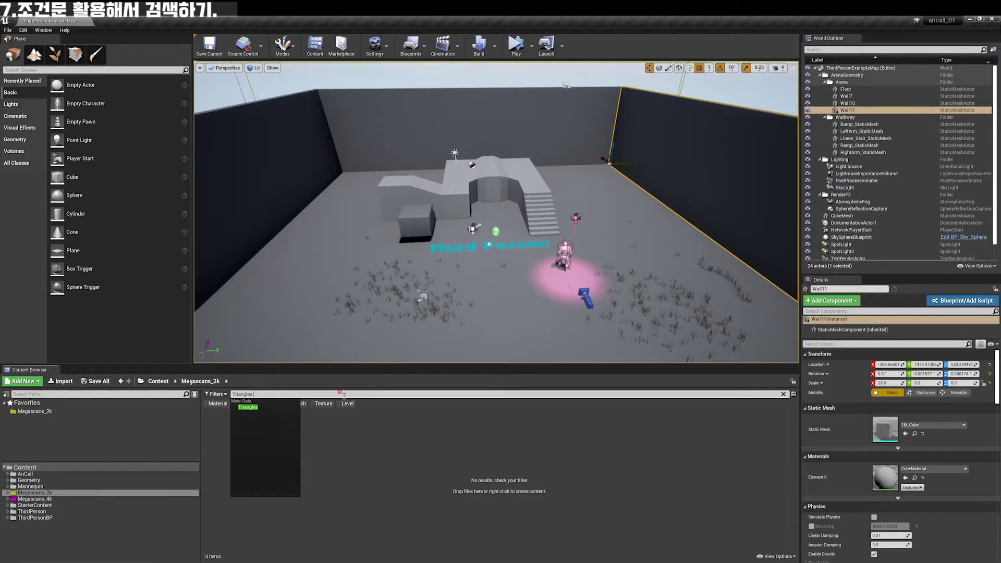
text(> )
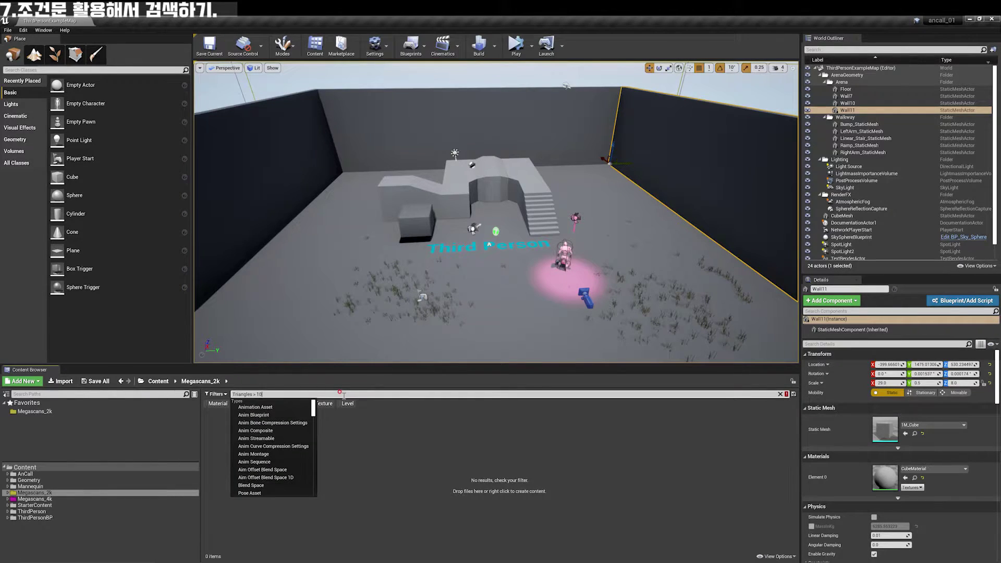
text(100)
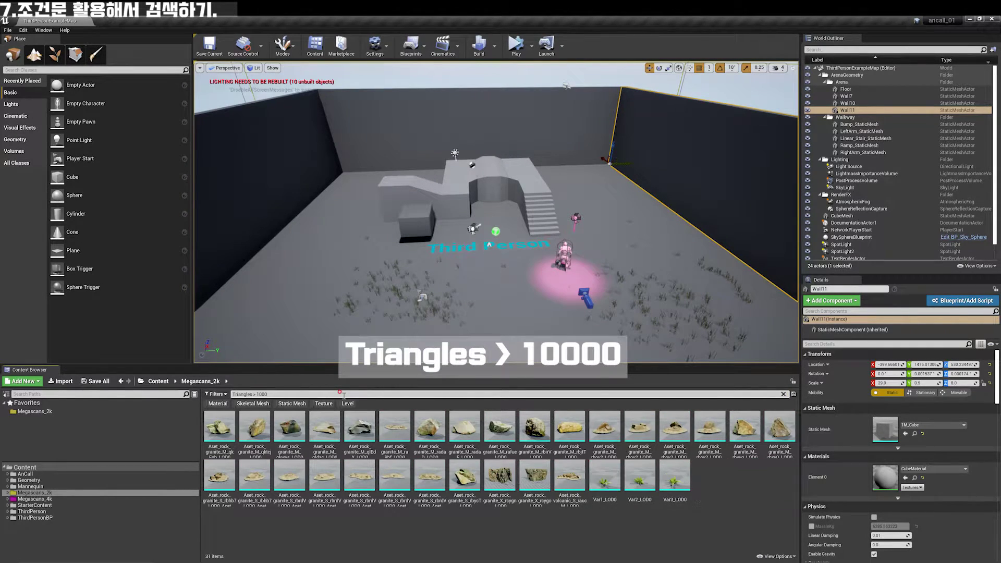
text(0)
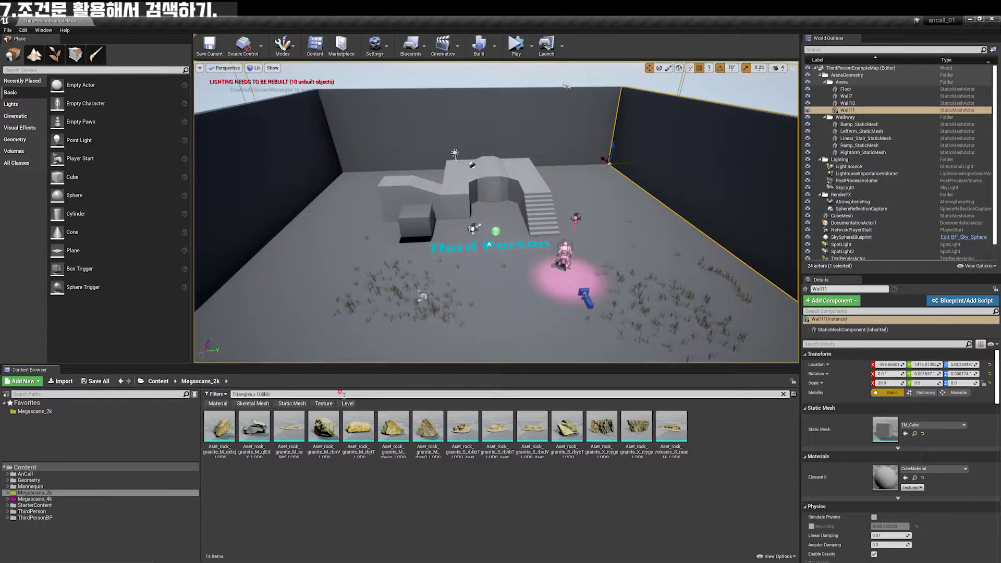
key(BackSpace)
text(5)
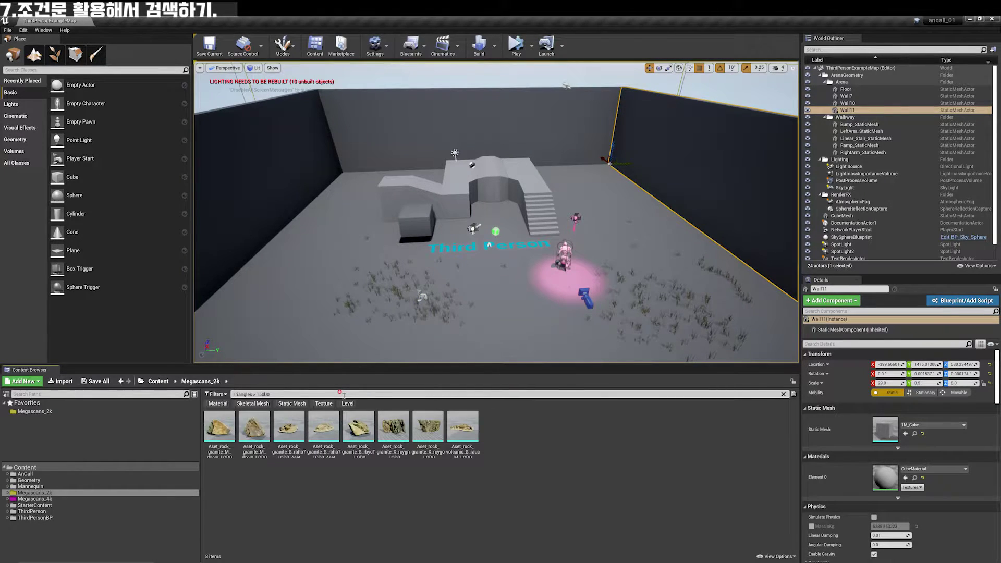
mouse_move(227, 429)
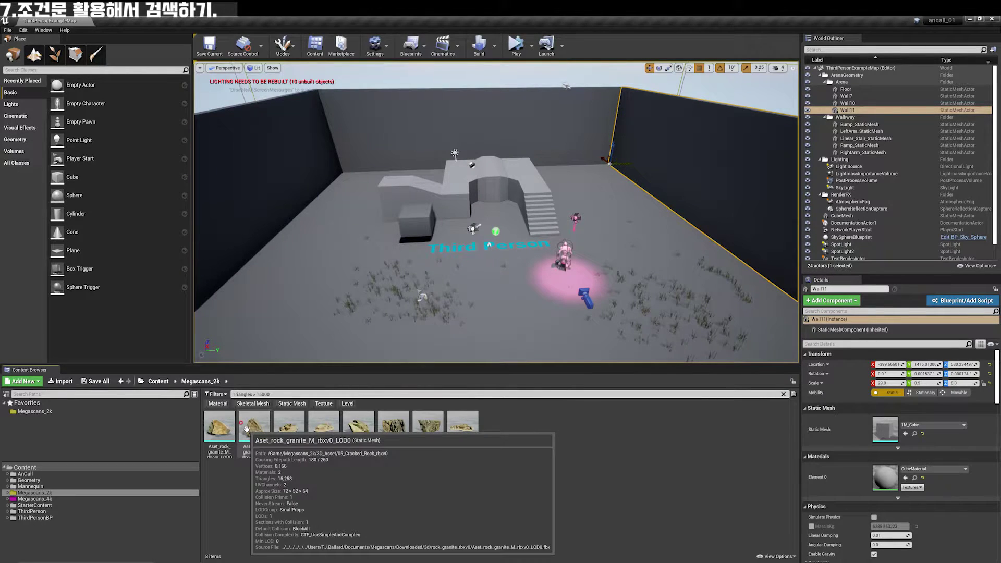
mouse_move(280, 429)
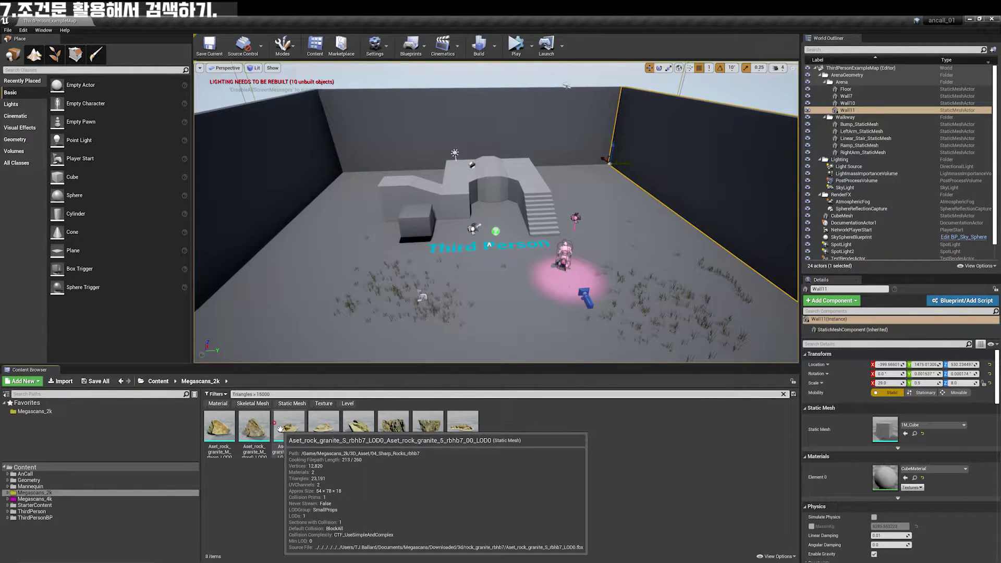
text(uv)
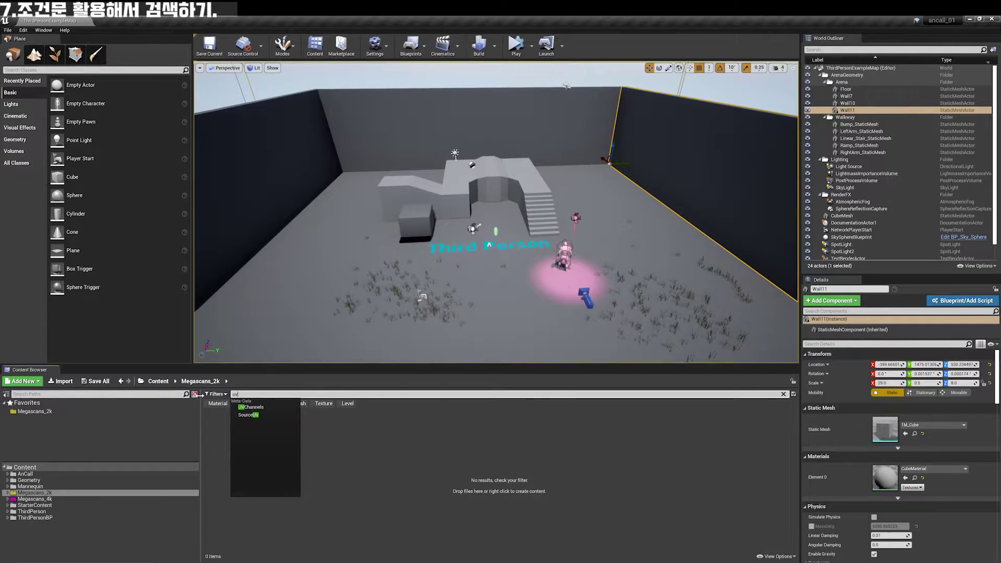
Filter assets by UVChannels, trying > 1 and > 2, then applying UVChannels >= 2 for 34 items.
click(250, 407)
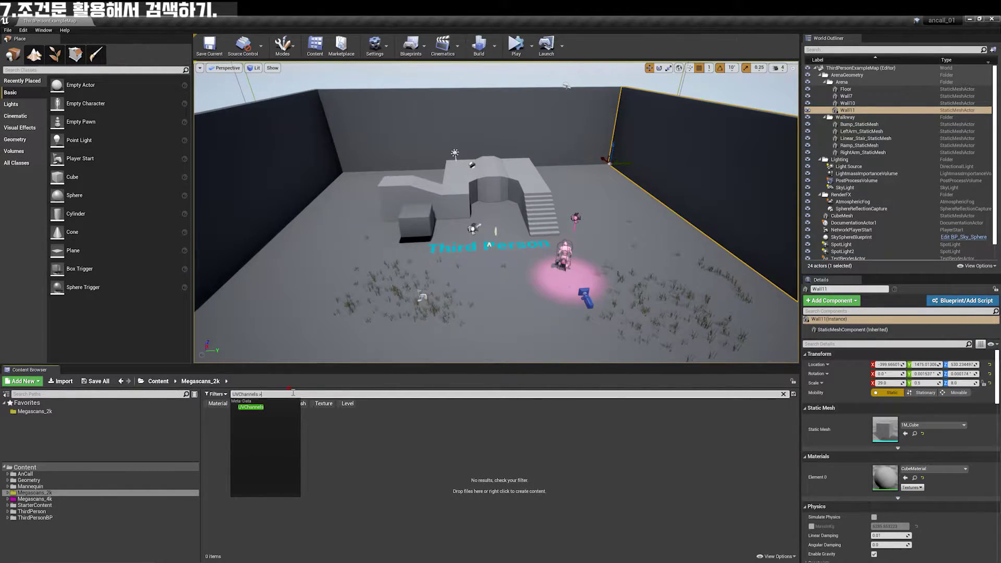
text( 1)
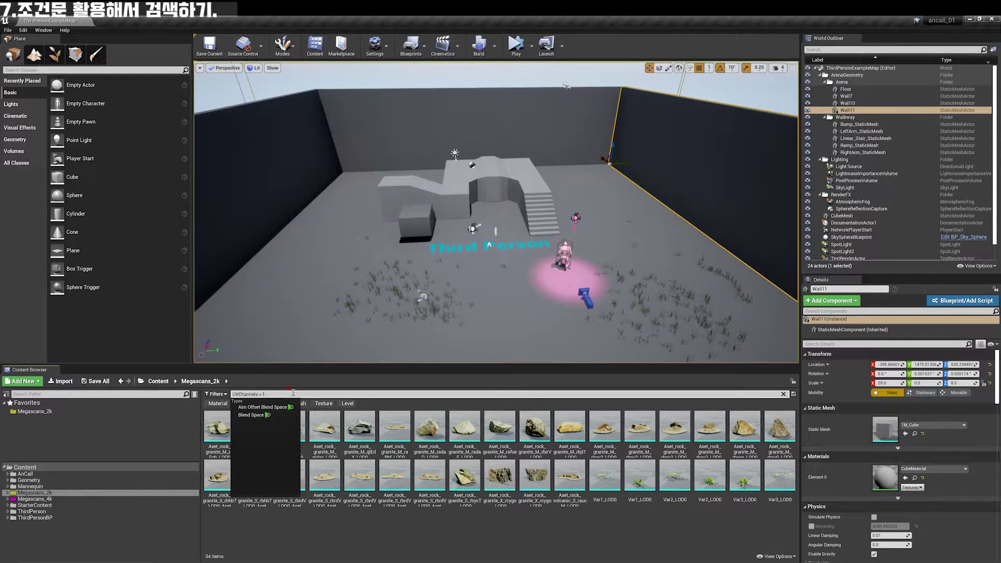
key(BackSpace)
text(2)
click(392, 484)
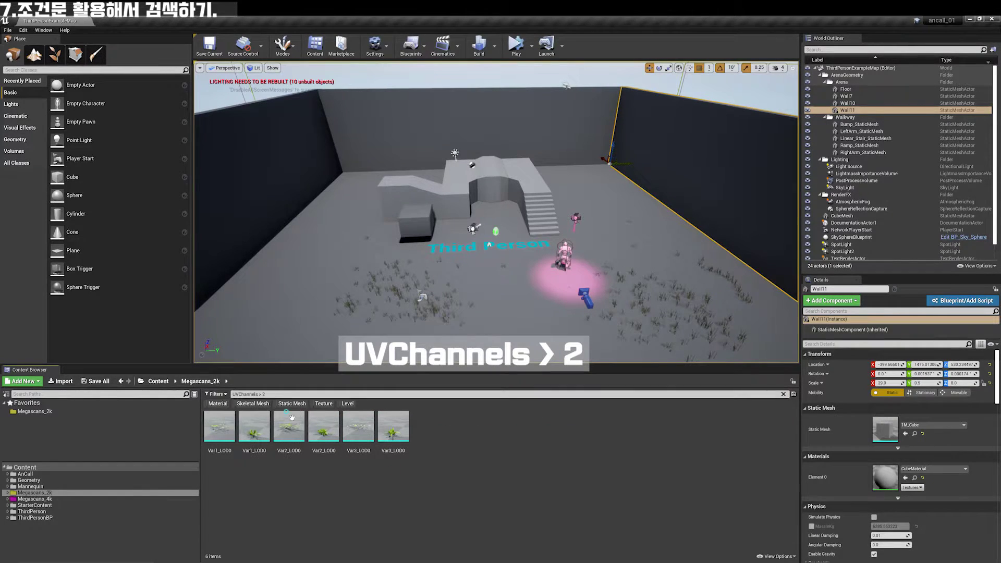
click(272, 394)
text(=)
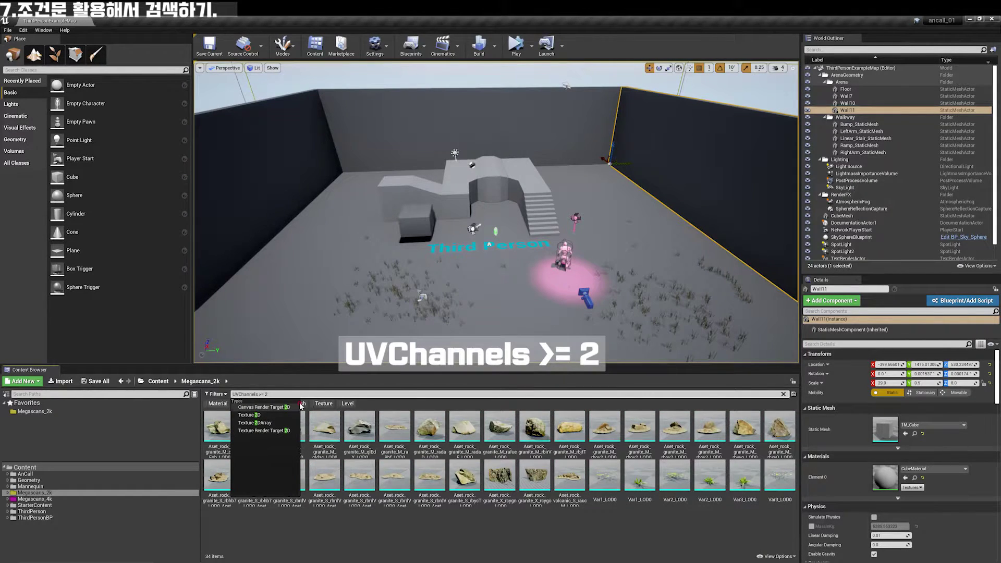
key(Return)
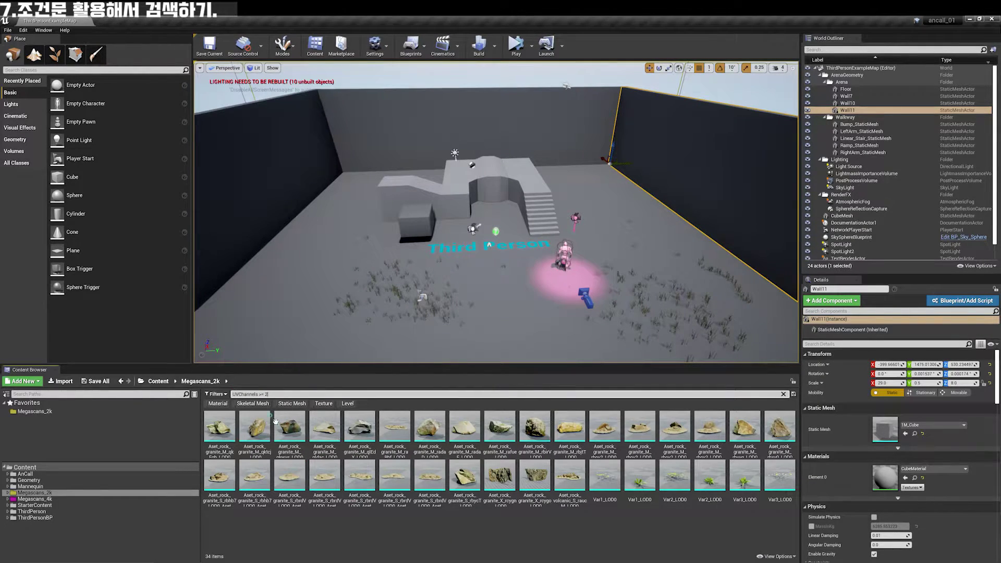
mouse_move(263, 429)
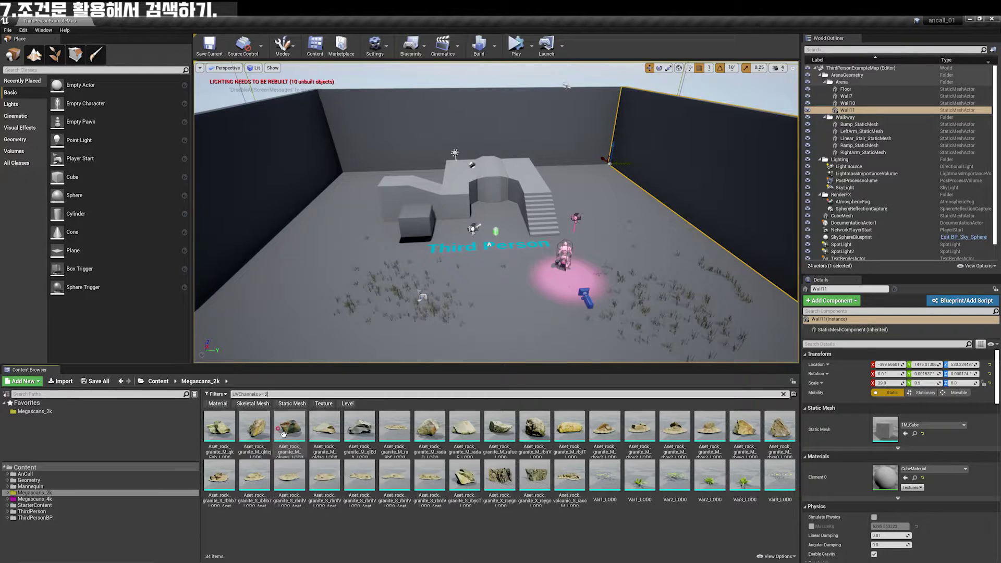
mouse_move(286, 472)
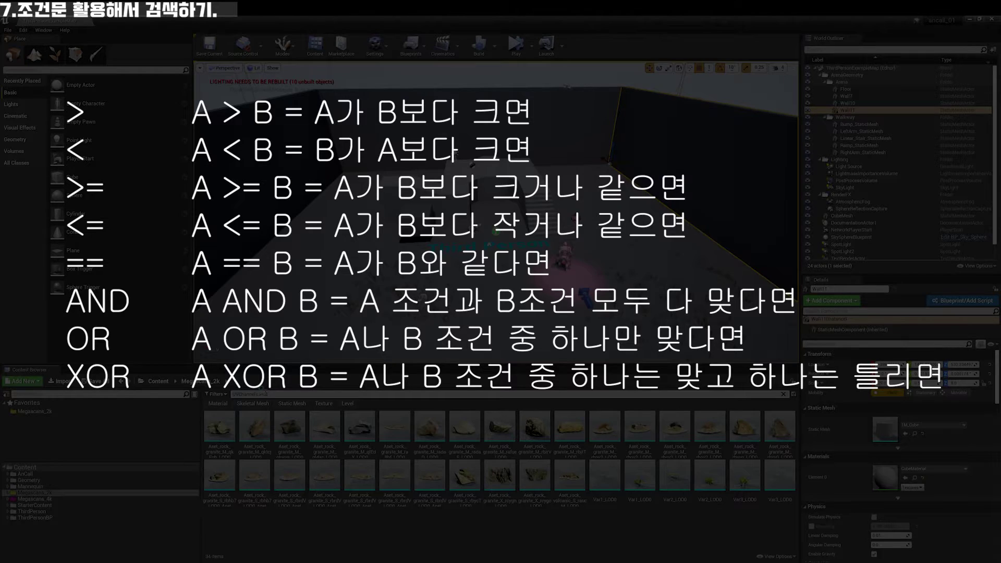
Clear the search and filter the Megascans_2k assets with CollisionPrims=0.
key(Escape)
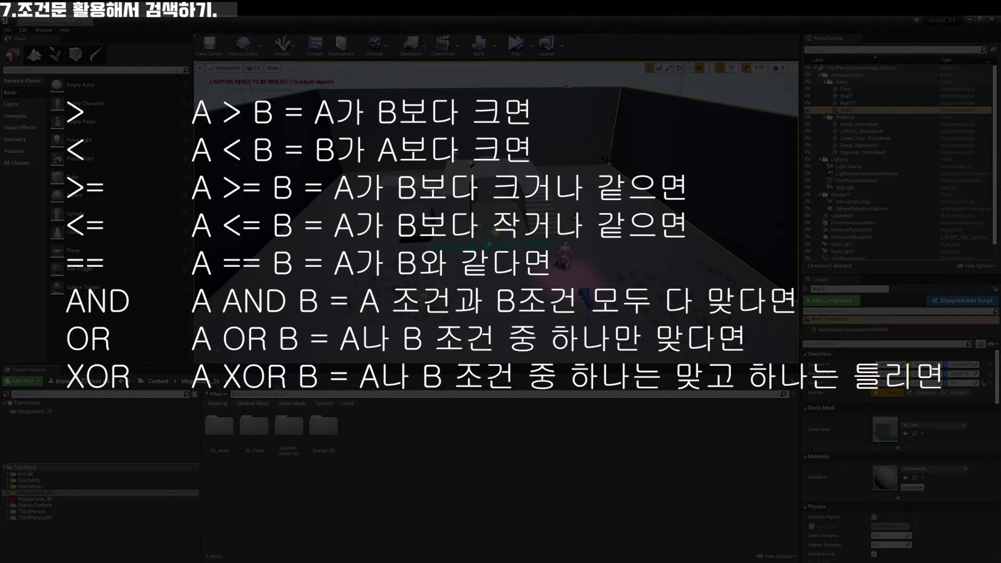
text(co)
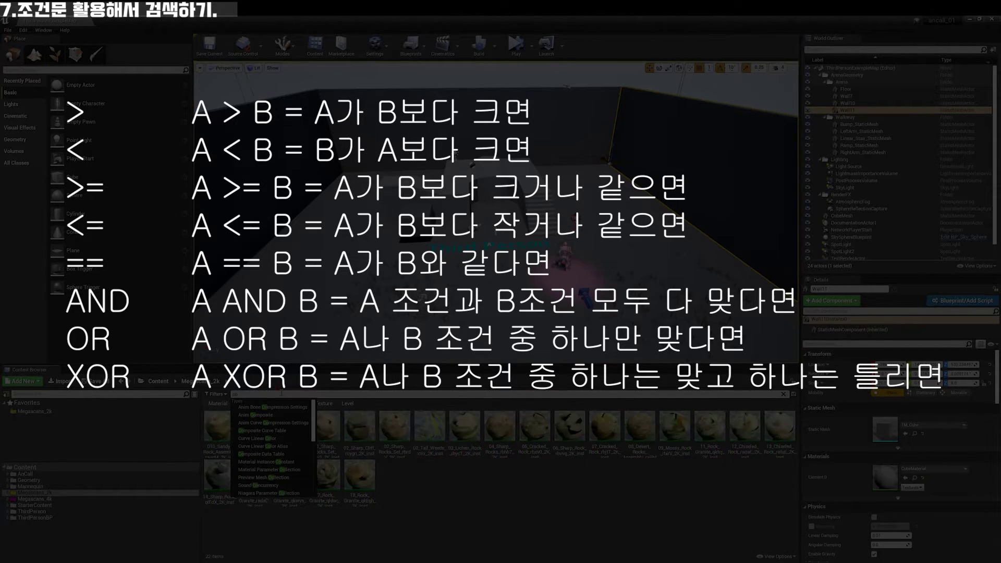
text(ll)
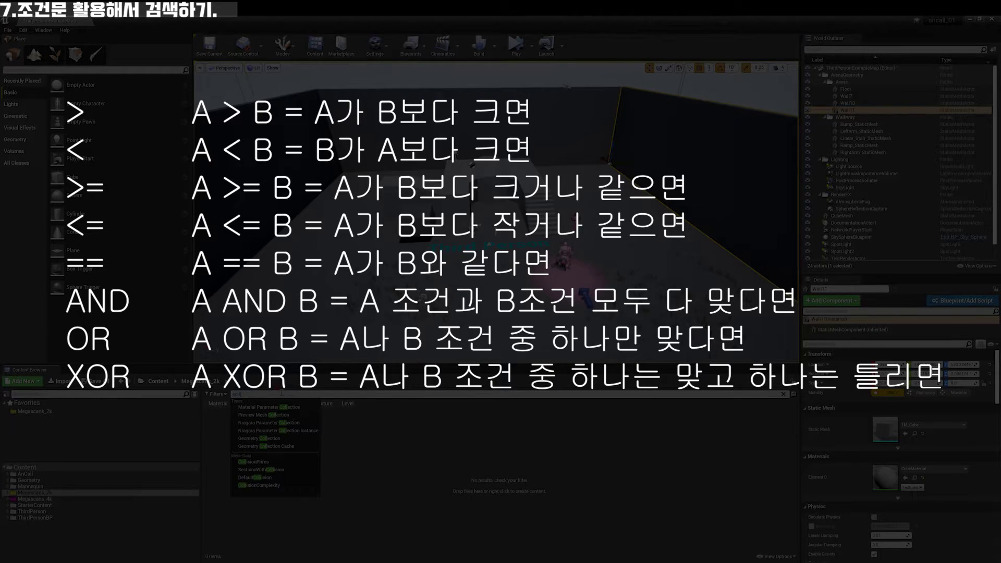
click(260, 462)
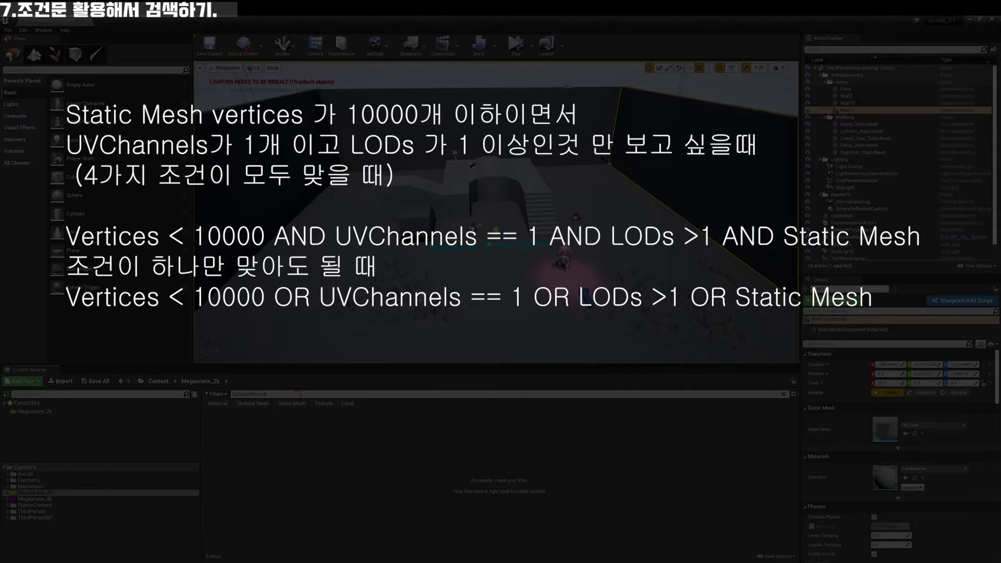
text(0)
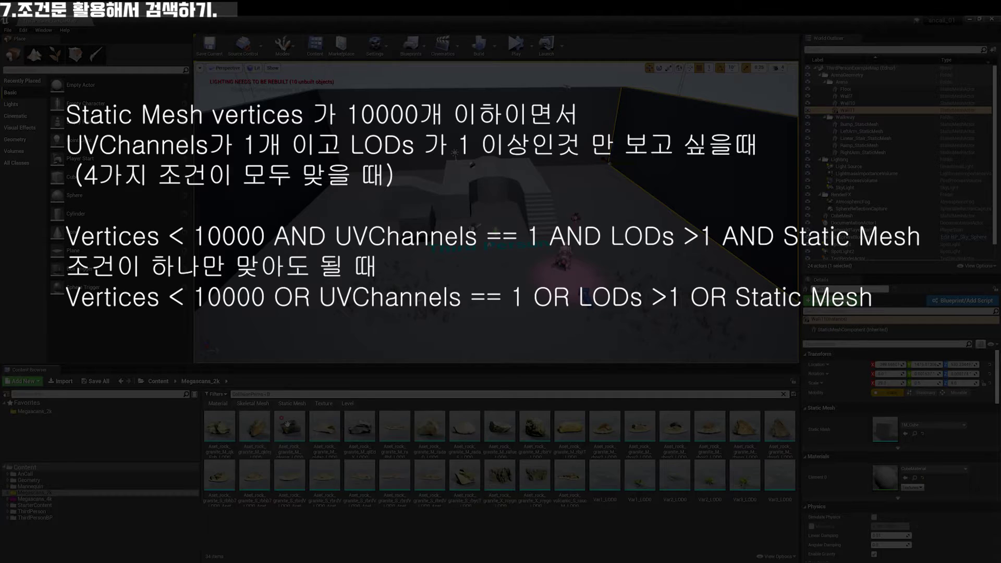
click(287, 392)
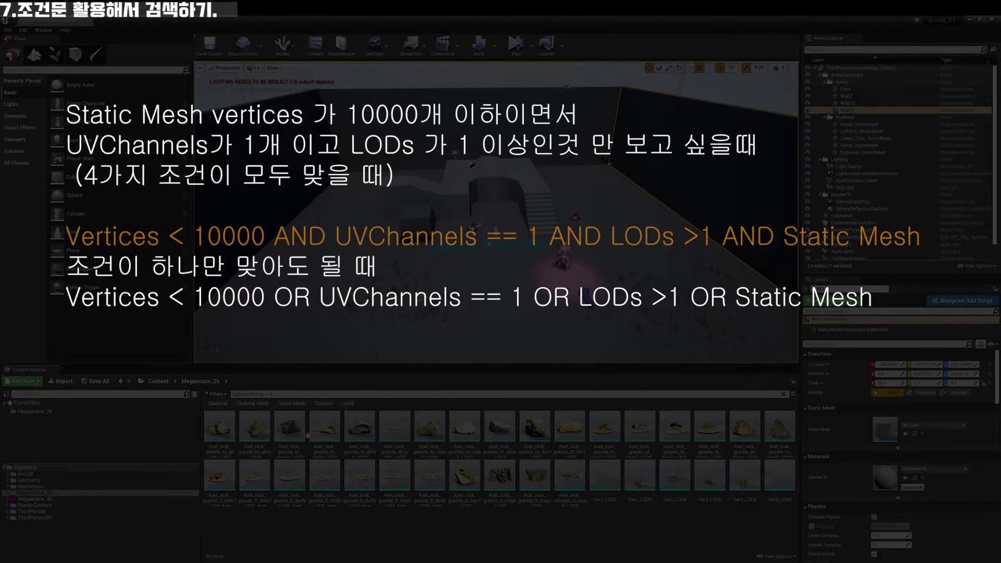
mouse_move(308, 420)
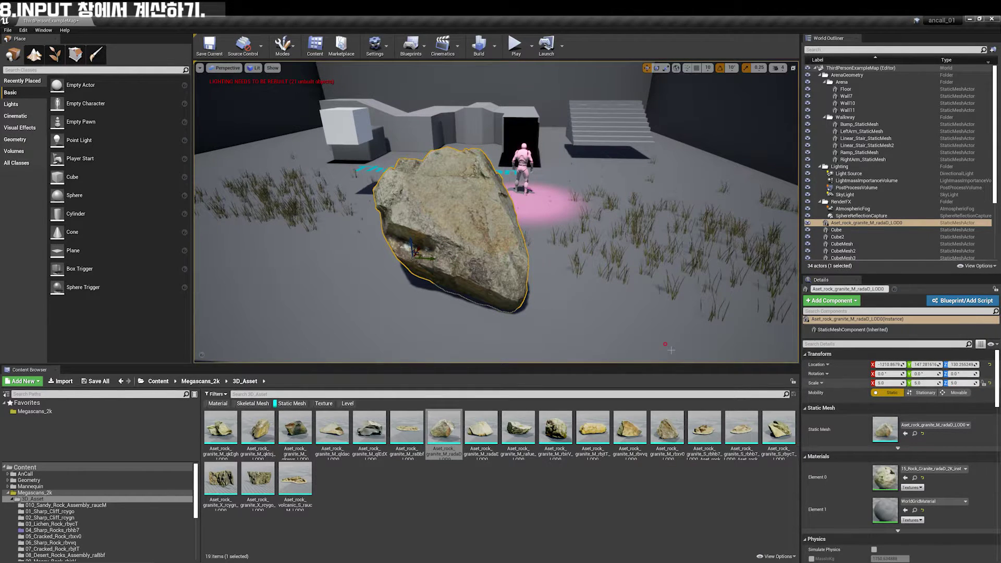
click(886, 382)
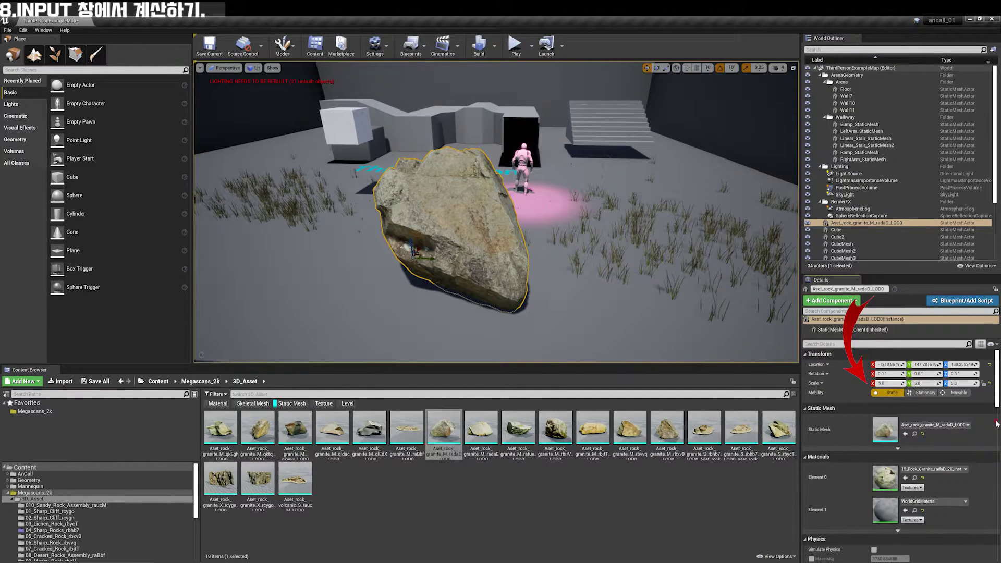
text(*10)
key(Return)
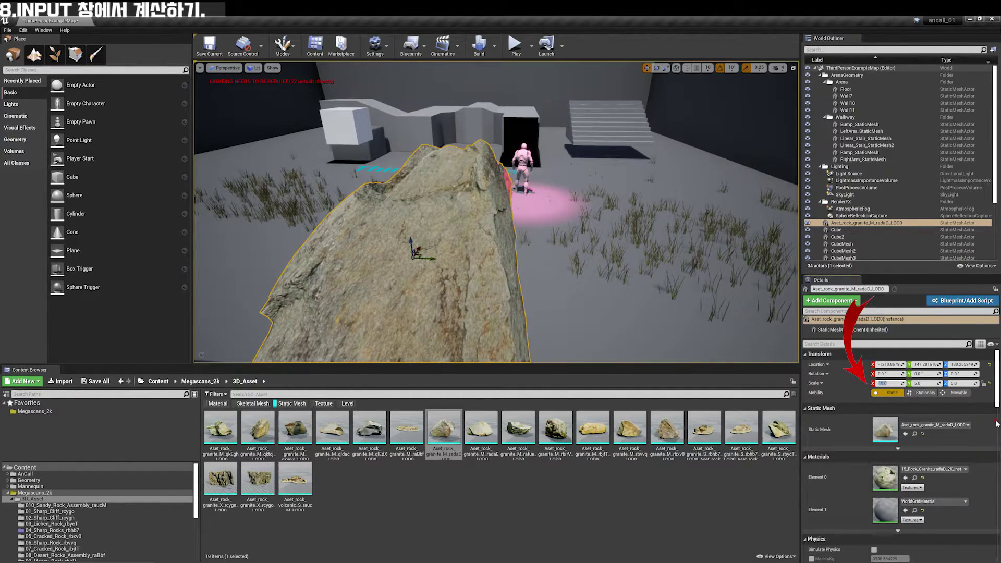
click(893, 383)
text(-1)
key(Return)
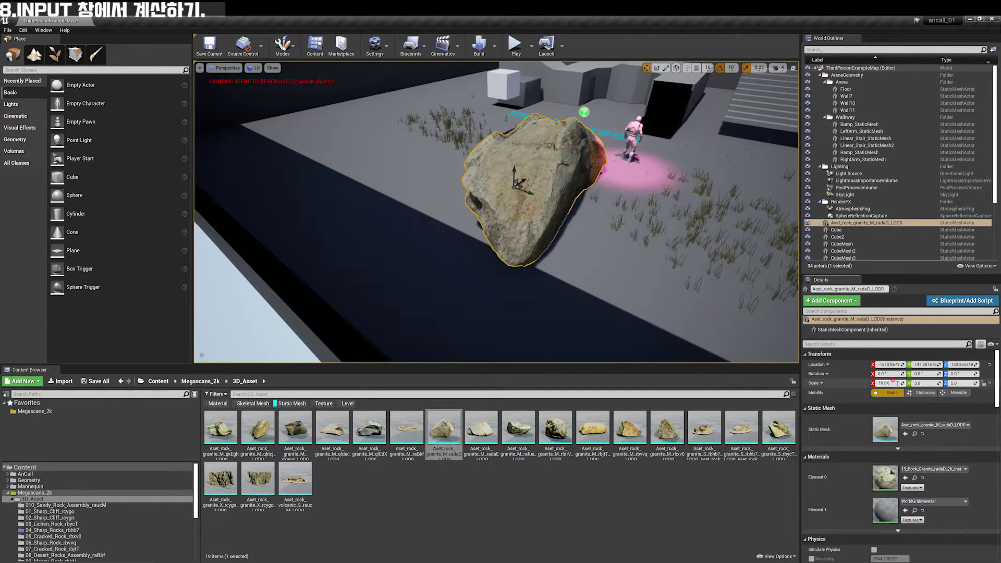
key(Return)
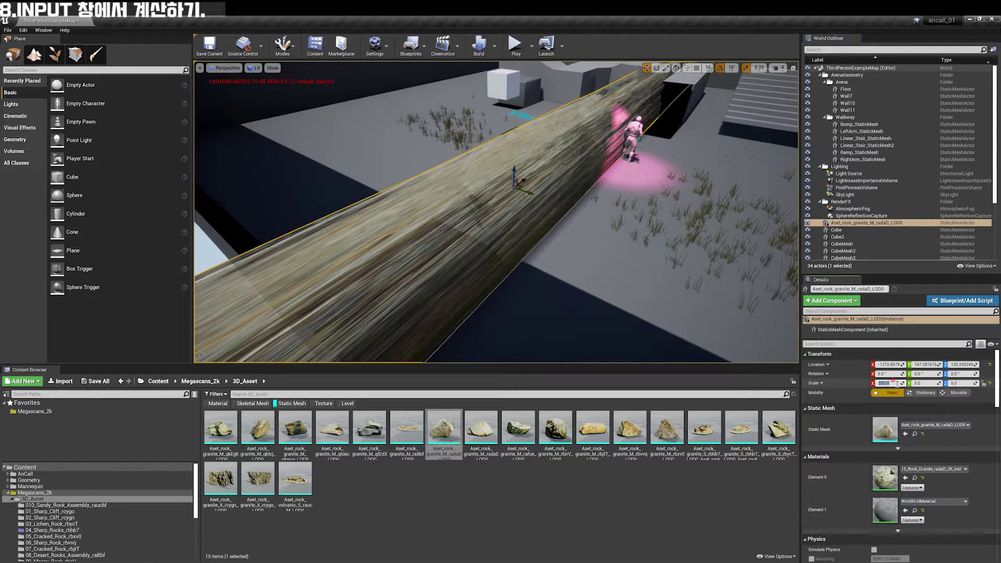
key(Return)
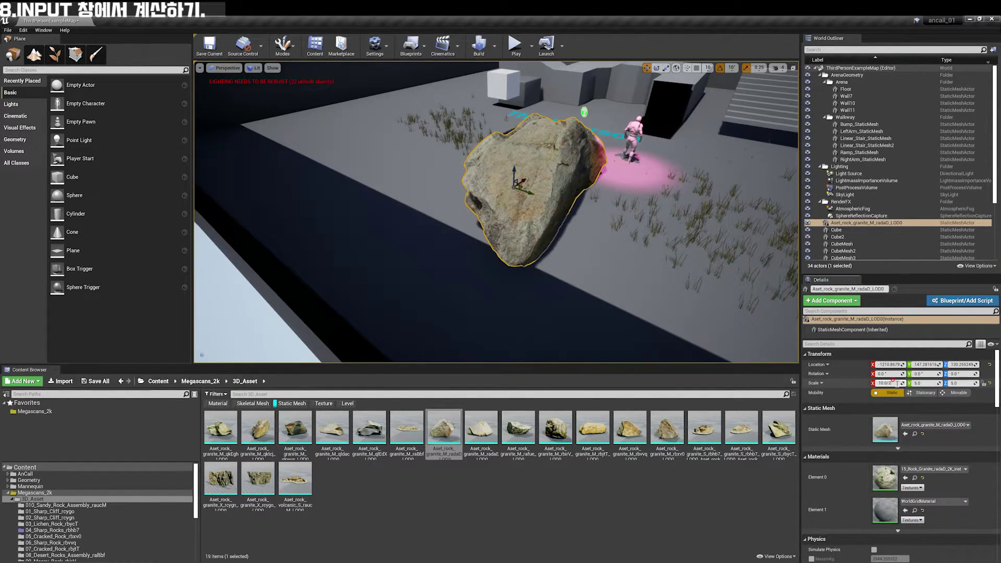
key(Return)
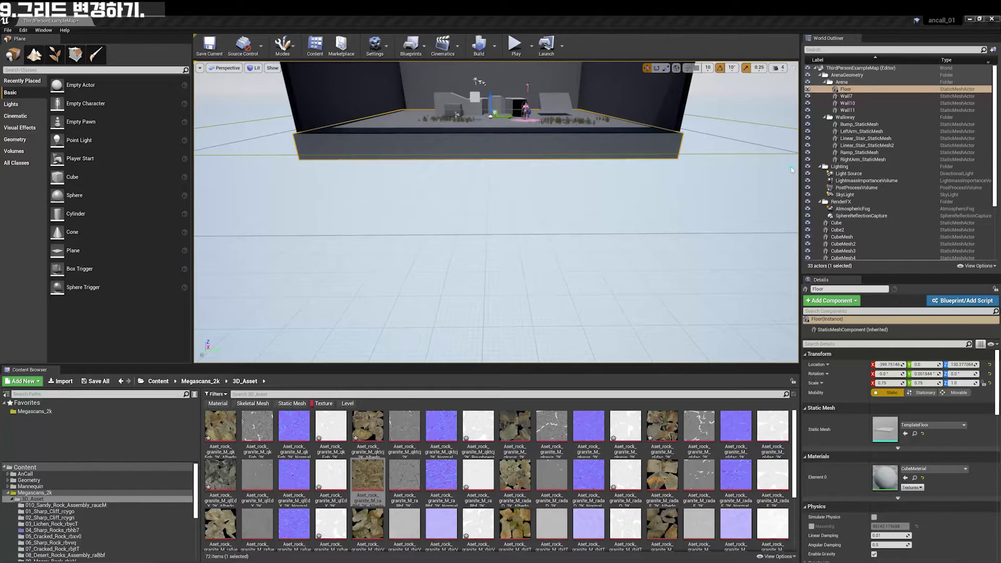
Hide the ground grid with r.Editor.NewLevelGrid 0 from the console.
right_drag(612, 231, 588, 231)
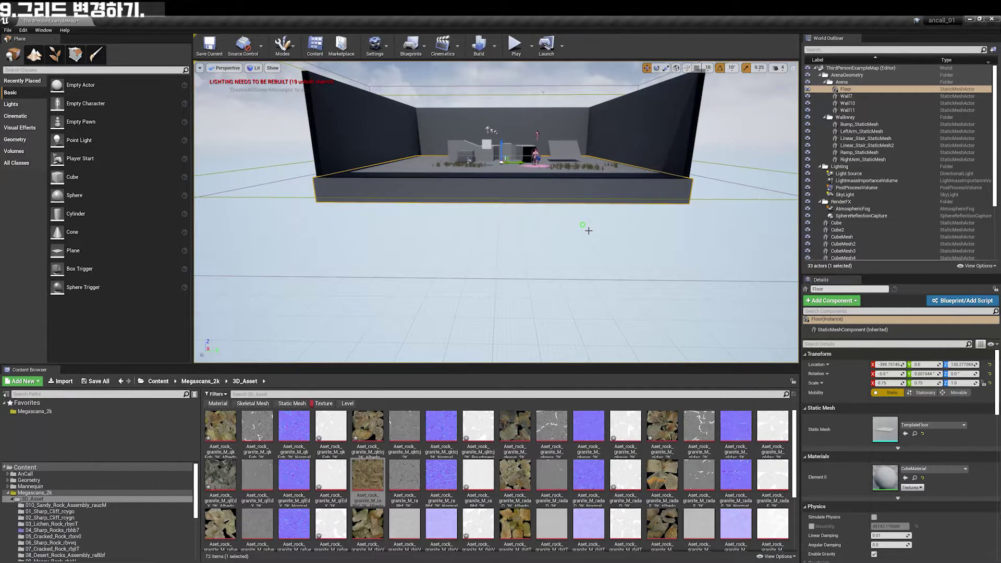
key(grave)
key(Up)
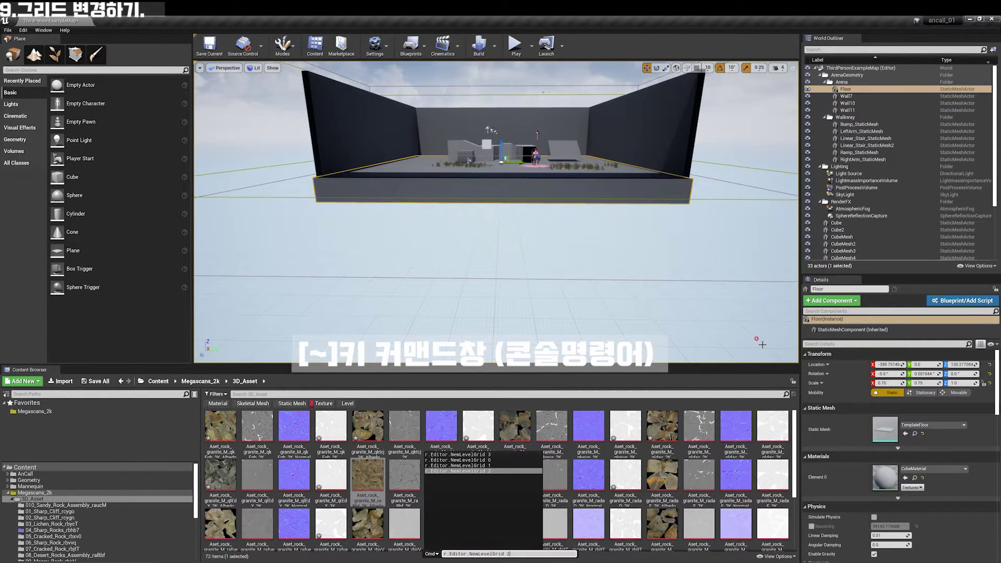
key(BackSpace)
key(BackSpace)
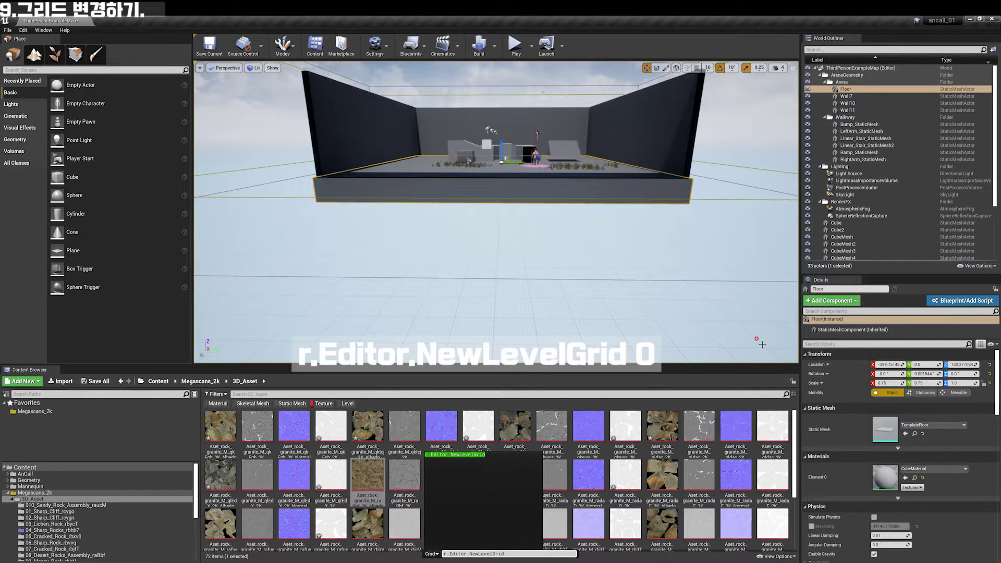
text( 0)
key(Return)
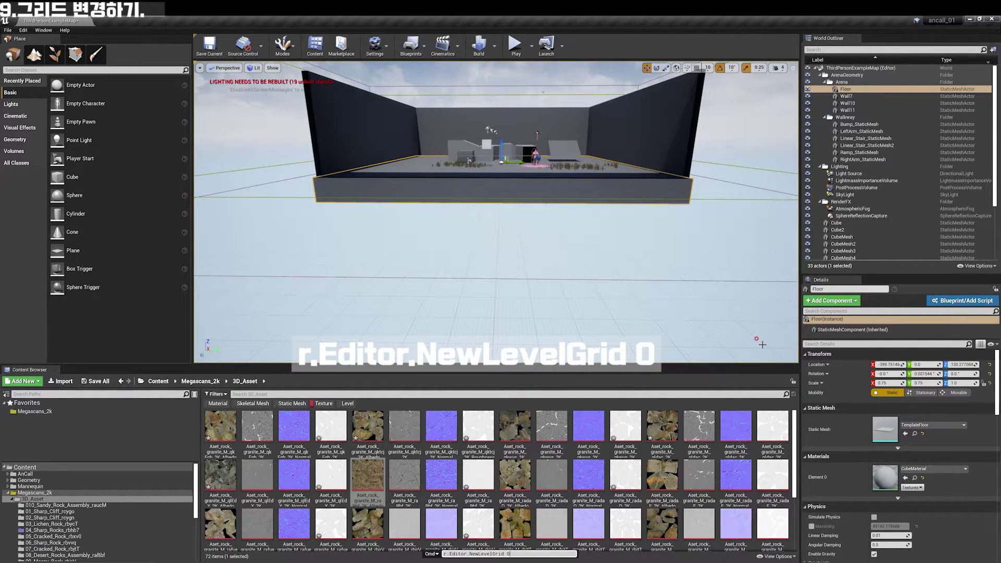
key(grave)
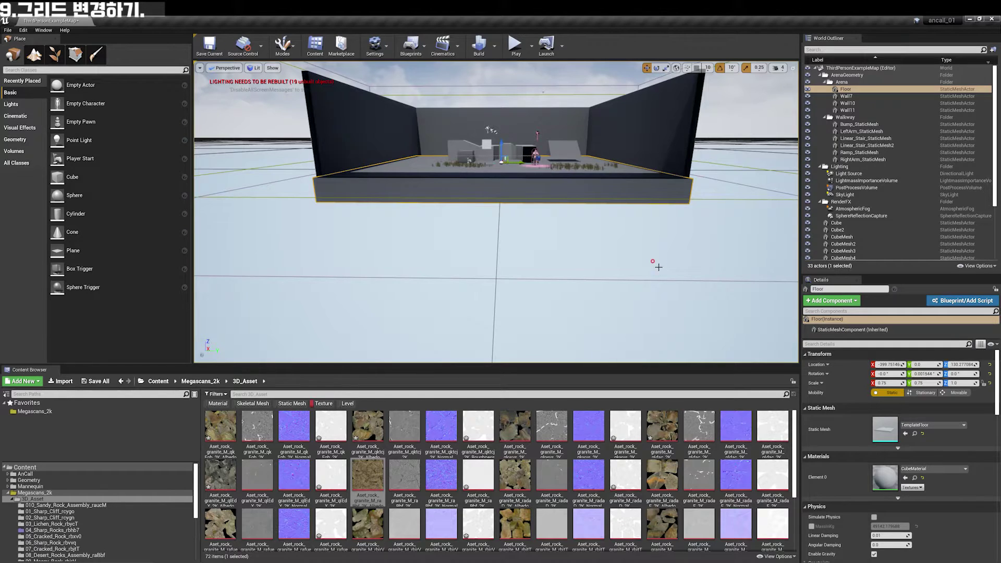
Switch to the red-line grid with r.Editor.NewLevelGrid 1.
alt+drag(656, 263, 600, 234)
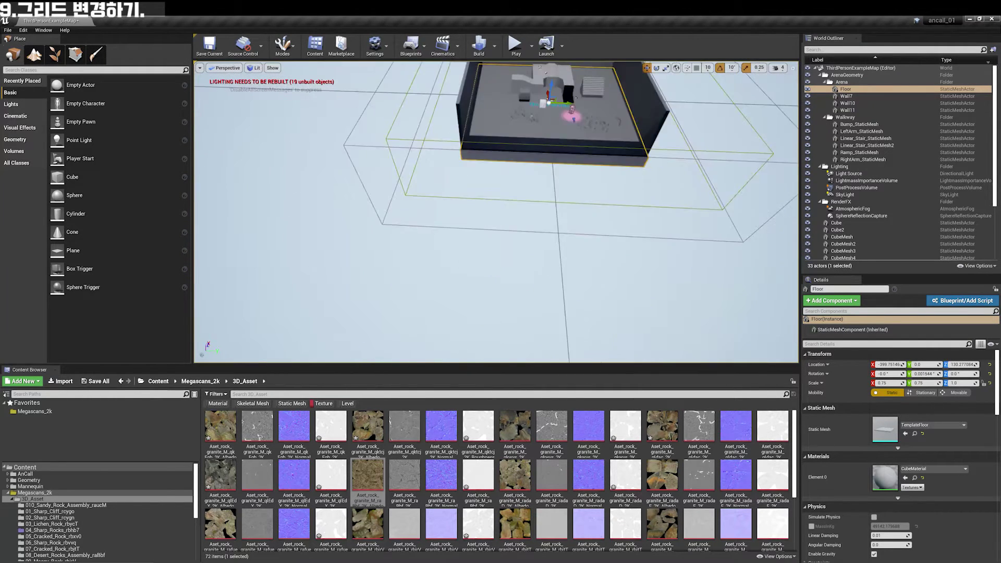
alt+drag(600, 234, 661, 268)
key(grave)
text(r.Editor.NewLevelGrid 1)
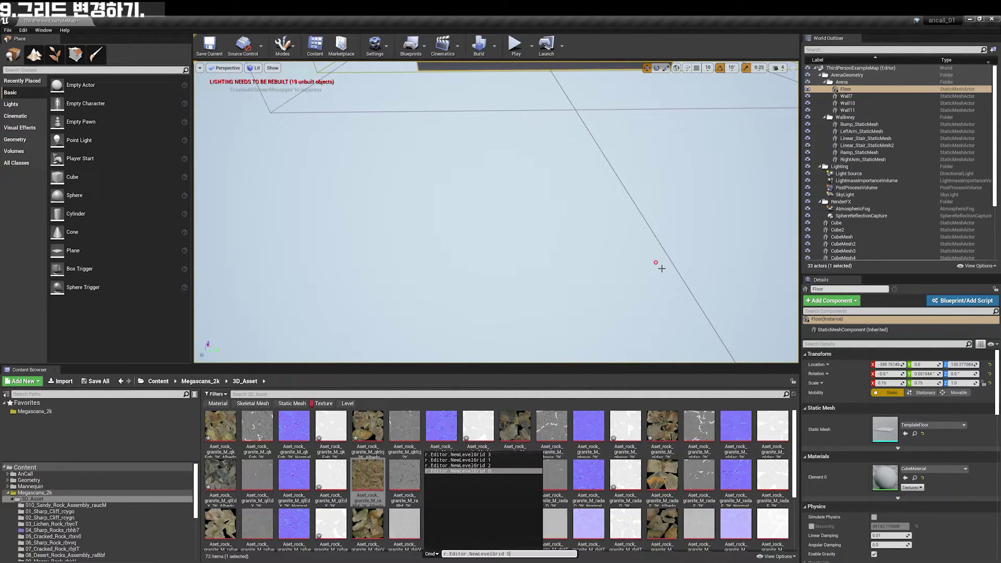
key(Return)
mouse_move(650, 249)
alt+mouse_down()
mouse_move(600, 234)
mouse_move(599, 208)
alt+mouse_up()
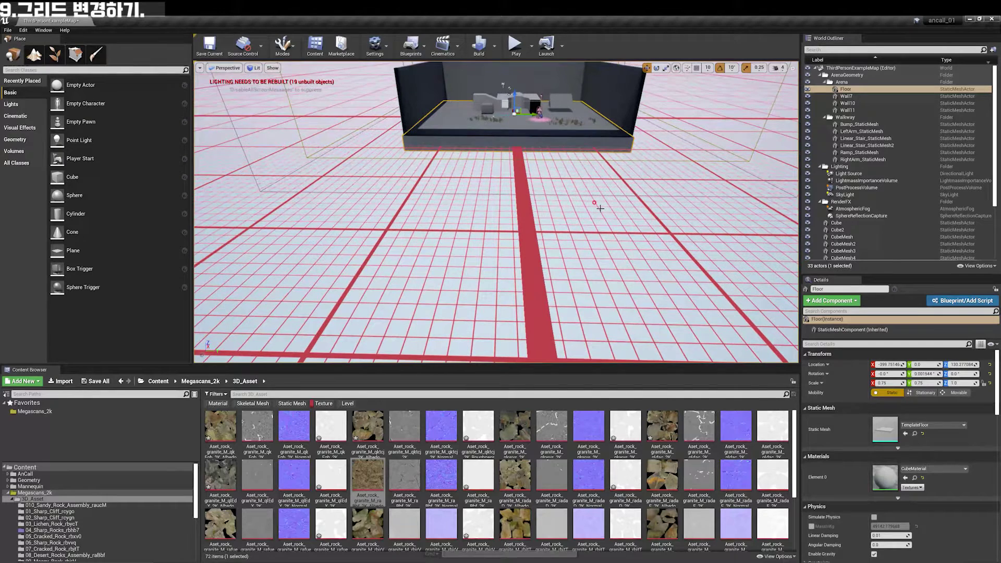
Restore the default ground grid with r.Editor.NewLevelGrid 2.
key(grave)
text(r.Editor.NewLevelGrid 2)
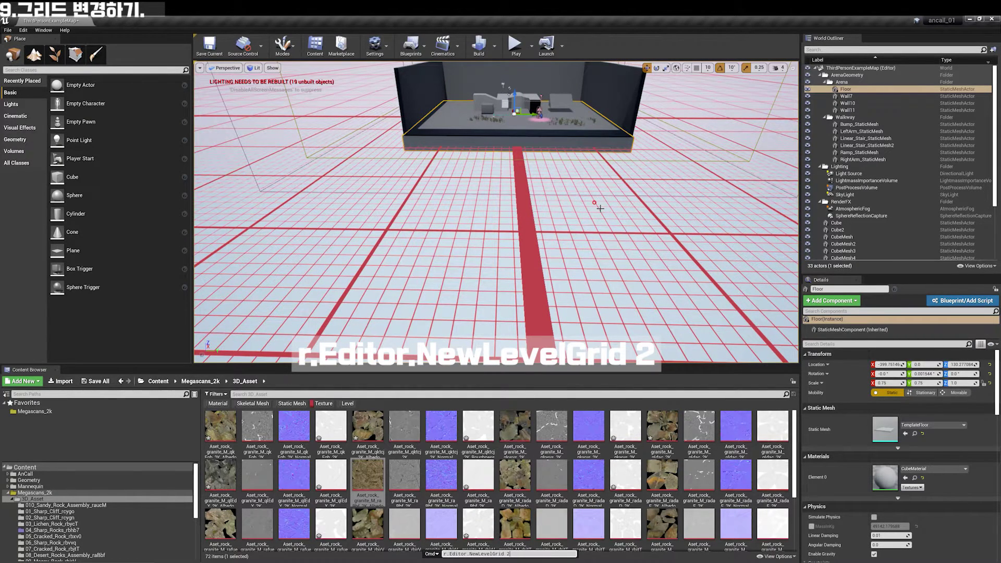
key(Return)
alt+drag(581, 206, 581, 172)
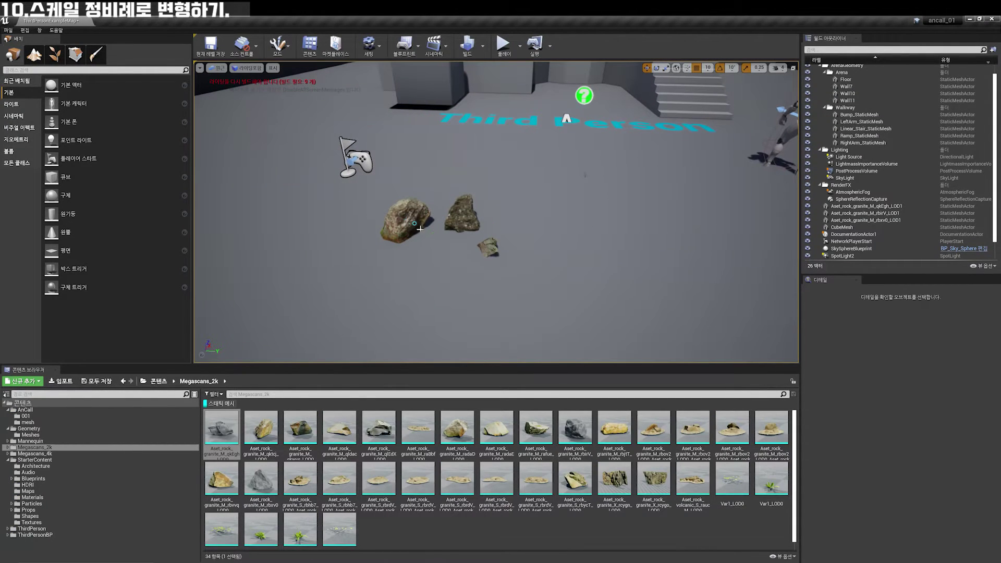
Scale the three selected rocks up evenly to 3.25, then enlarge them slightly.
click(406, 219)
ctrl+click(490, 246)
ctrl+click(467, 216)
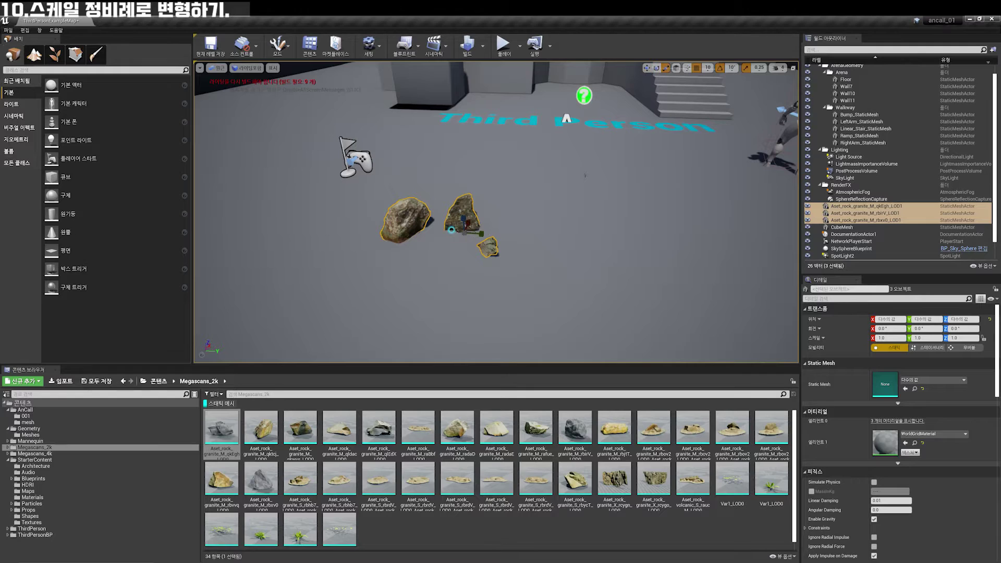
drag(466, 237, 490, 219)
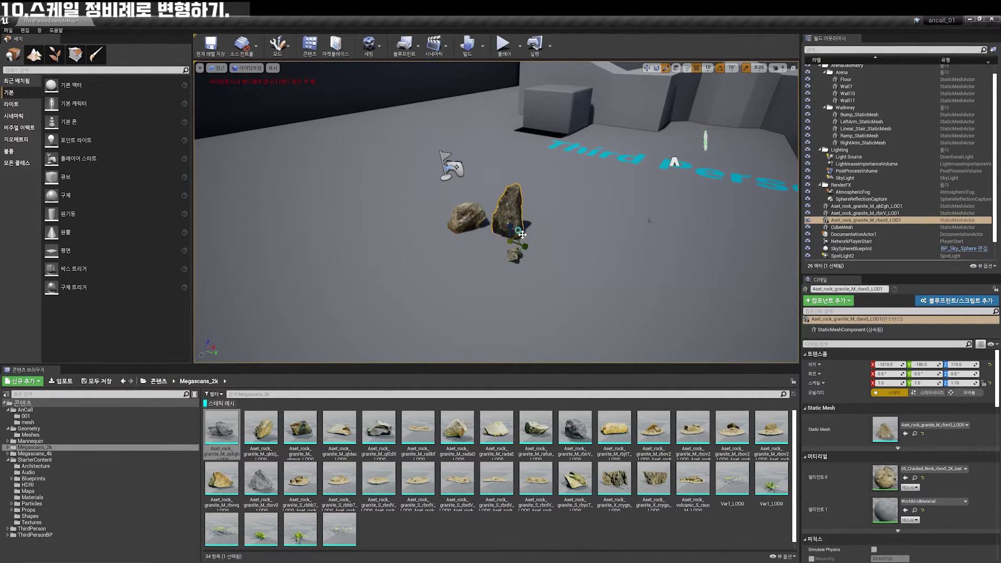
click(478, 233)
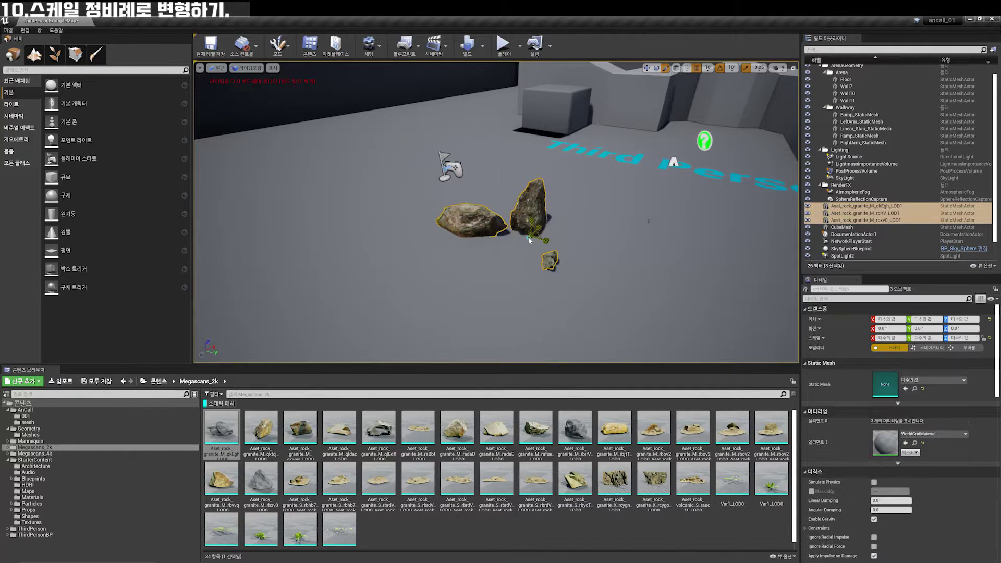
drag(530, 240, 536, 236)
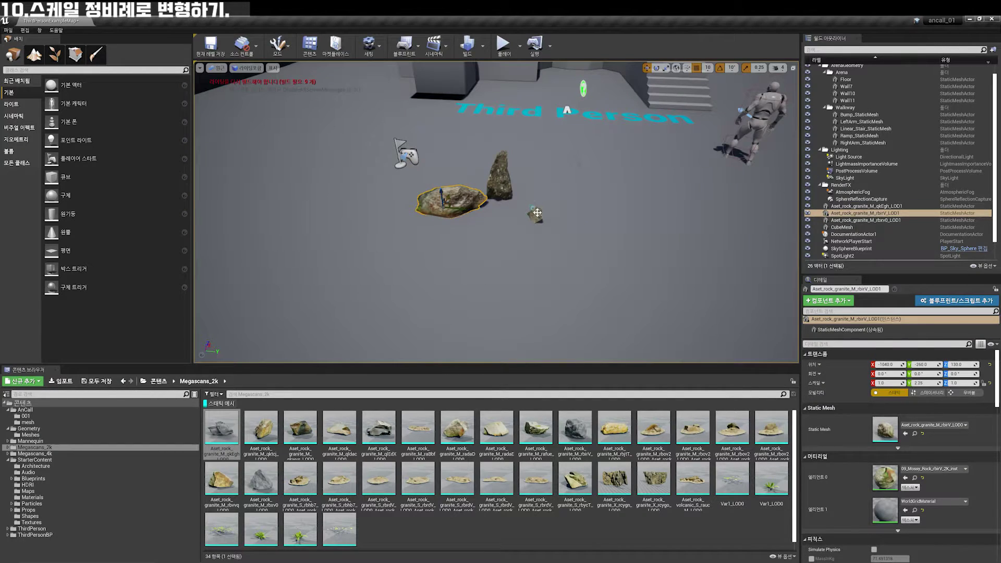
Attach two rocks to Aset_rock_granite_M_rbxv0_LOD1 and move the group along Y to -310.
ctrl+click(537, 212)
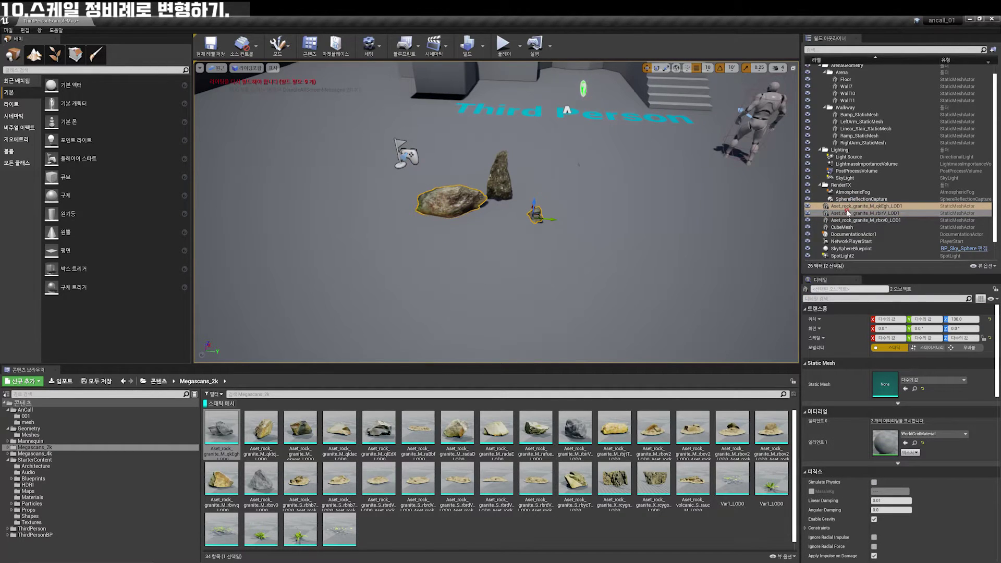
drag(860, 209, 840, 221)
mouse_move(508, 198)
mouse_down()
mouse_move(449, 213)
mouse_move(514, 199)
mouse_move(490, 219)
mouse_move(522, 198)
mouse_up()
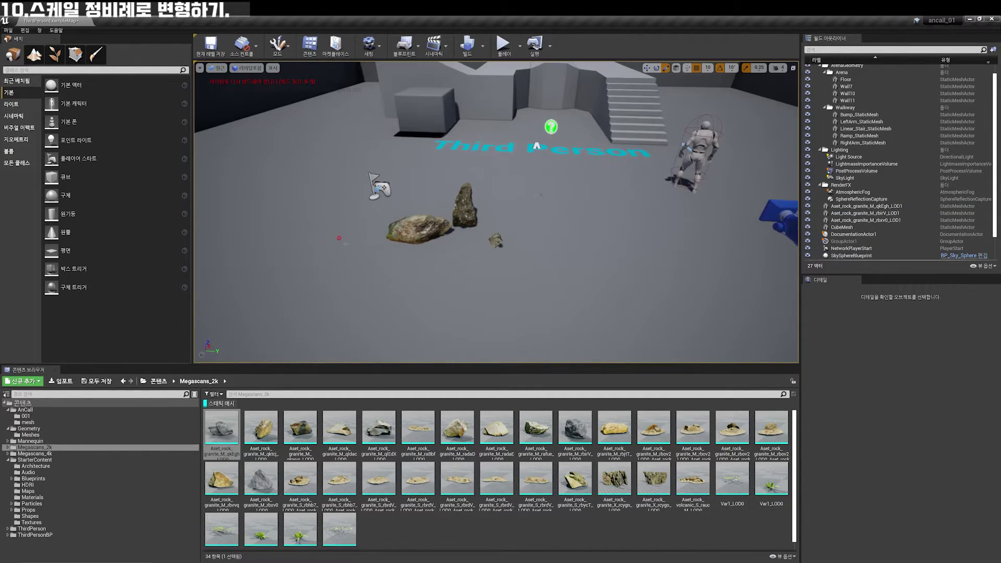
mouse_move(73, 180)
mouse_down()
mouse_move(448, 284)
mouse_move(438, 292)
mouse_up()
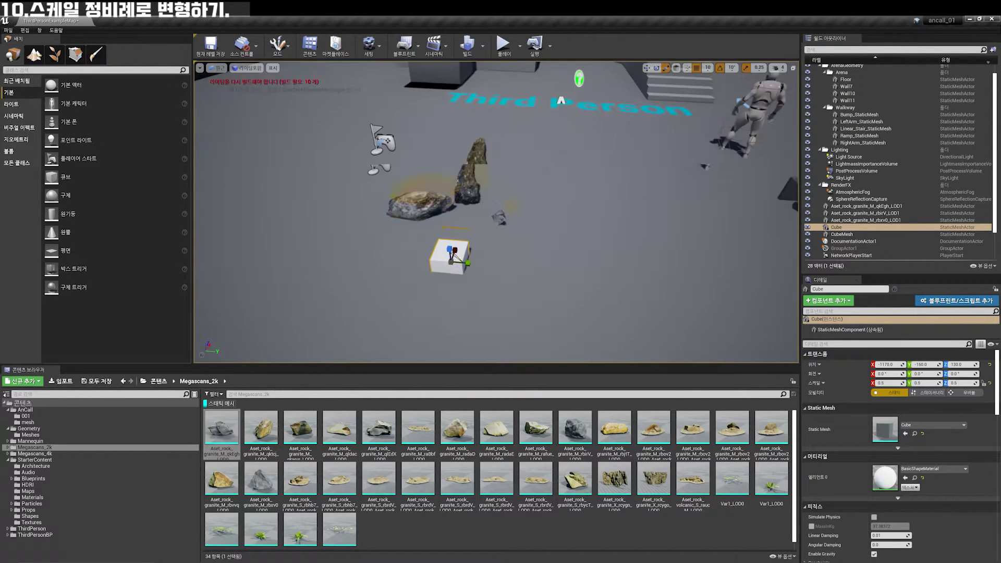
scroll(478, 258, up, 2)
click(433, 224)
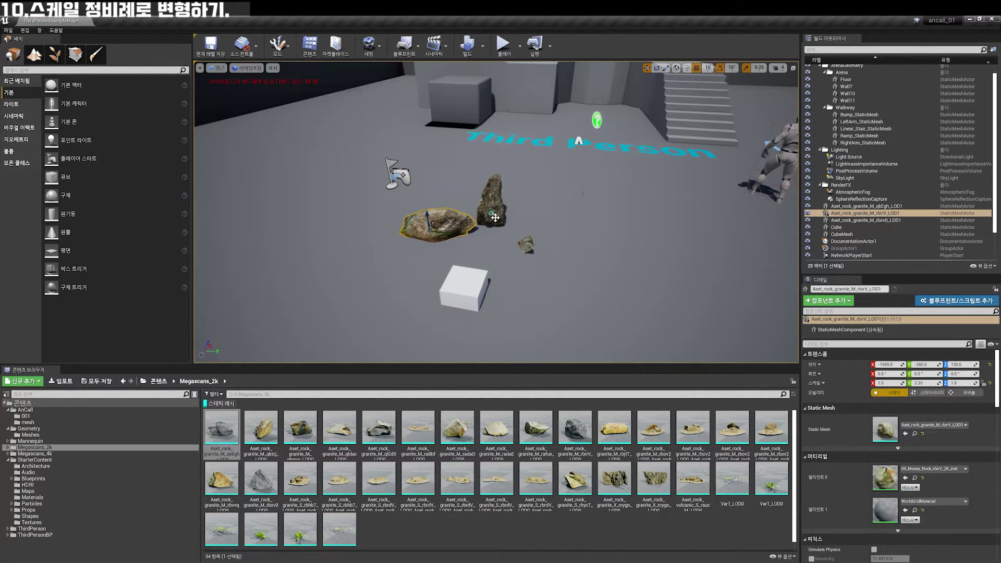
ctrl+click(490, 203)
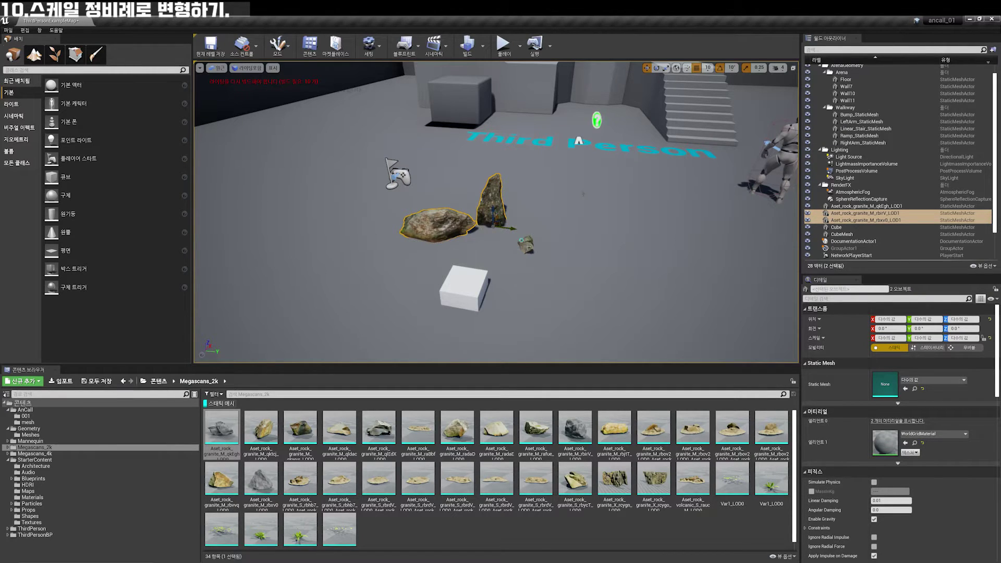
ctrl+click(527, 244)
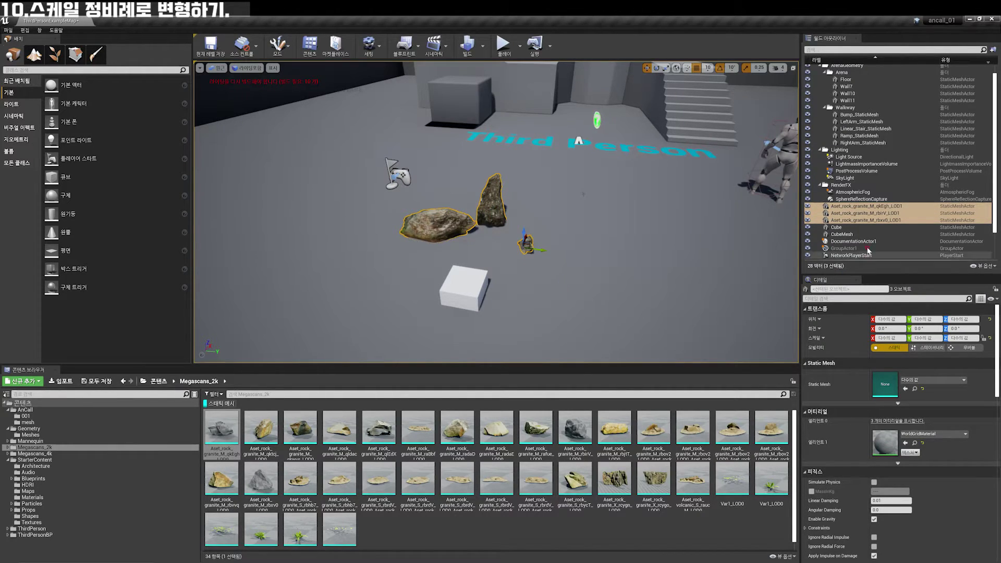
drag(841, 218, 842, 227)
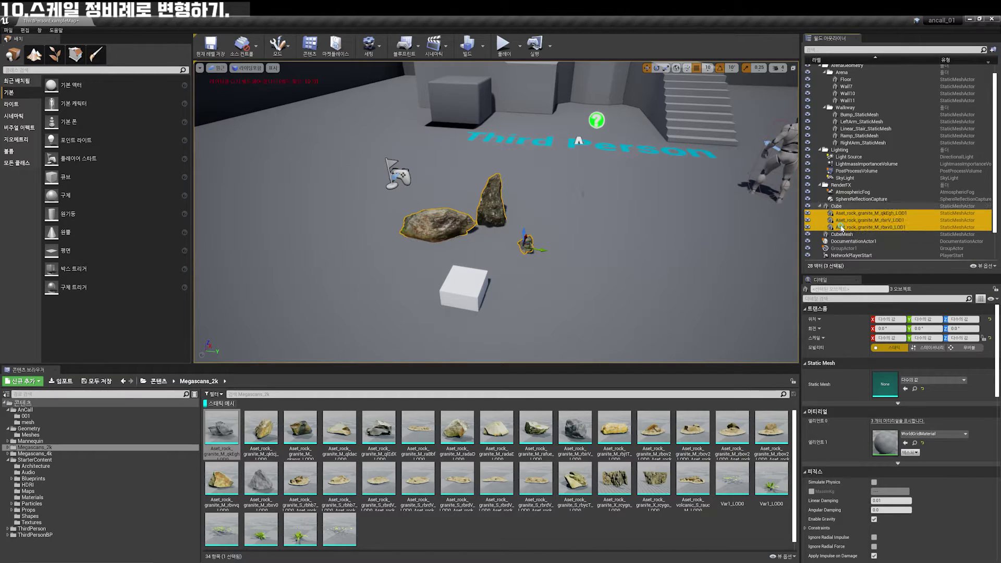
key(ctrl+z)
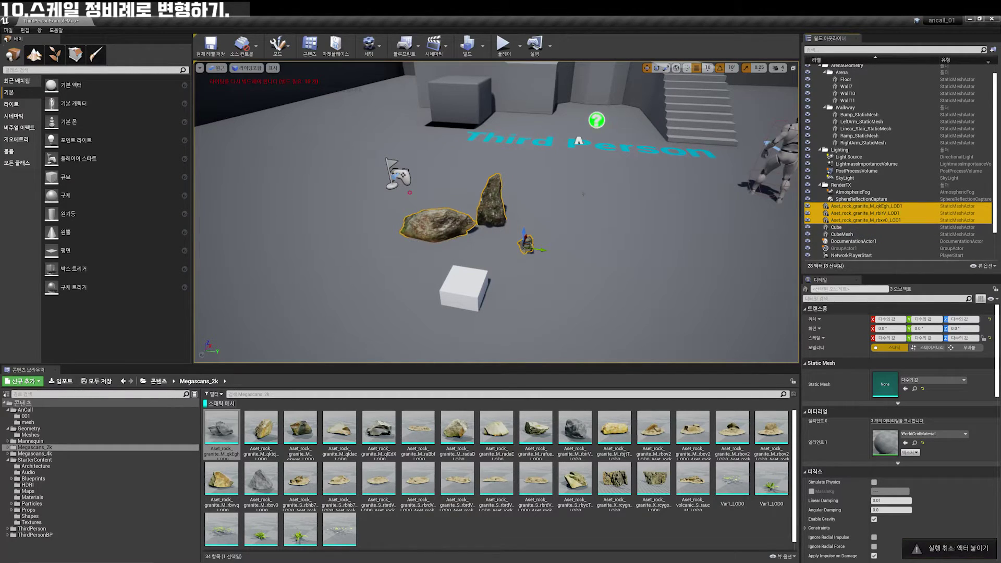
right_click(488, 209)
mouse_move(552, 460)
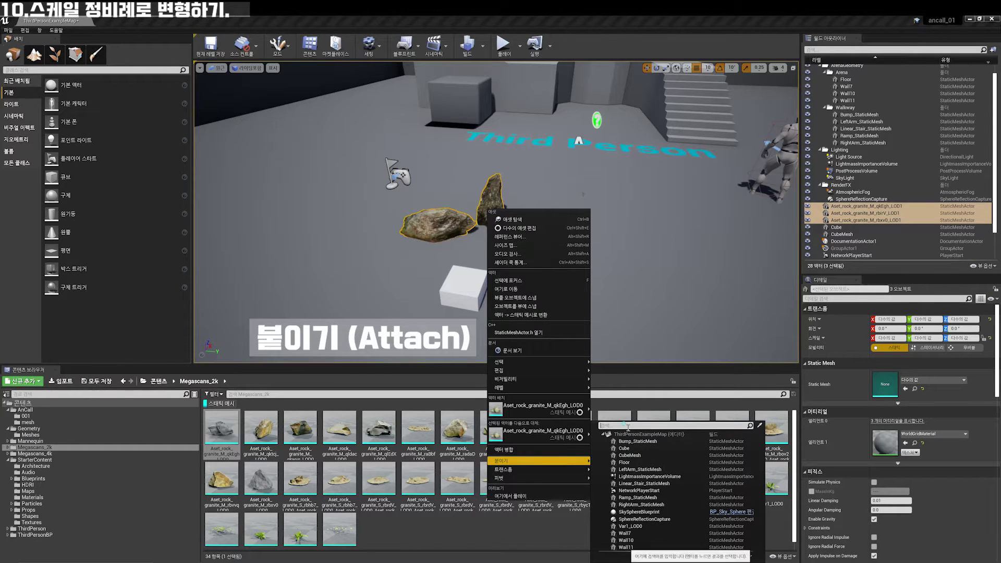
Attach the rocks to the Cube, then test and undo moving the Cube.
text(cube)
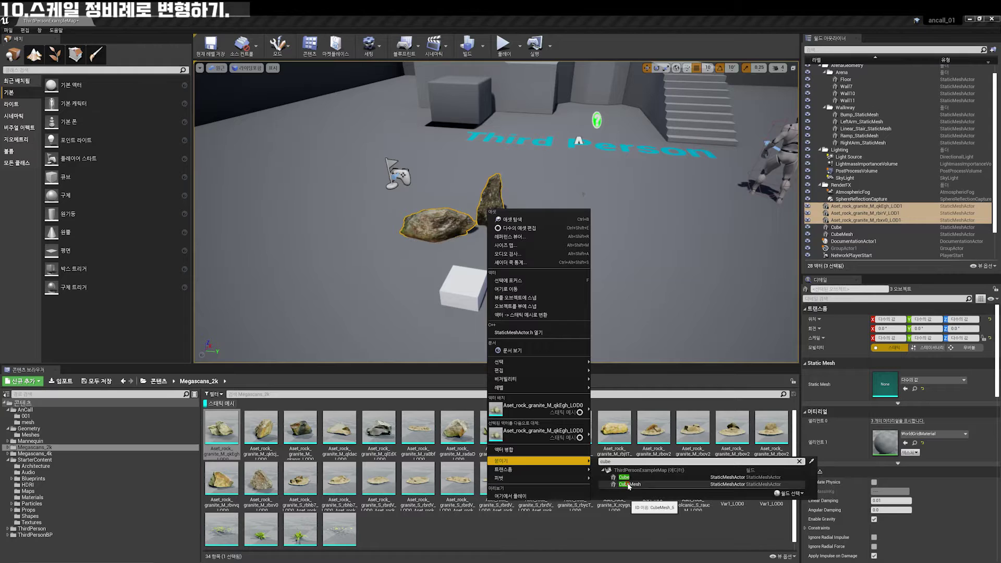
click(625, 477)
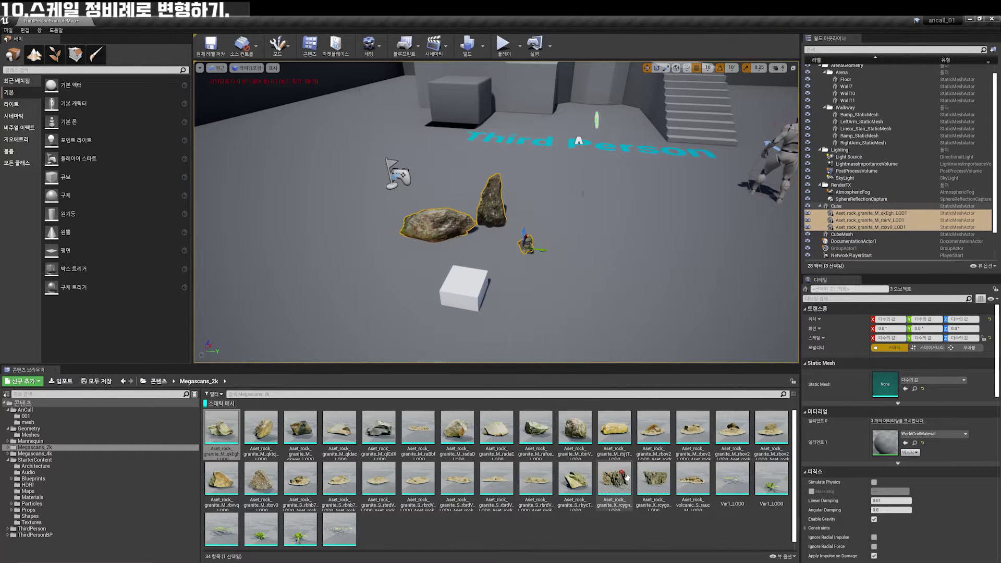
click(837, 206)
drag(488, 296, 500, 252)
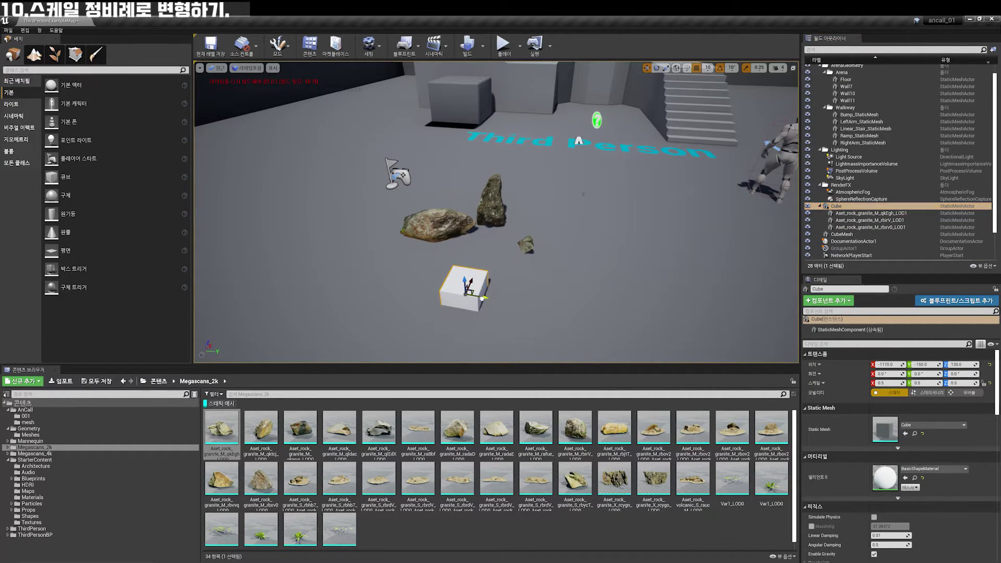
key(ctrl+z)
Rotate the Cube 60 degrees so its attached rocks turn with it.
right_drag(500, 252, 496, 241)
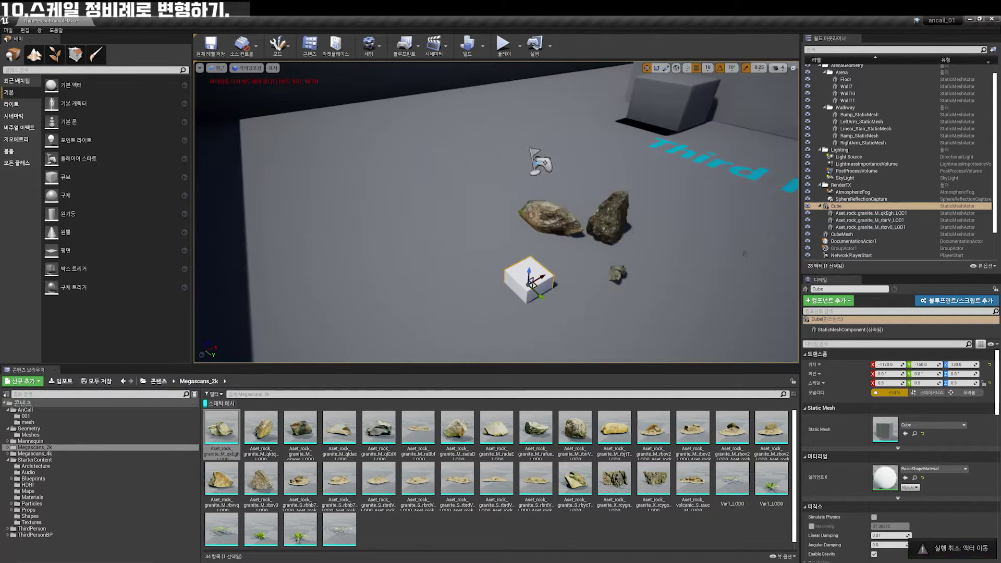
key(e)
right_drag(427, 244, 455, 148)
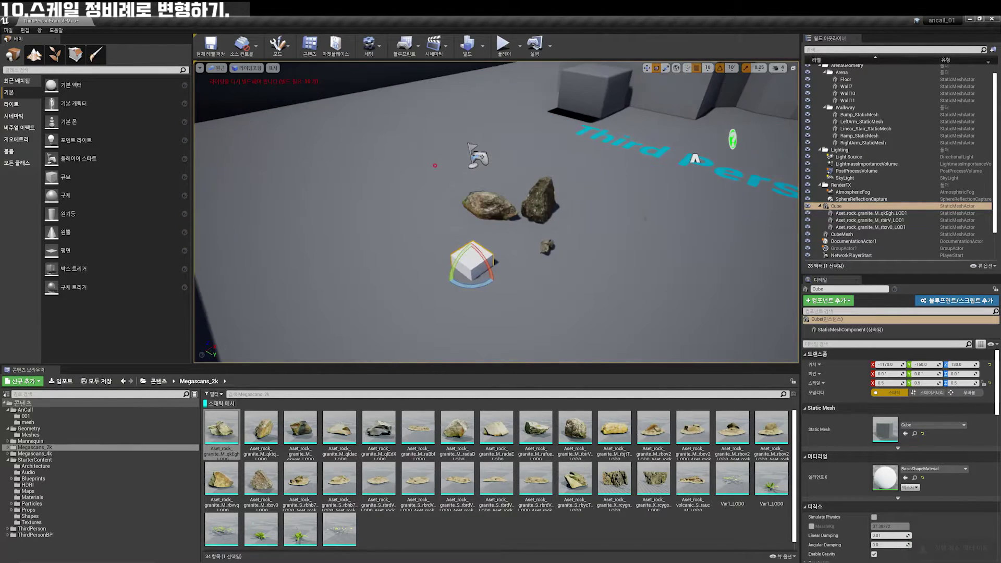
mouse_move(453, 263)
mouse_down()
mouse_move(461, 242)
mouse_move(475, 263)
mouse_up()
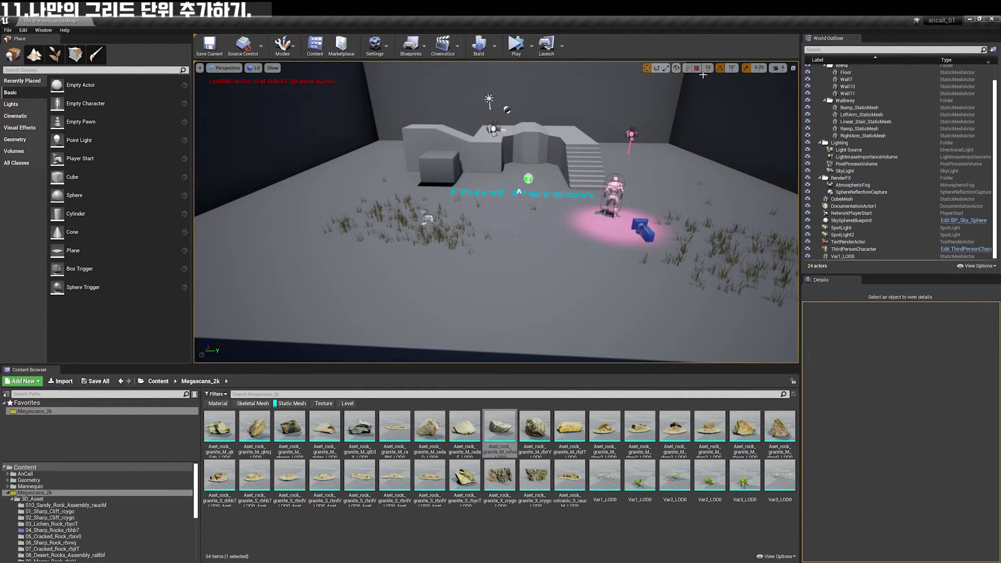
Switch the grid snap size to 5, then back to 10.
click(708, 68)
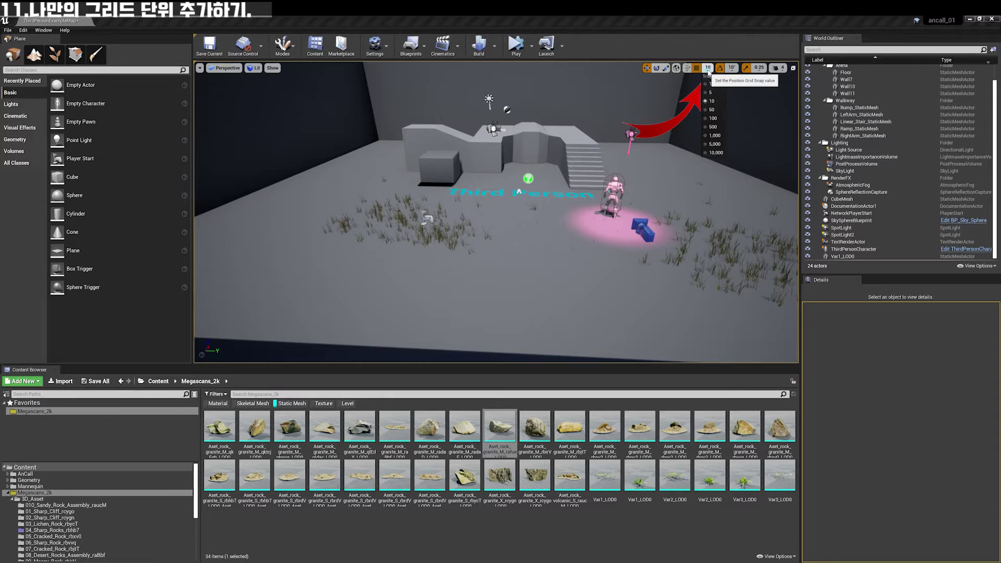
click(717, 93)
click(708, 68)
click(722, 106)
In Editor Preferences, add a 30 entry to Decimal Grid Sizes, move it to position 3, then delete it.
click(23, 30)
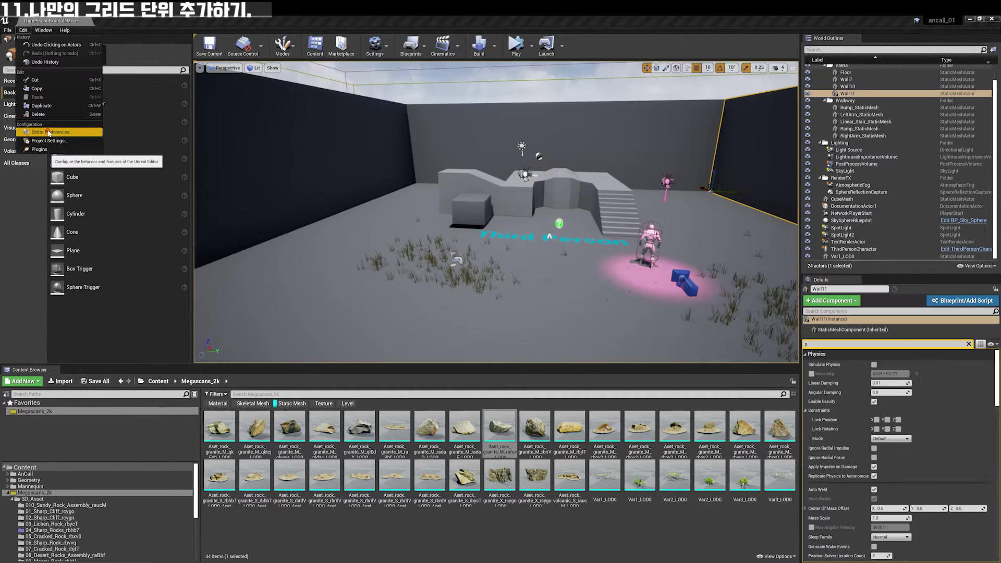
click(49, 157)
click(327, 150)
text(grid)
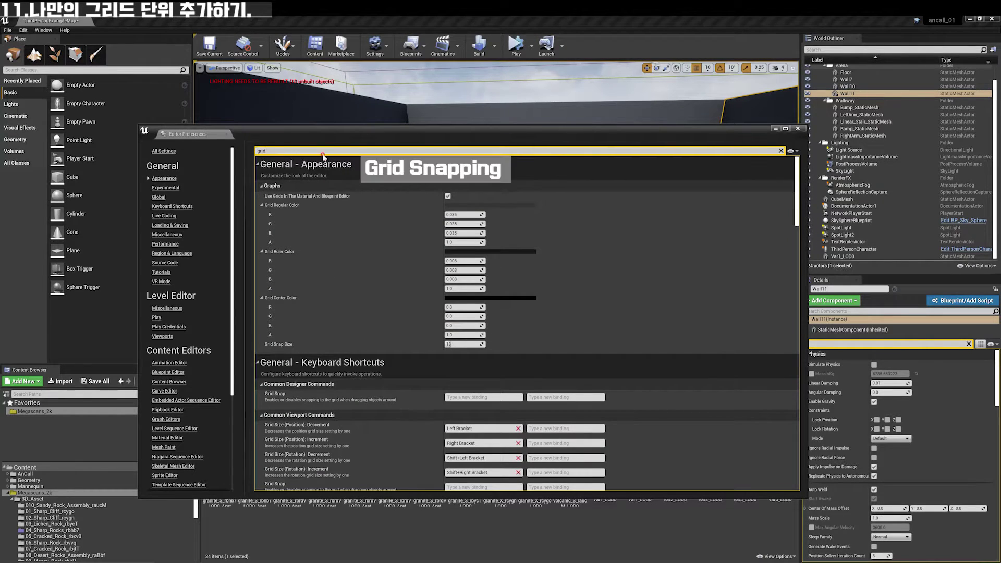
text( snap)
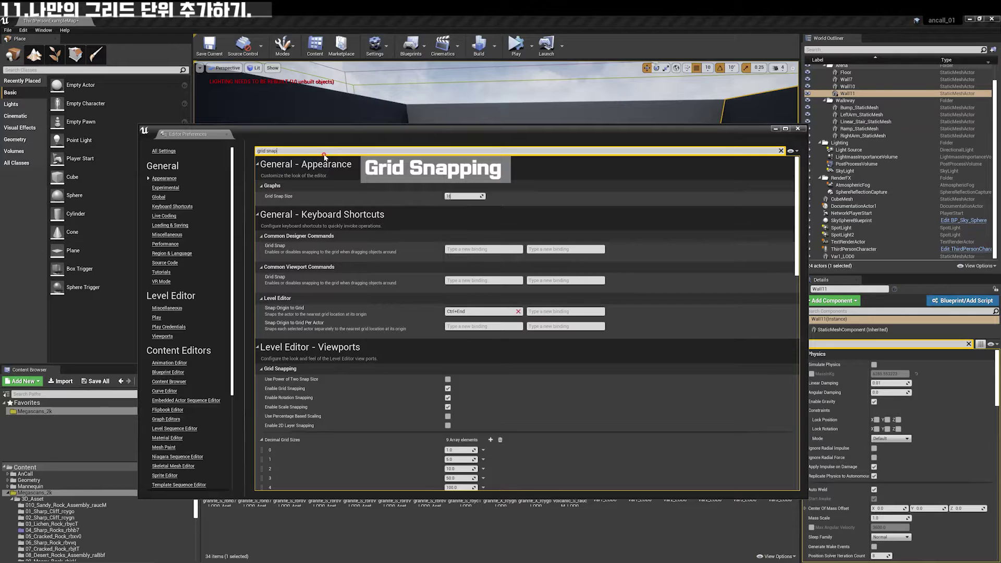
text(ping)
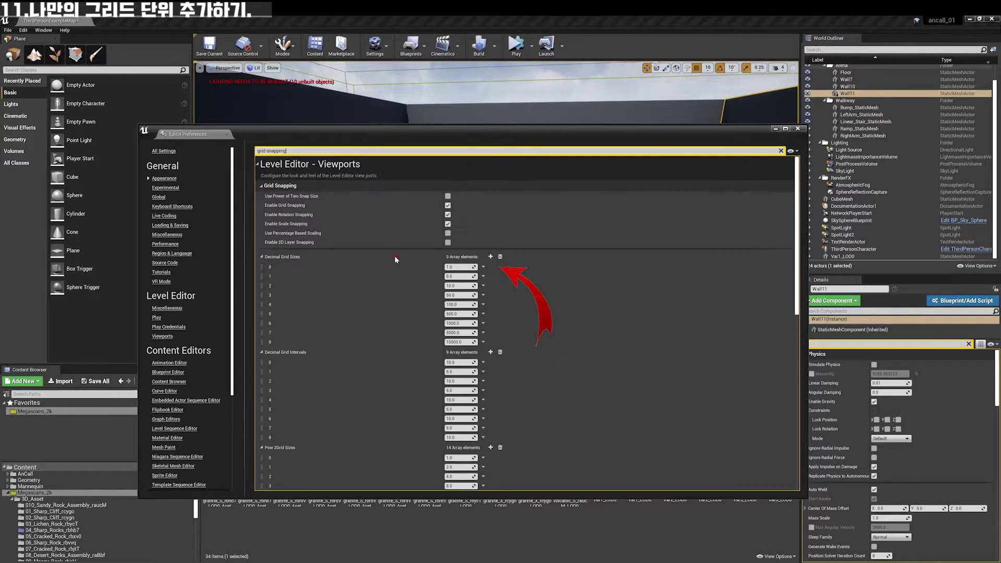
scroll(452, 166, down, 1)
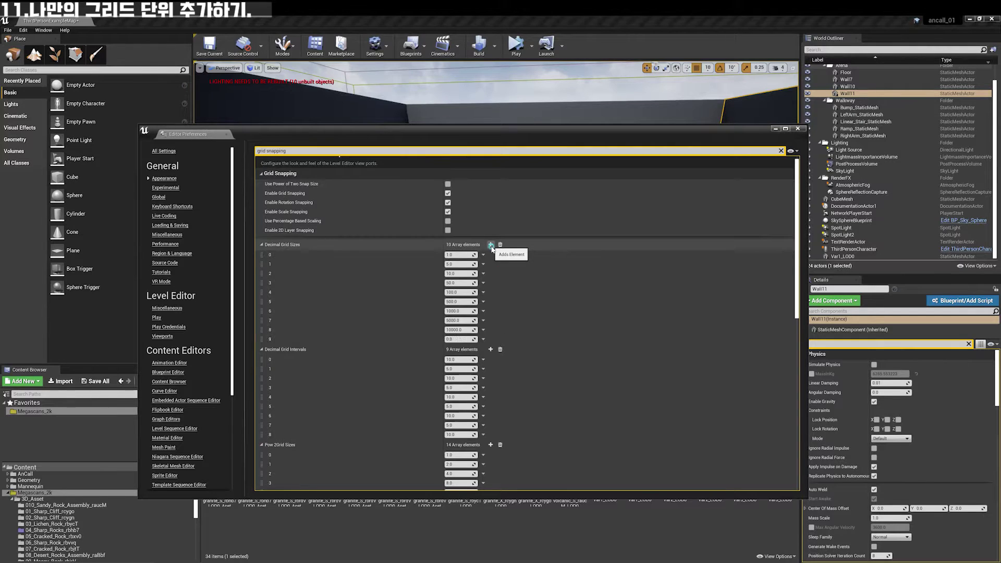
click(491, 245)
click(456, 339)
text(30)
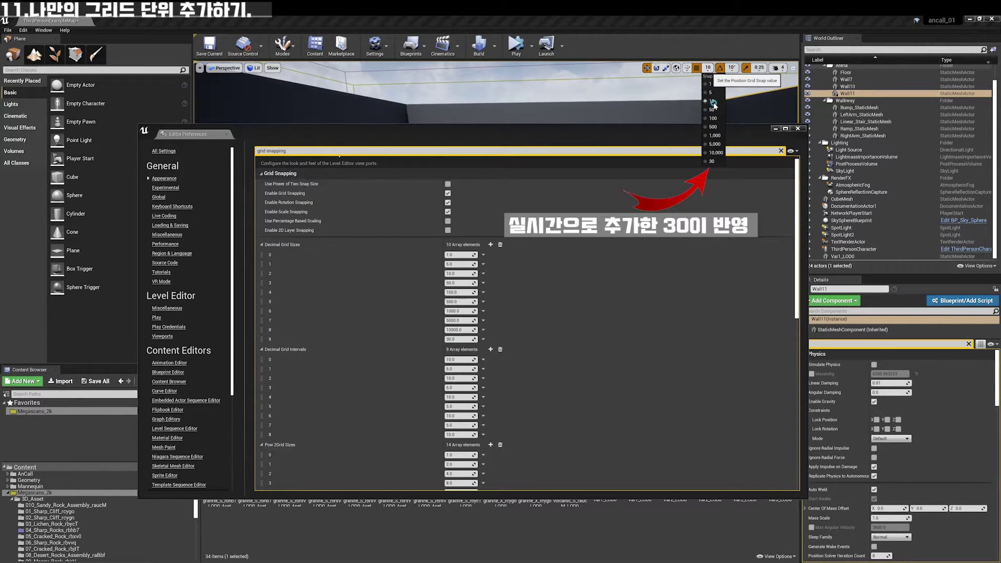
drag(263, 339, 266, 276)
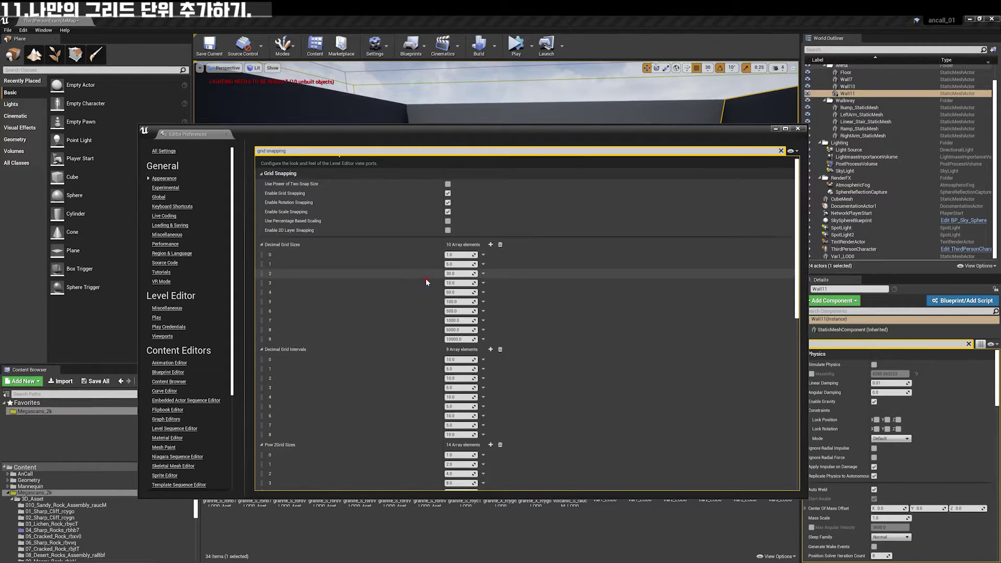
click(483, 283)
click(497, 299)
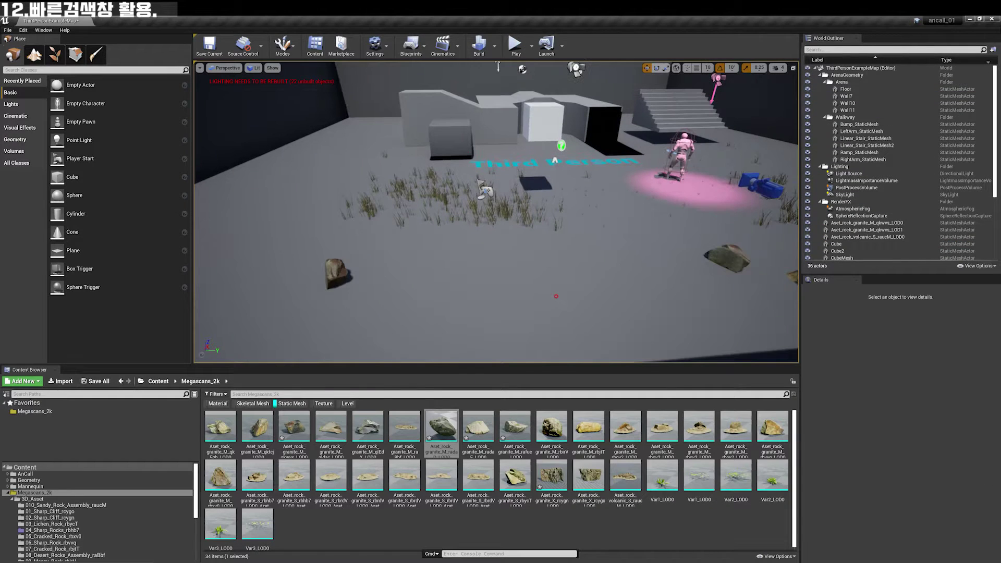
Use the Ctrl+P quick search with the Static Mesh filter to place a granite rock, then paste copies.
key(ctrl+p)
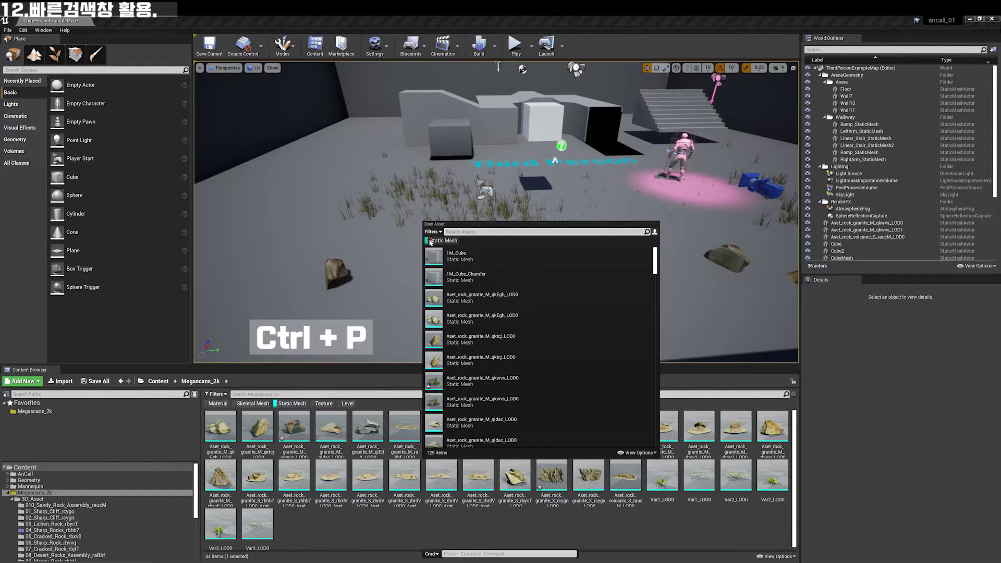
click(433, 232)
click(427, 318)
click(436, 235)
click(436, 235)
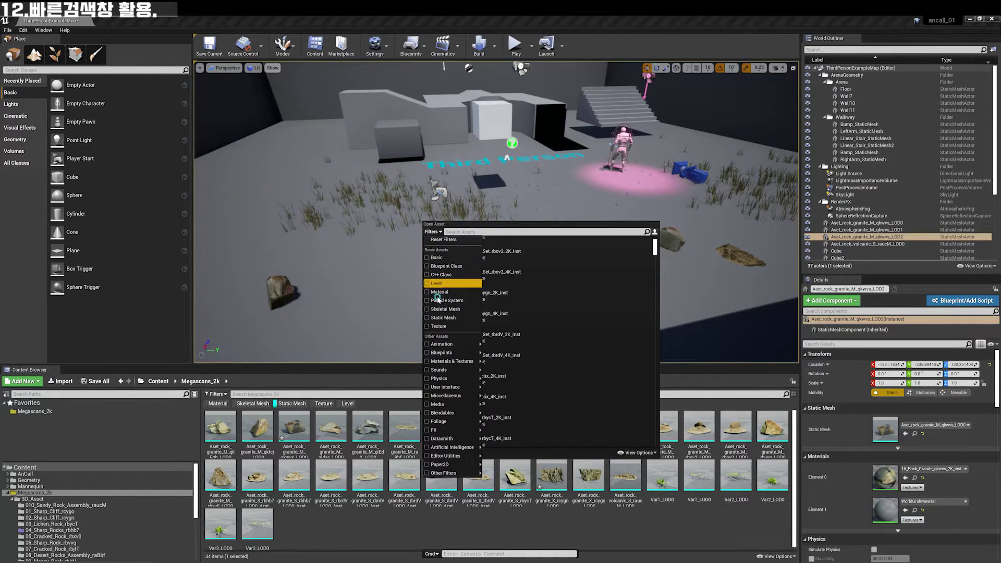
click(428, 316)
drag(437, 380, 503, 297)
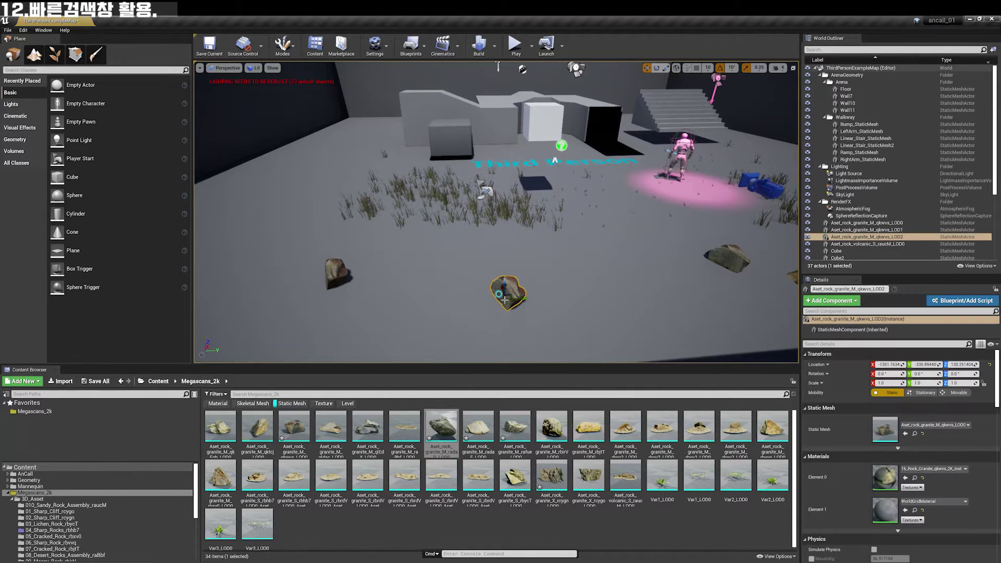
key(ctrl+v)
key(ctrl+v)
key(ctrl+v)
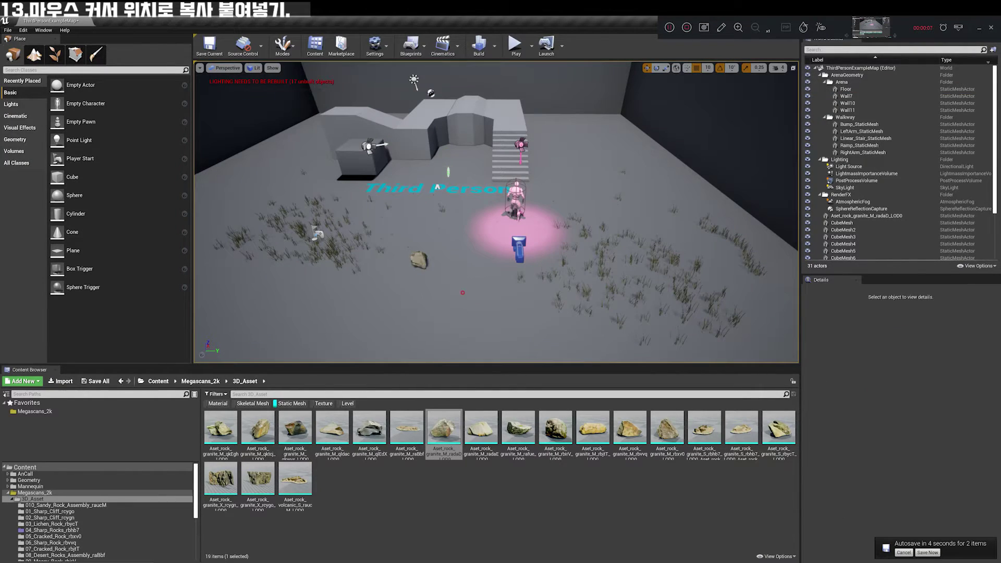
Assign Ctrl+Shift+V as the Paste Here shortcut in Editor Preferences.
click(23, 29)
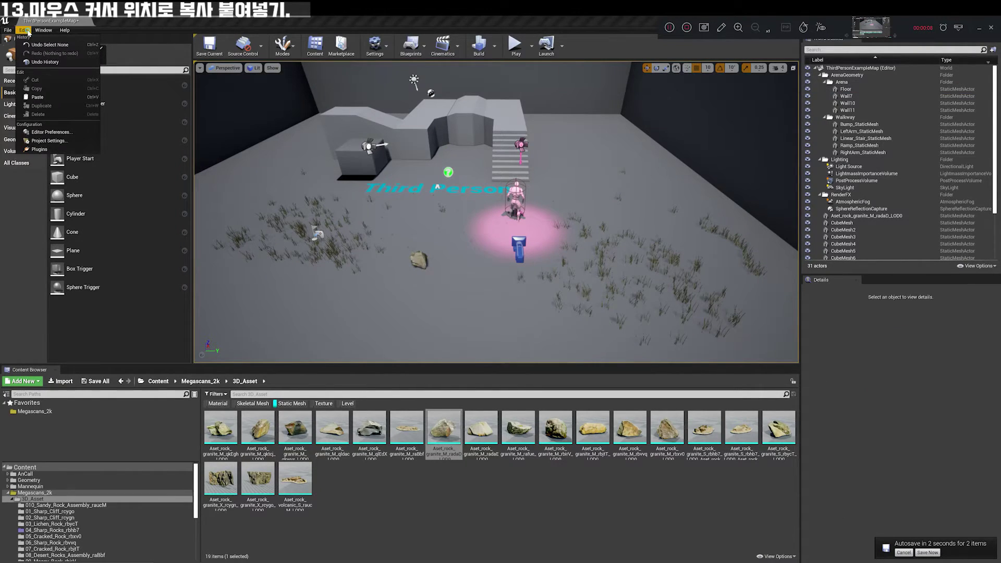
click(34, 132)
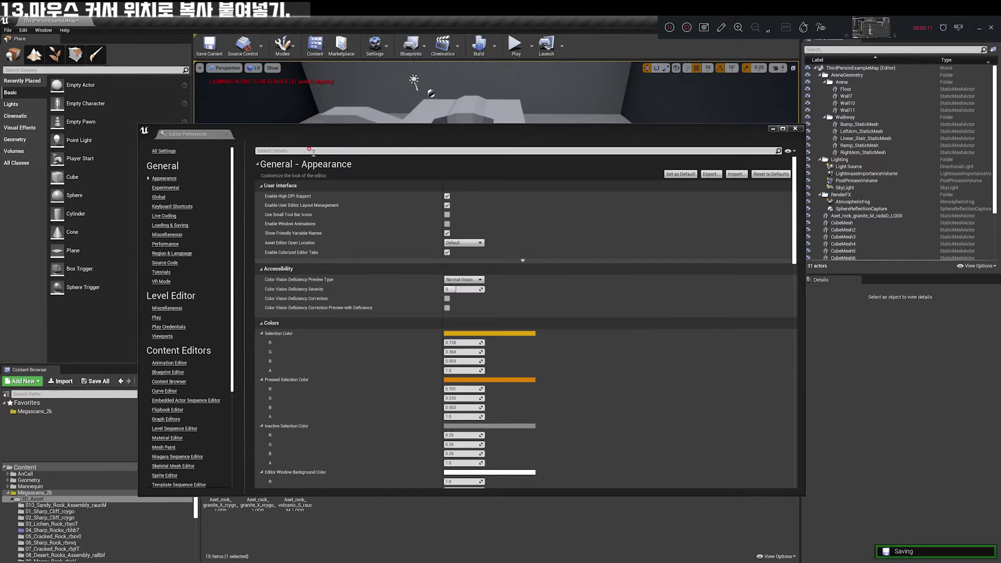
click(311, 150)
text(here)
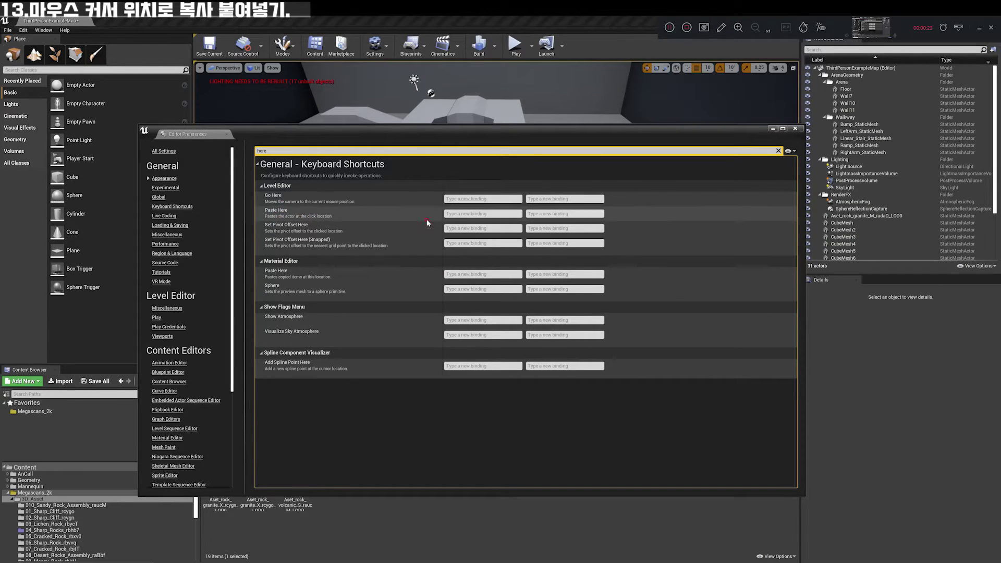
click(469, 215)
key(ctrl+shift+v)
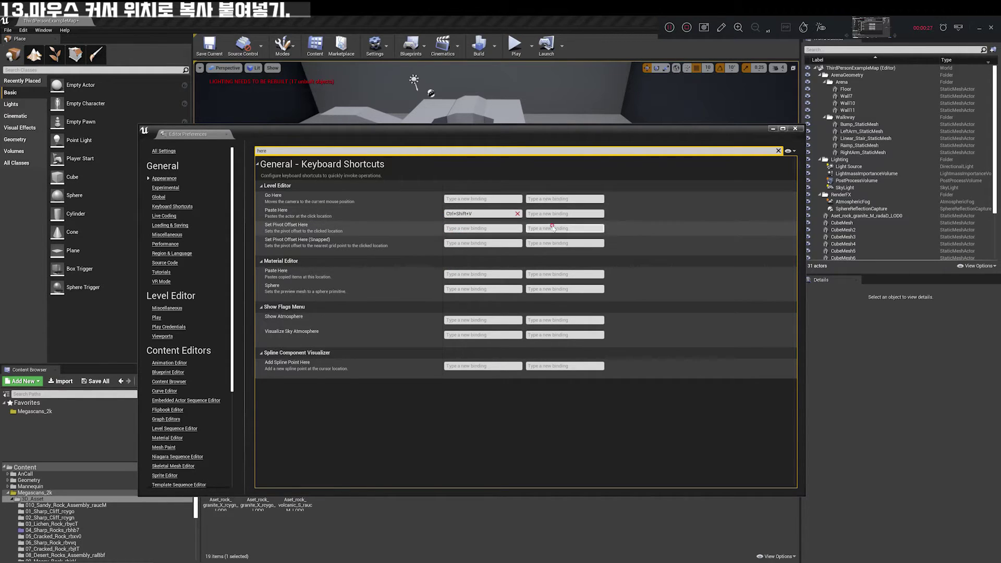
click(801, 128)
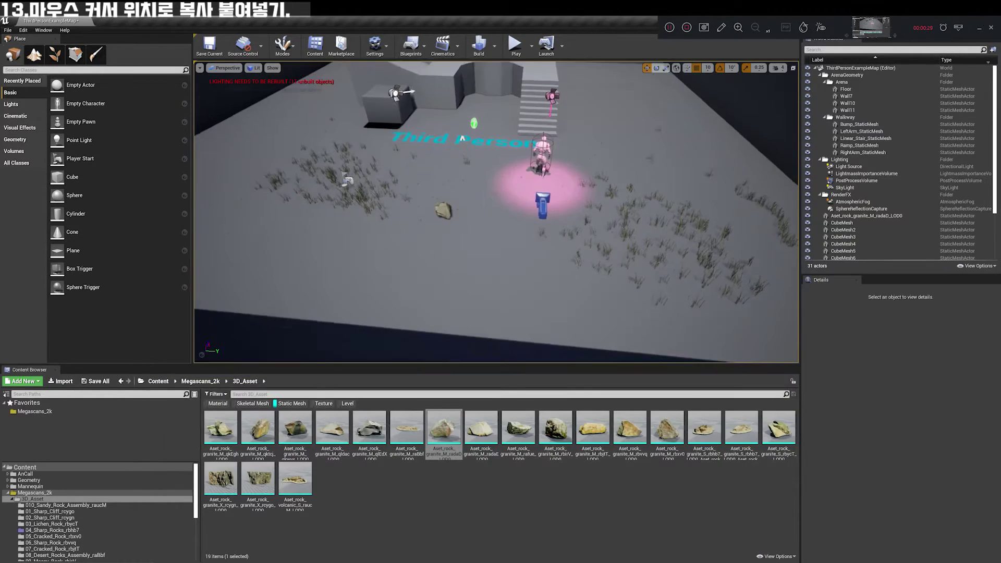
Select the granite rock and paste copies at three chosen floor spots.
drag(520, 277, 537, 245)
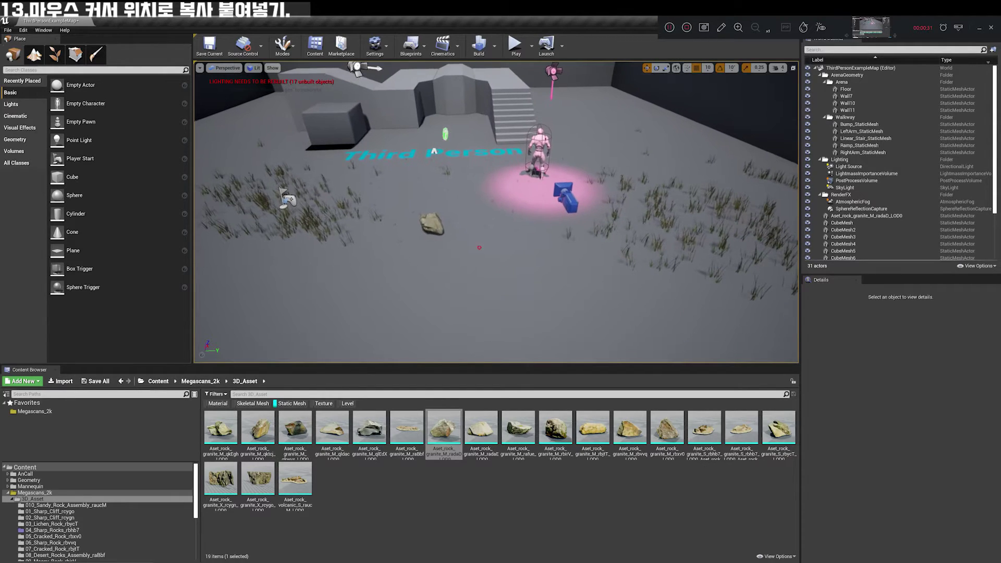
click(431, 223)
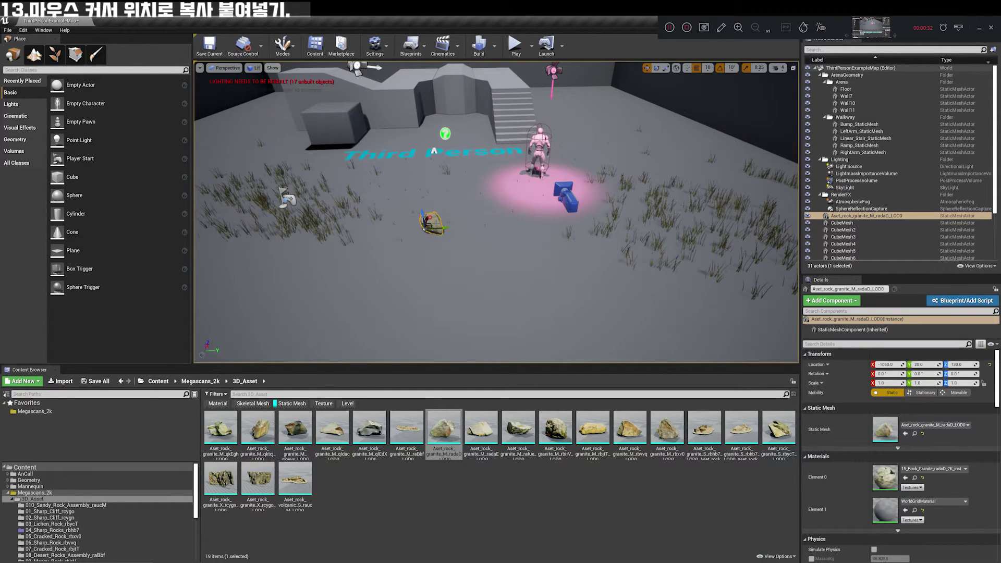
click(531, 282)
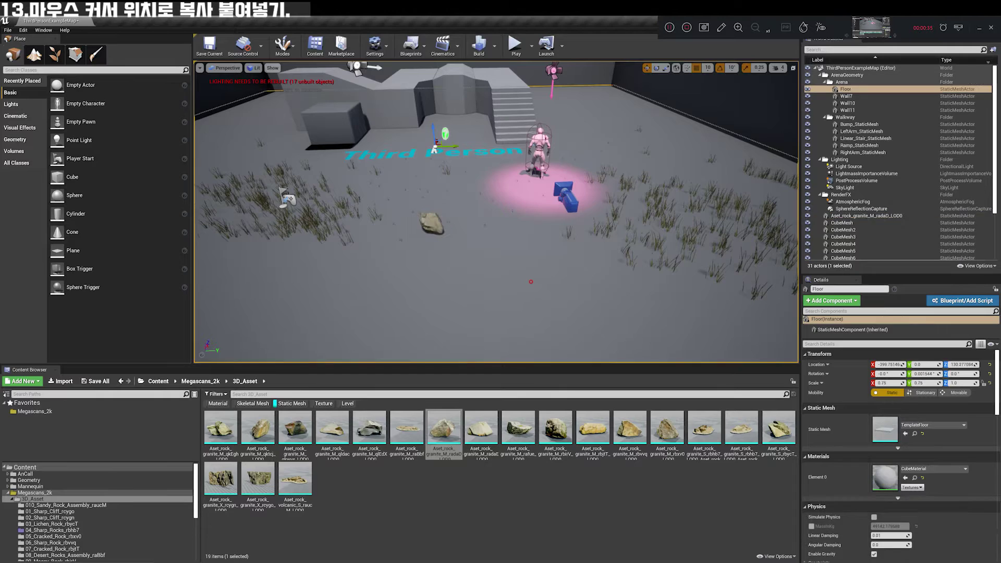
key(ctrl+v)
click(606, 149)
key(ctrl+v)
click(522, 198)
key(ctrl+v)
key(ctrl+v)
key(ctrl+v)
key(ctrl+v)
key(ctrl+v)
key(ctrl+v)
key(ctrl+v)
key(ctrl+v)
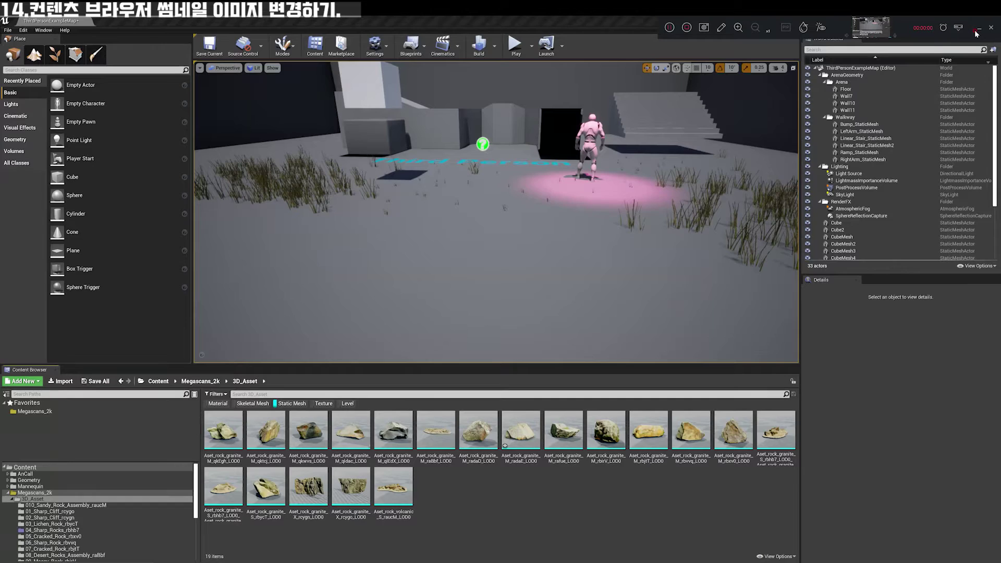
Shrink the asset thumbnails with the Thumbnail Scale slider.
click(624, 205)
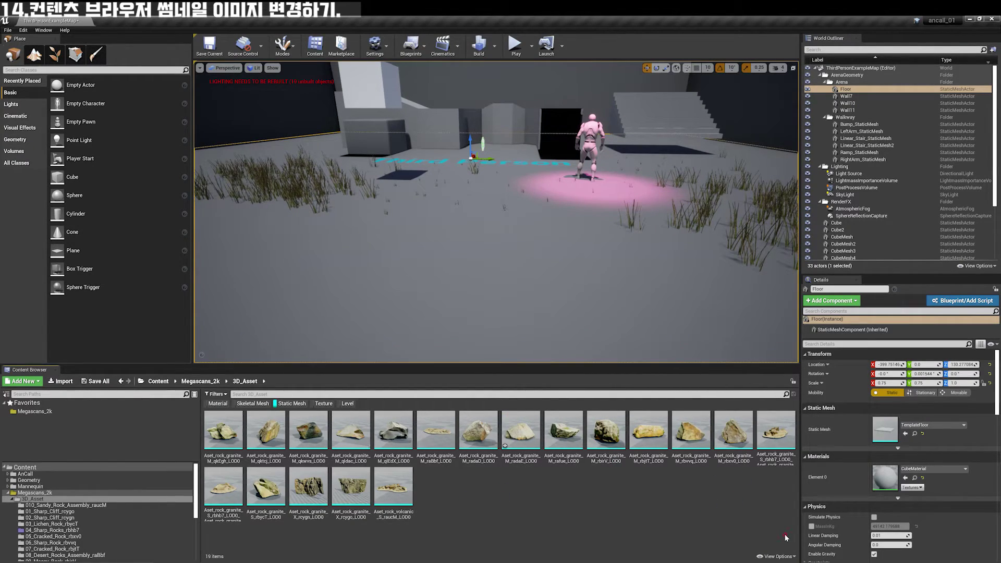
click(777, 556)
drag(776, 530, 776, 530)
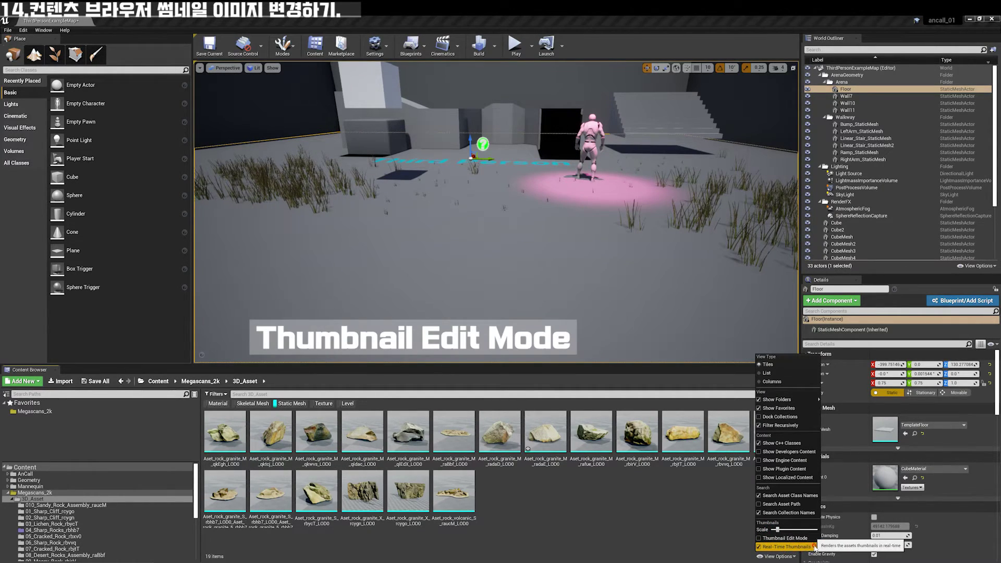
In Thumbnail Edit Mode, rotate the radaD and rafue rock thumbnails to new angles.
click(773, 539)
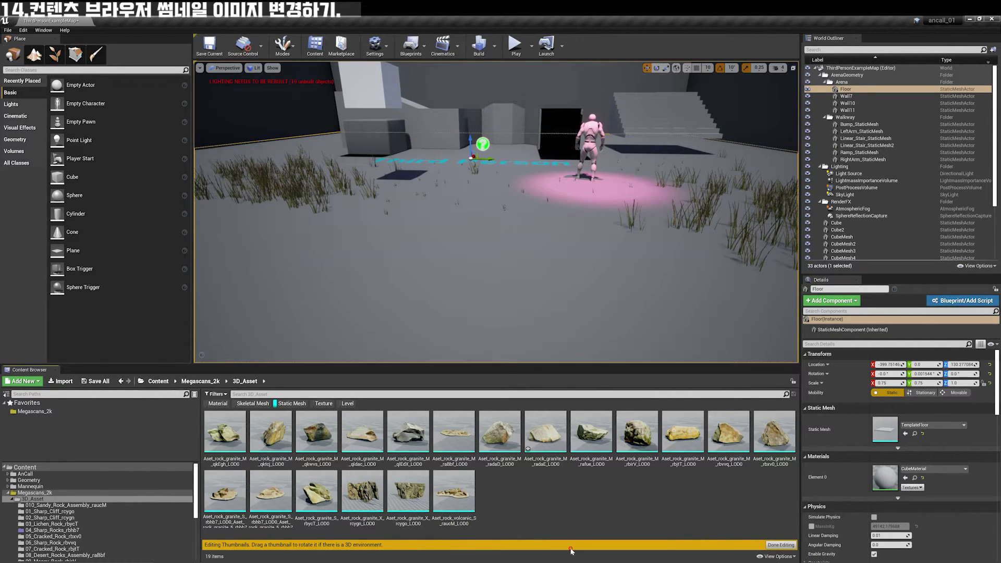
drag(498, 438, 512, 417)
mouse_move(591, 433)
mouse_down()
mouse_move(607, 419)
mouse_move(599, 425)
mouse_up()
drag(500, 438, 513, 416)
scroll(513, 416, up, 5)
scroll(514, 416, up, 5)
scroll(513, 416, down, 10)
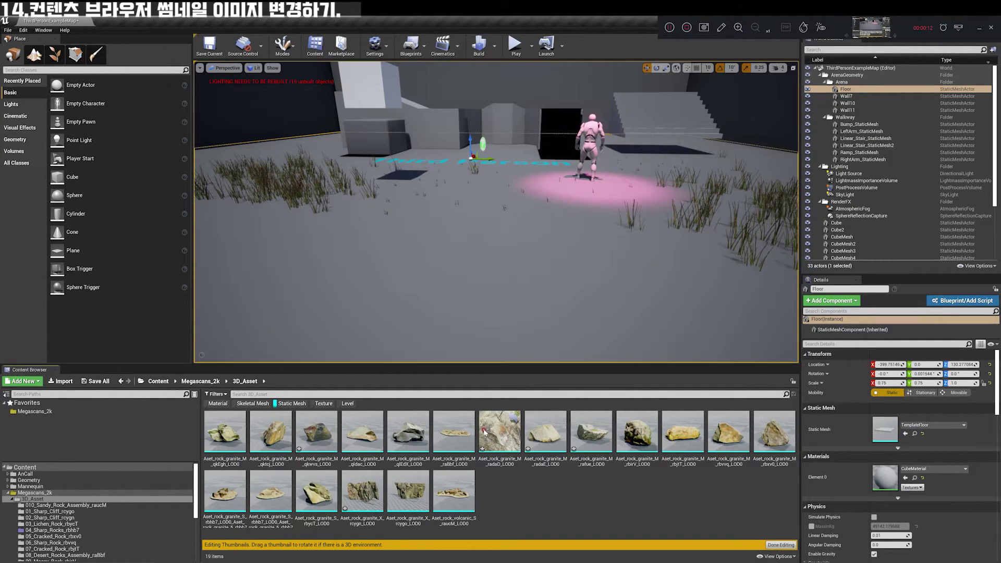
click(773, 546)
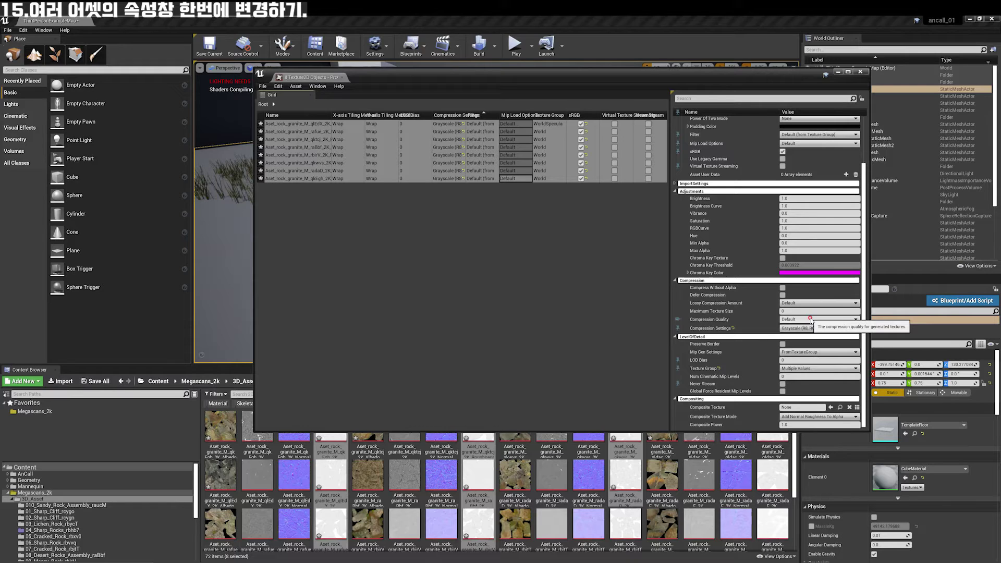
Close the texture property grid and select the granite roughness textures.
click(860, 71)
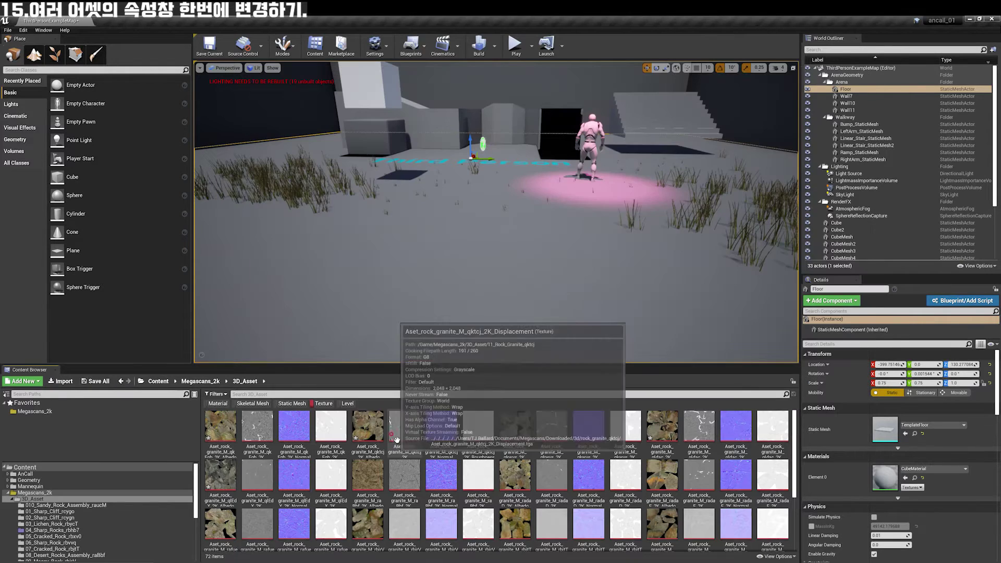
click(326, 428)
ctrl+click(326, 477)
ctrl+click(330, 523)
ctrl+click(478, 427)
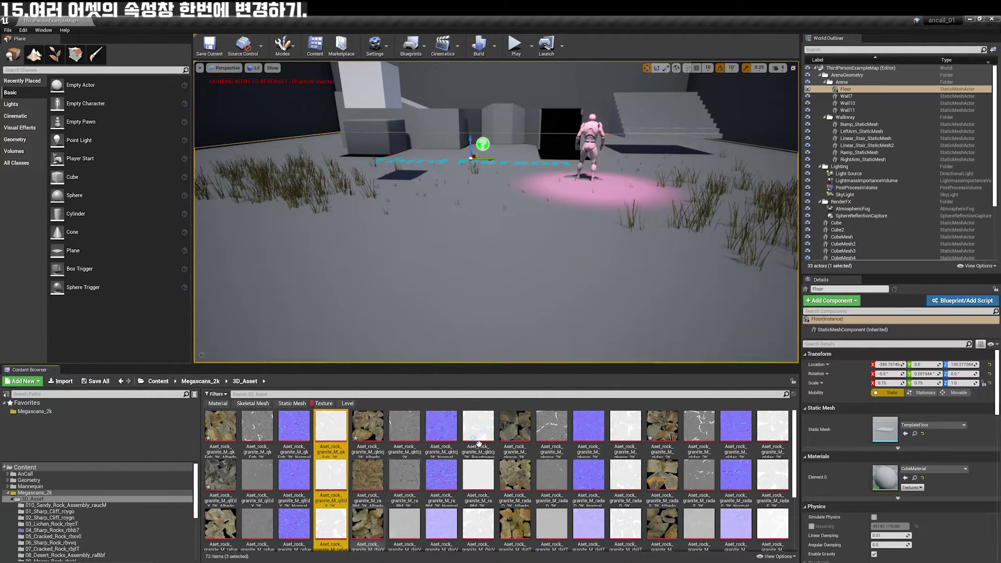
ctrl+click(478, 475)
ctrl+click(478, 523)
ctrl+click(626, 427)
Open Bulk Edit via Property Matrix for the eight textures and tick sRGB for all.
right_click(627, 479)
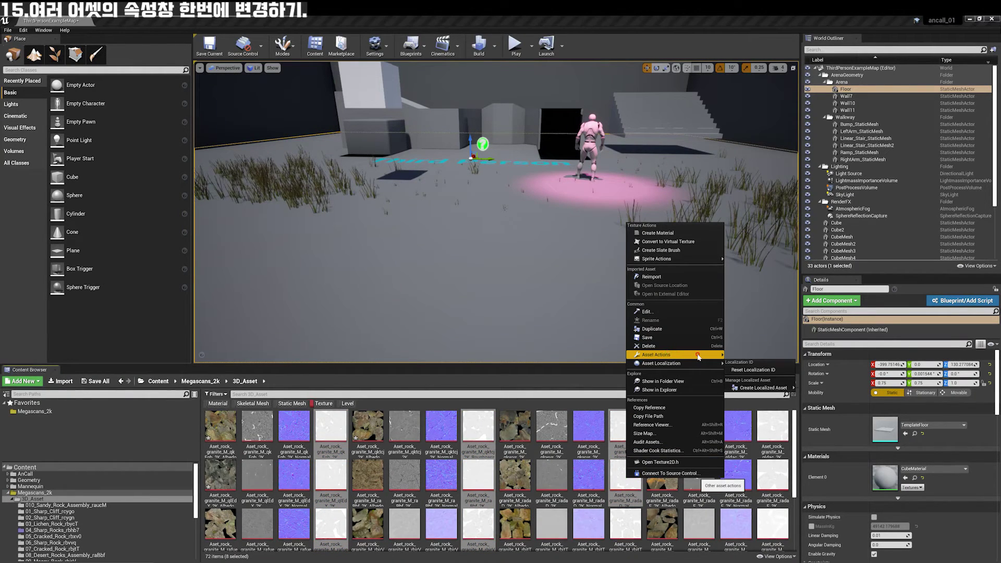
mouse_move(693, 355)
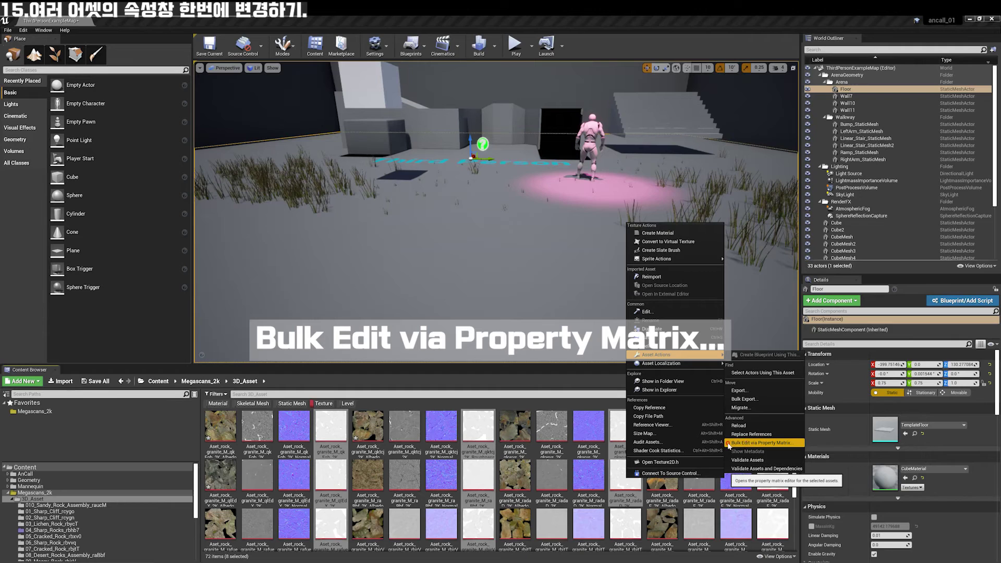
click(774, 443)
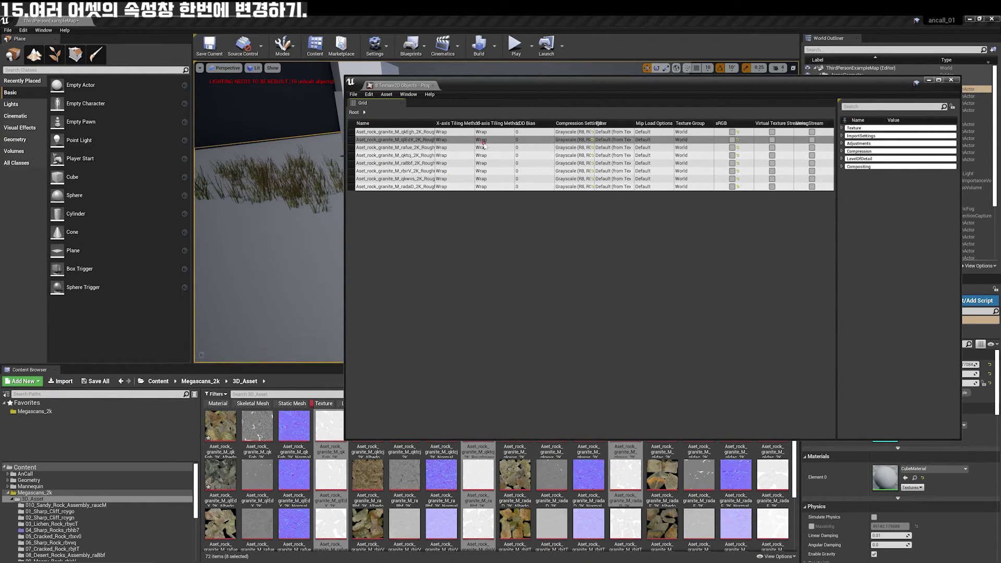
click(601, 124)
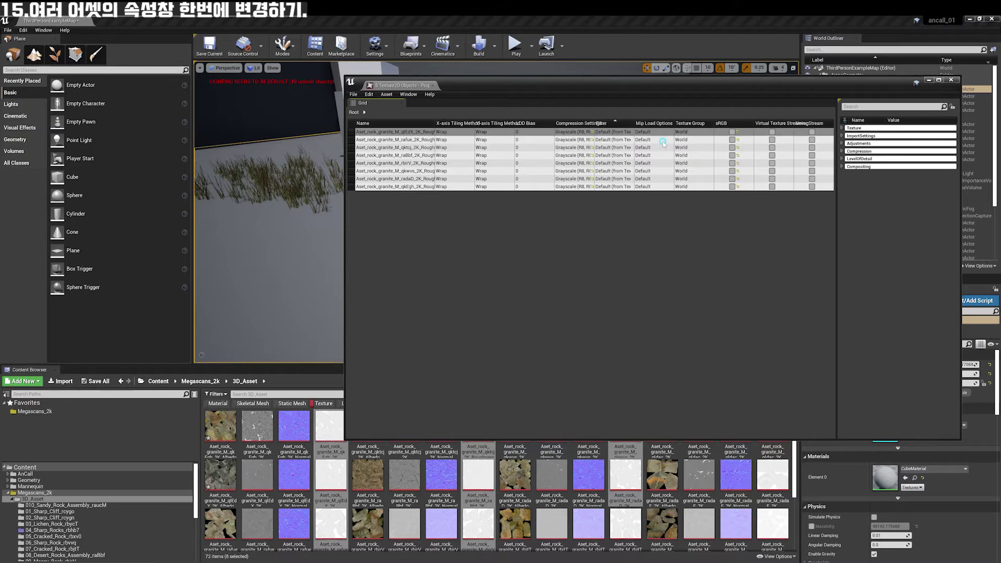
click(842, 128)
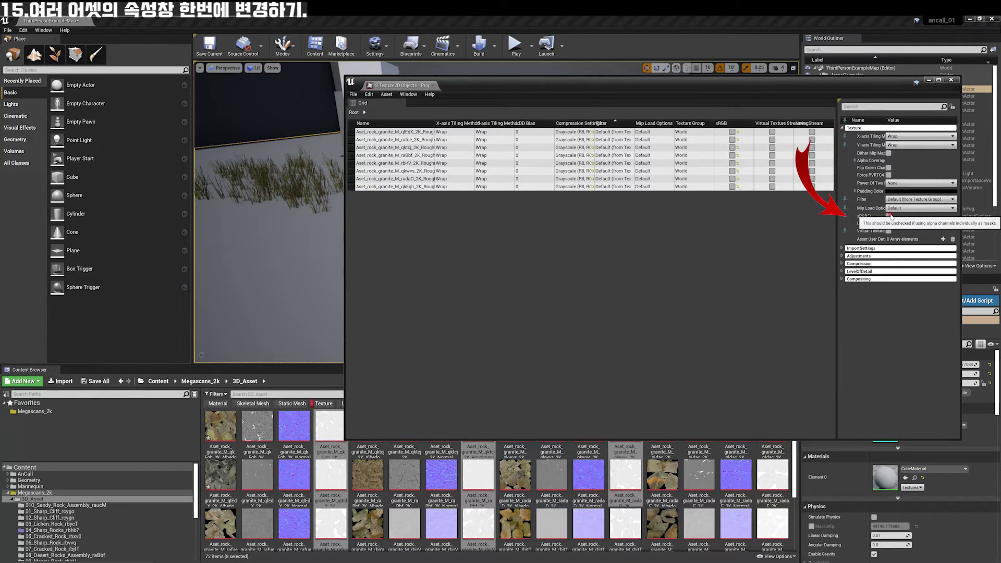
click(889, 216)
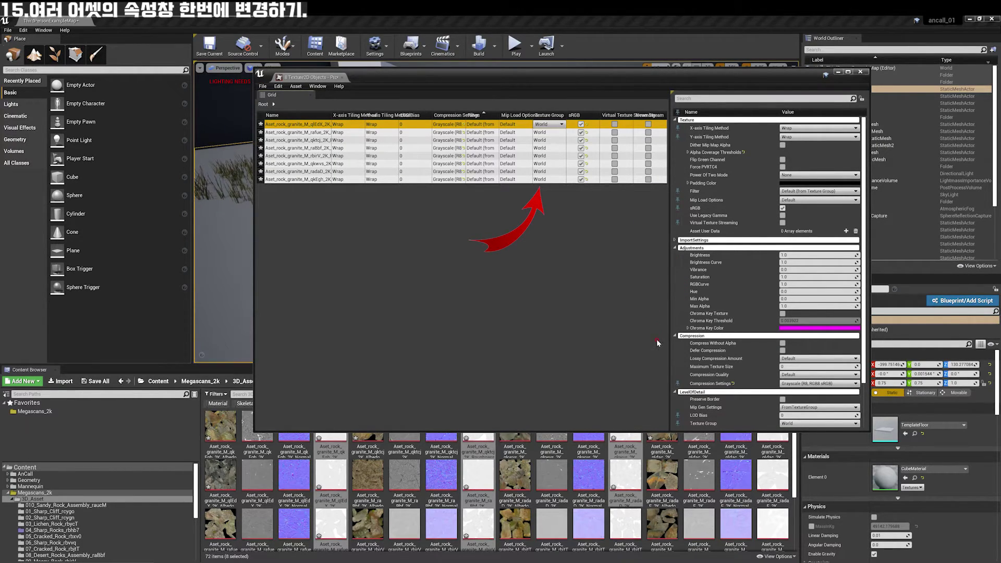
Set the first texture's Texture Group to WorldSpecular.
scroll(718, 357, down, 3)
scroll(833, 352, down, 1)
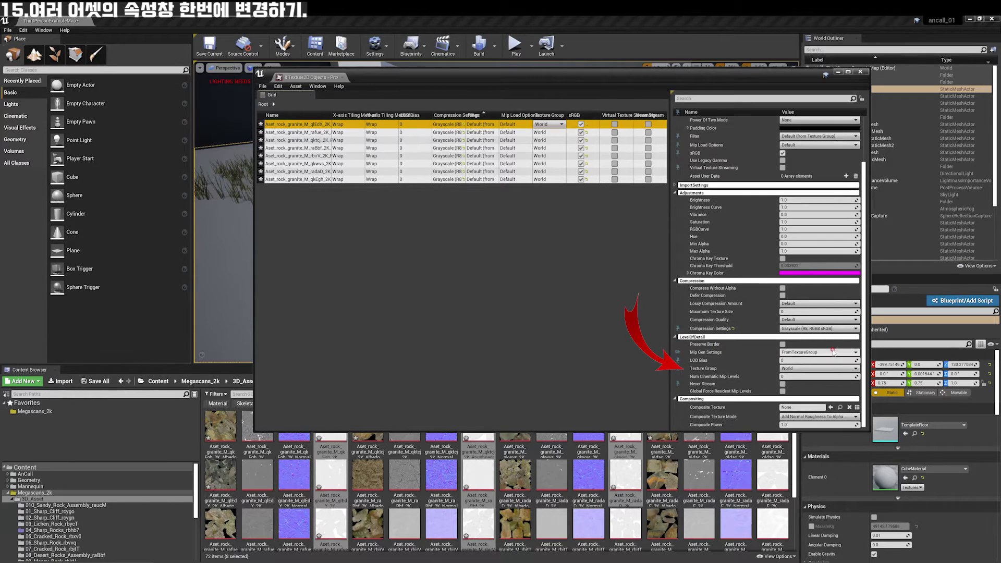
click(789, 368)
click(792, 386)
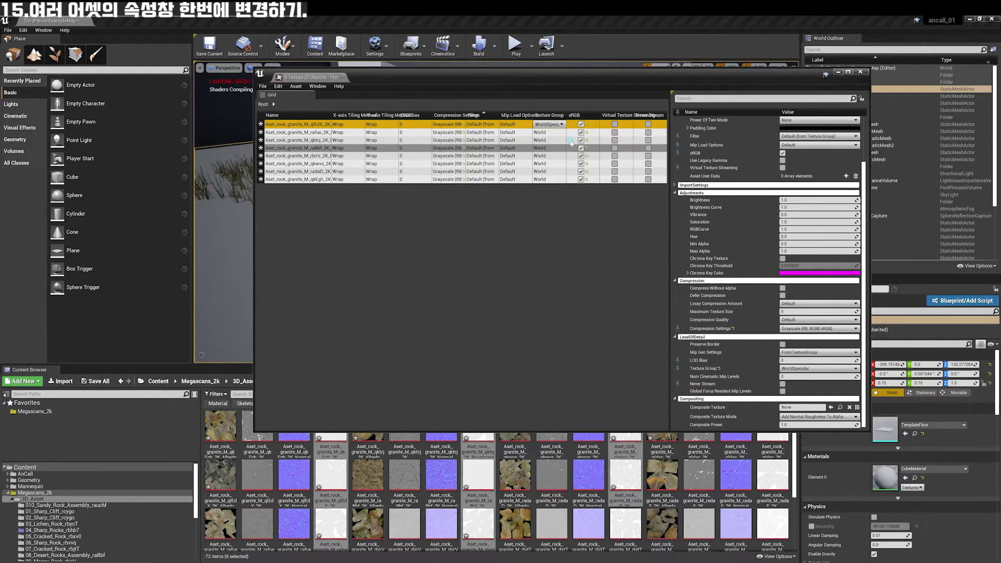
Select all eight texture rows and apply the WorldSpecular Texture Group to them.
click(508, 178)
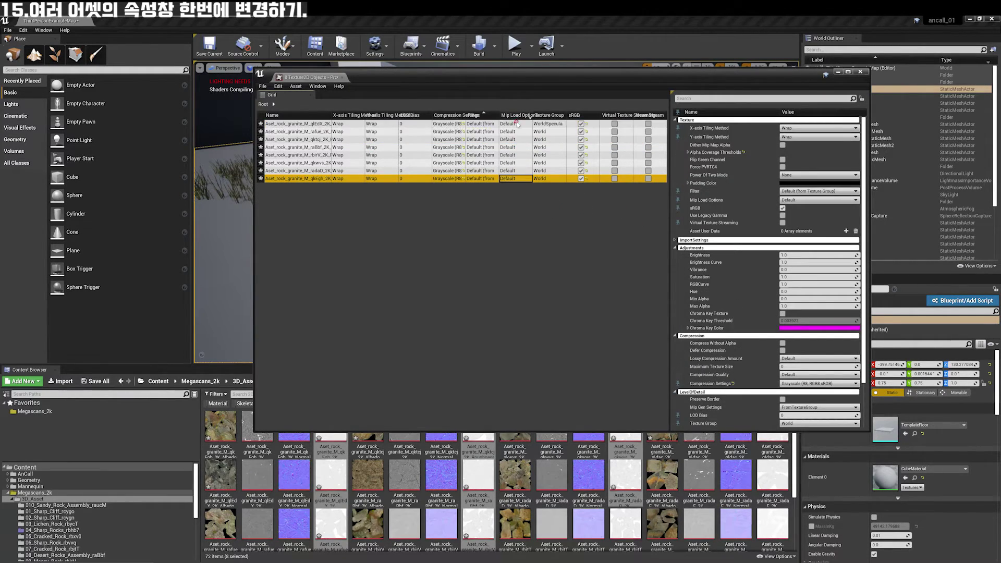
shift+click(515, 124)
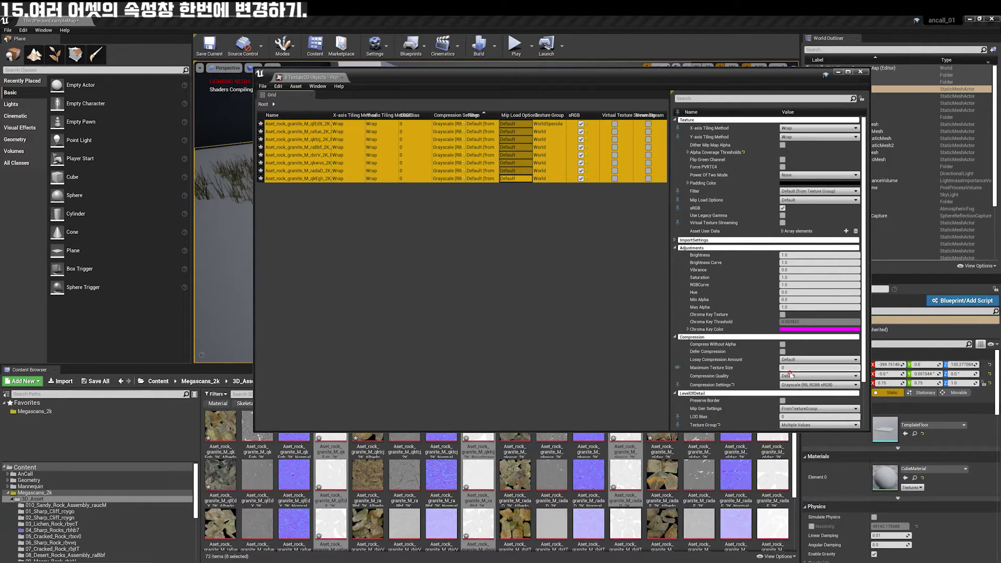
scroll(803, 372, down, 3)
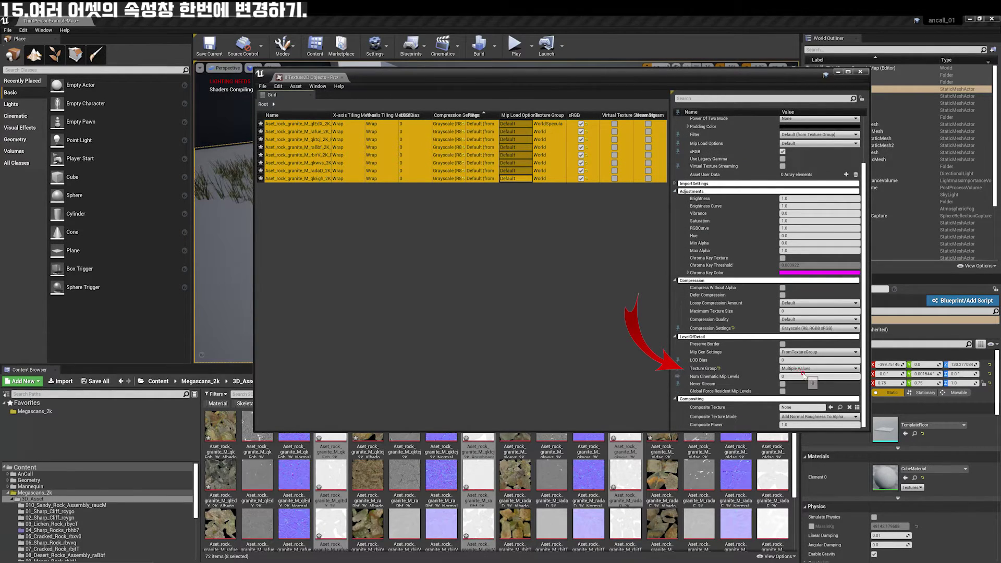
scroll(803, 375, up, 1)
click(790, 388)
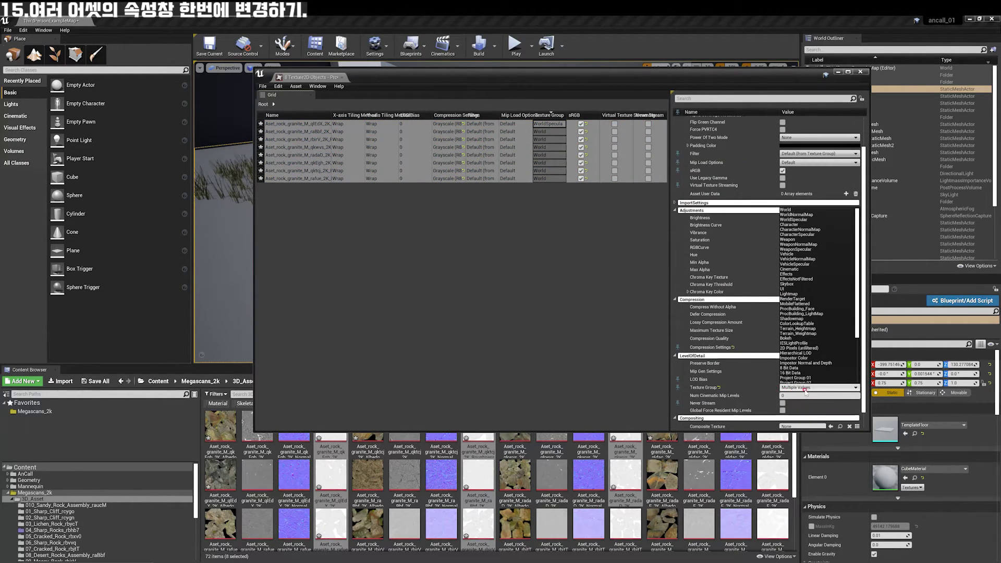
click(785, 219)
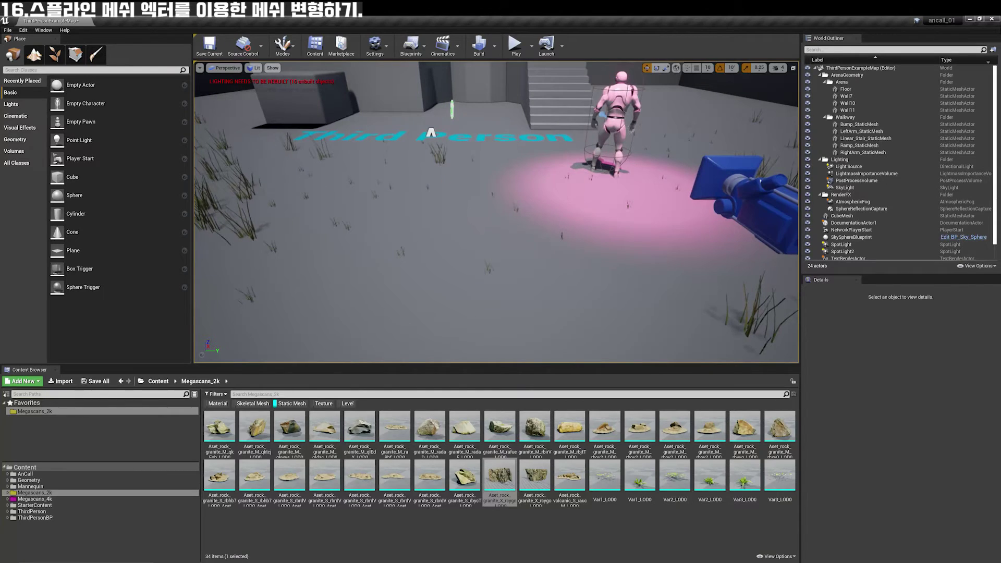
Place a spline mesh actor found by searching 'spl' and assign the granite rock as its mesh.
click(469, 234)
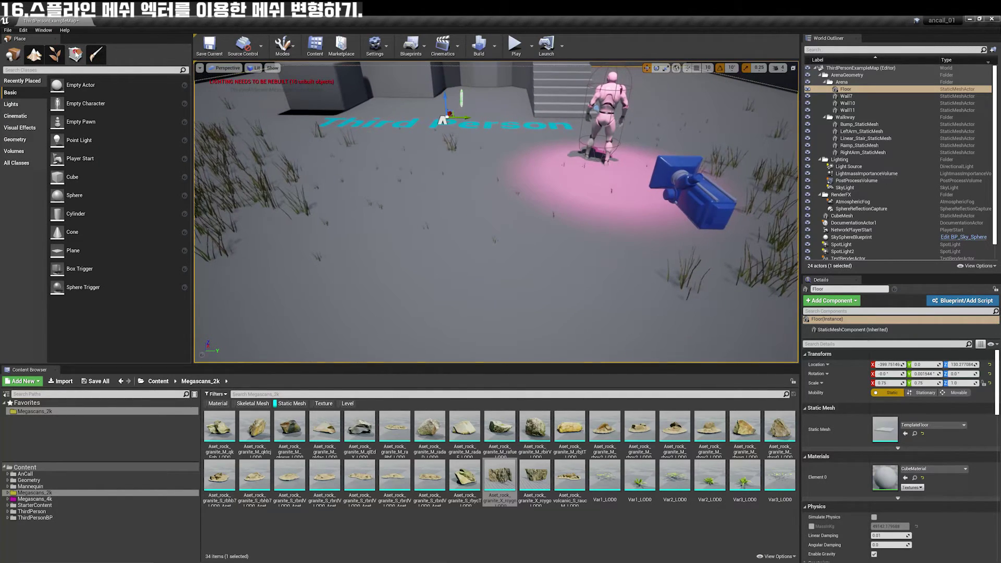
click(79, 70)
text(spl)
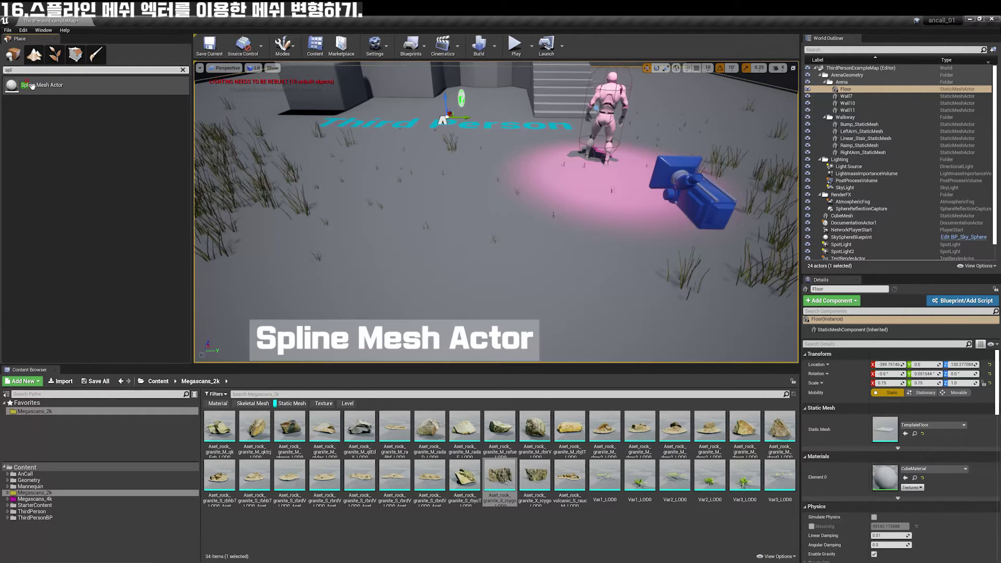
drag(42, 85, 463, 273)
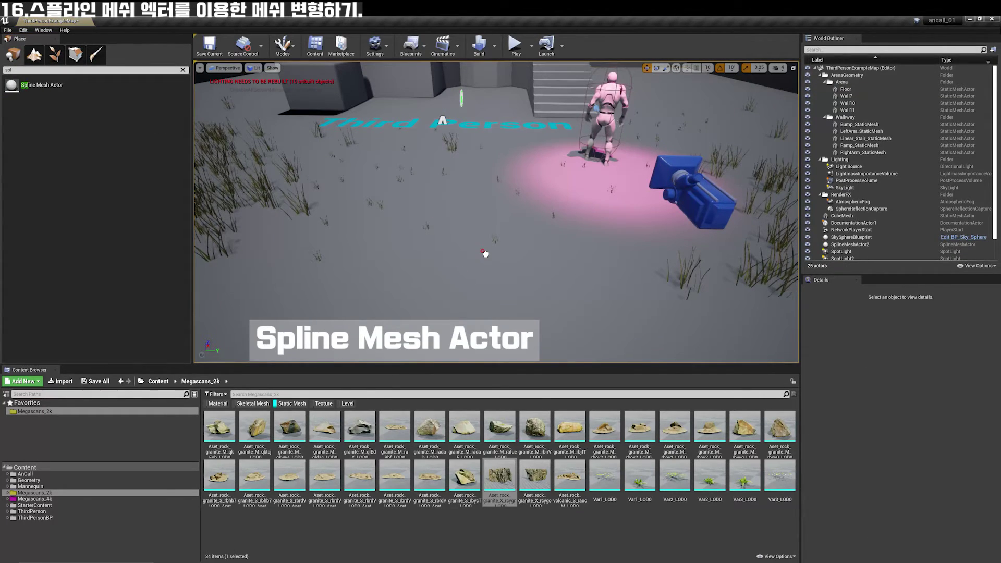
right_drag(484, 253, 552, 219)
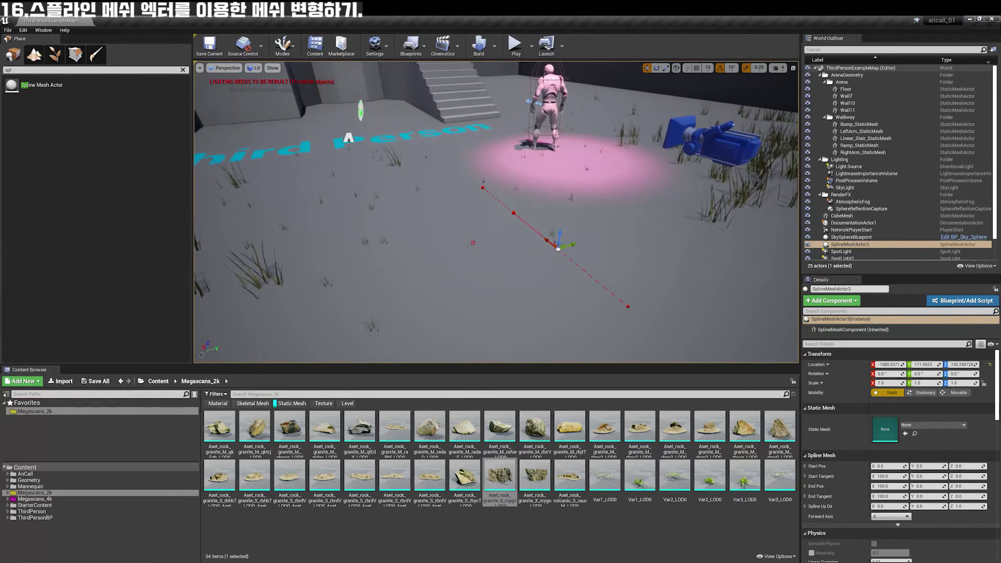
click(541, 429)
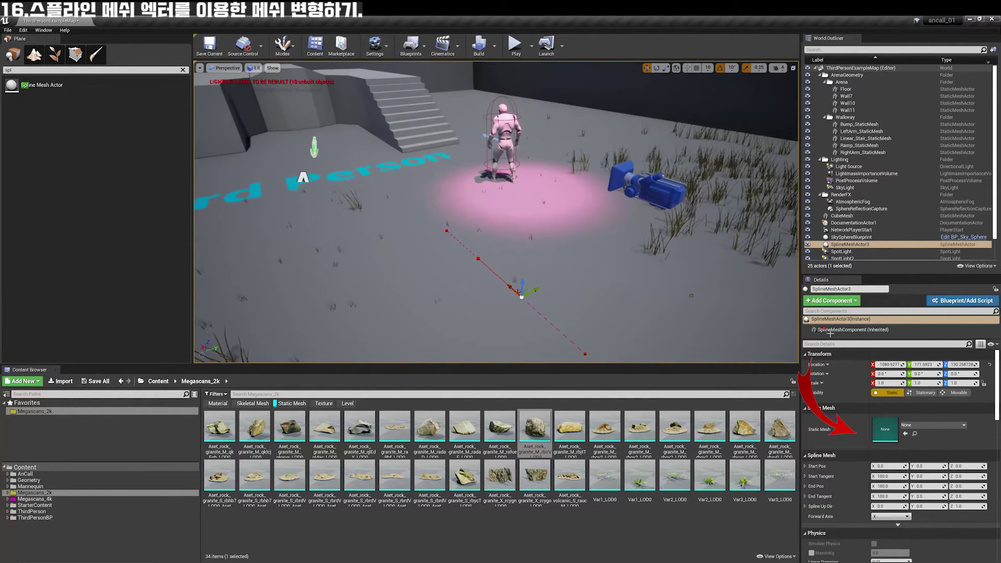
click(905, 433)
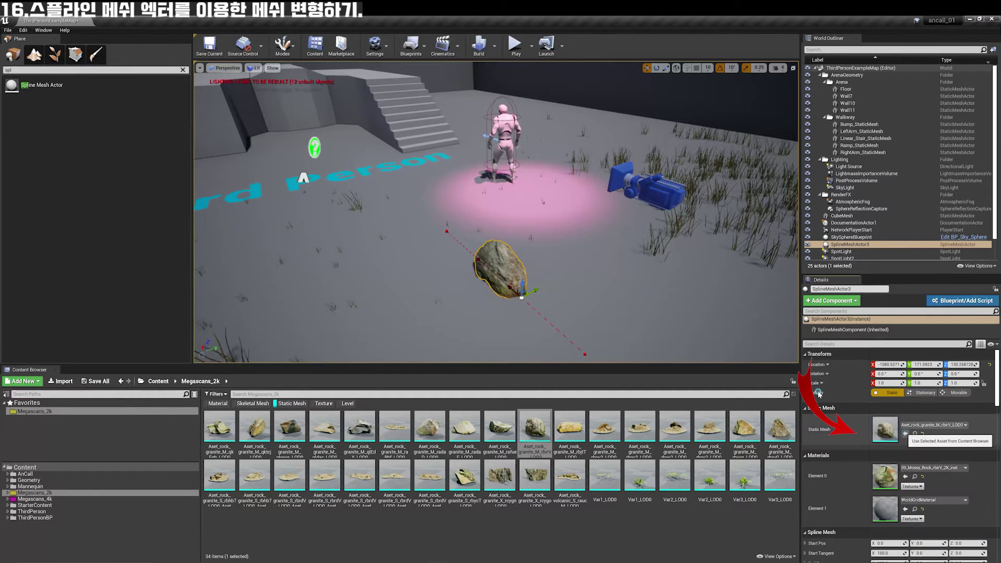
Drag the spline's handles to stretch and flatten the rock.
right_drag(522, 209, 522, 198)
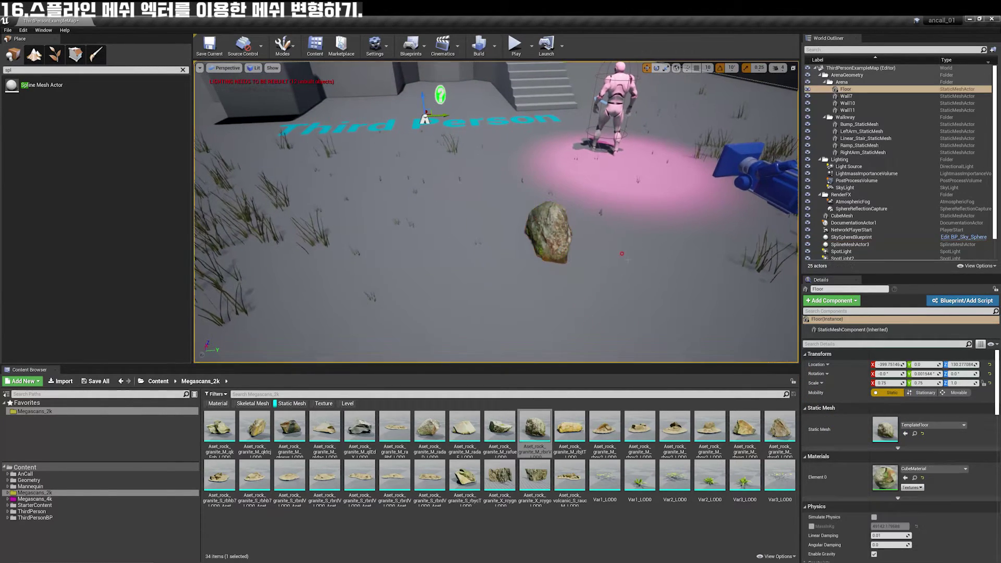
mouse_move(615, 284)
mouse_down()
mouse_move(670, 252)
mouse_move(557, 305)
mouse_up()
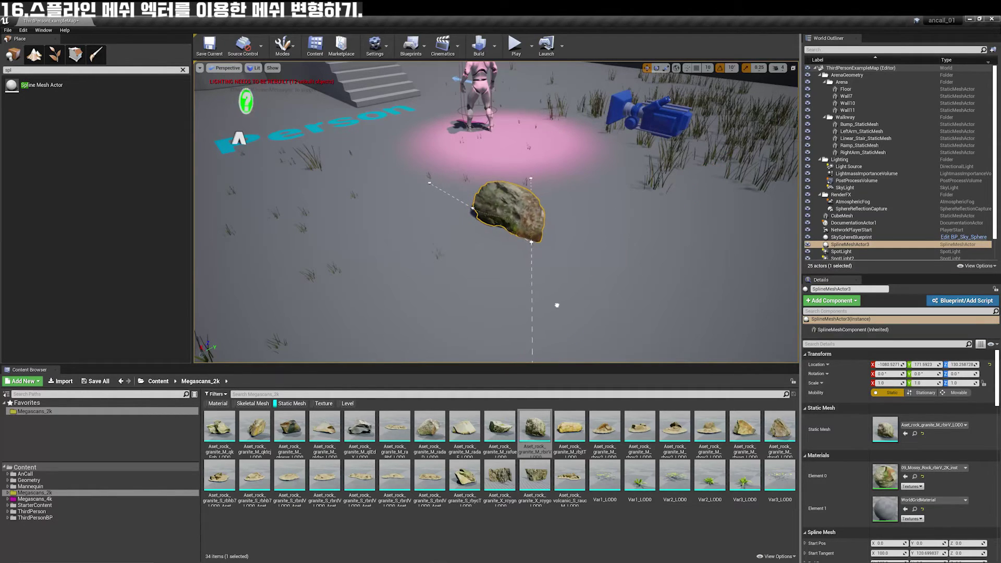
click(471, 208)
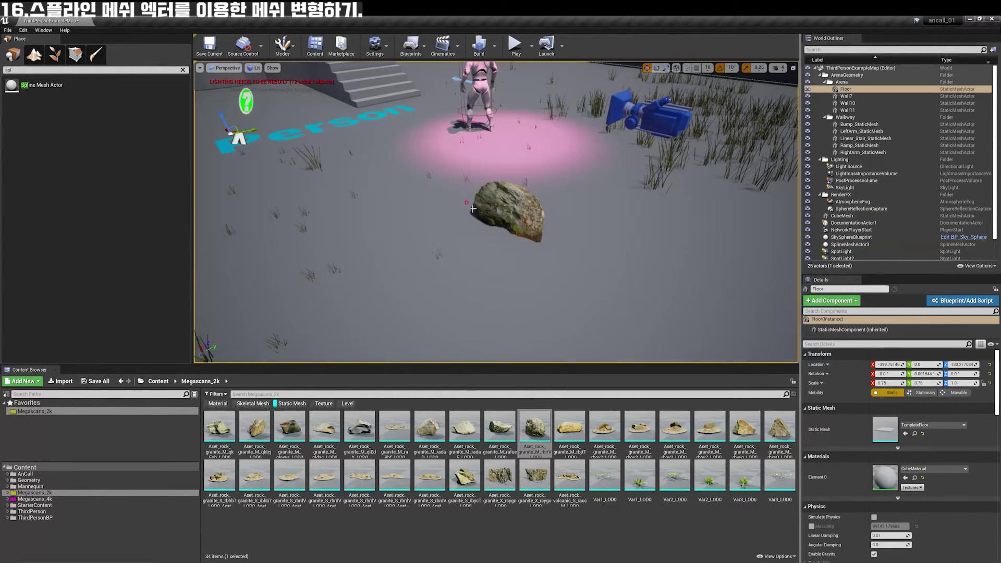
click(486, 209)
drag(484, 209, 478, 165)
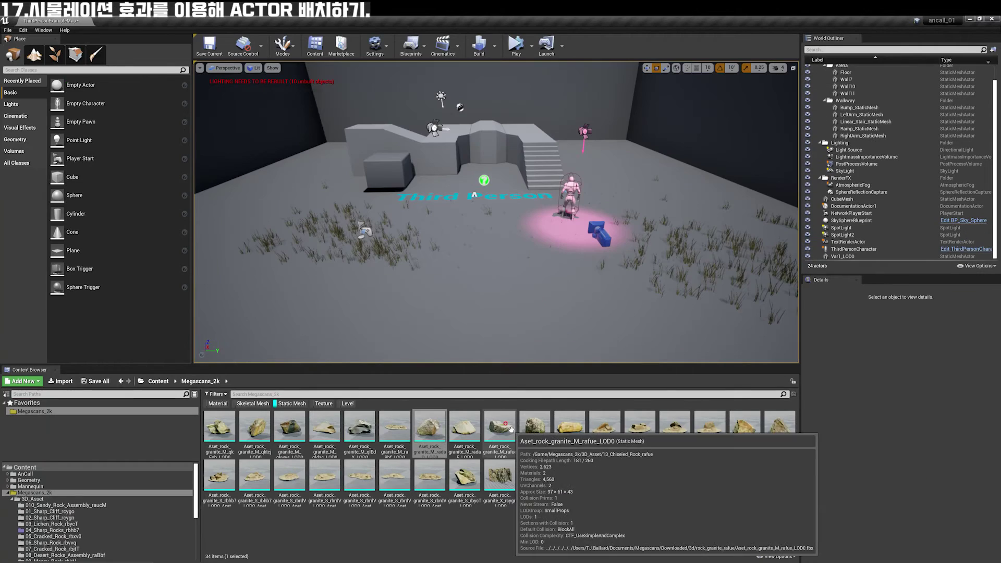
Place a granite rock in the level and enable Simulate Physics in its details.
drag(511, 429, 487, 298)
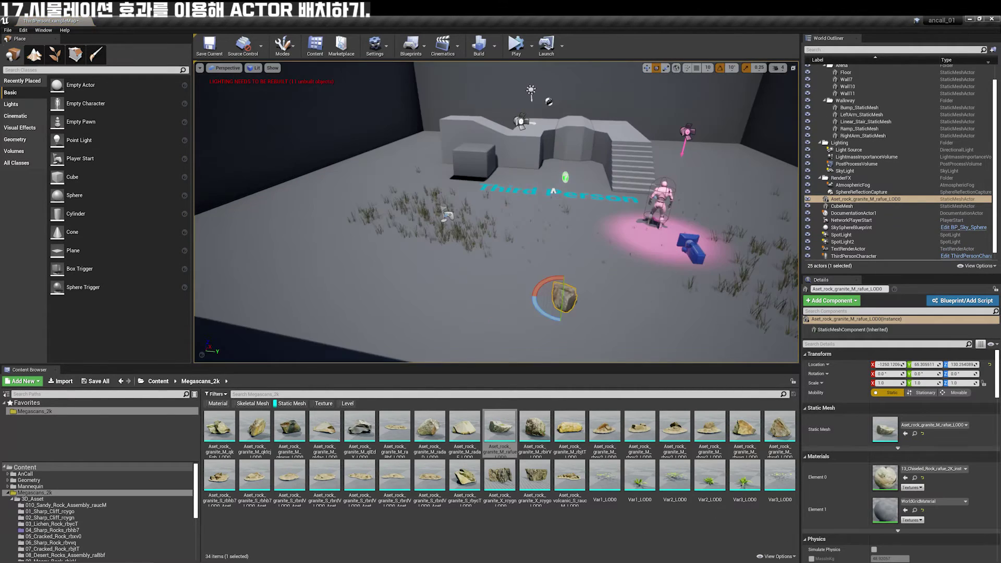
right_drag(497, 211, 469, 198)
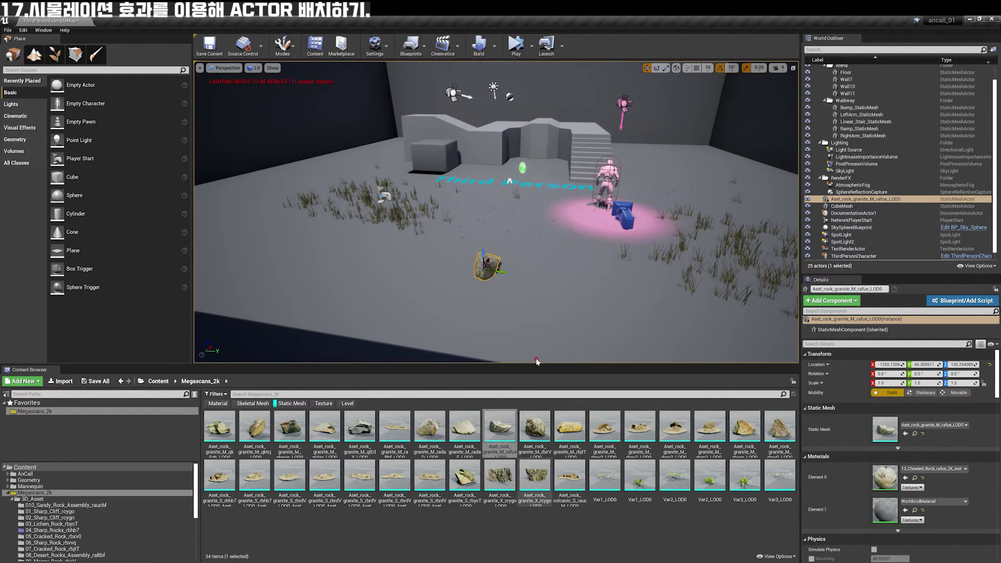
right_drag(573, 263, 574, 263)
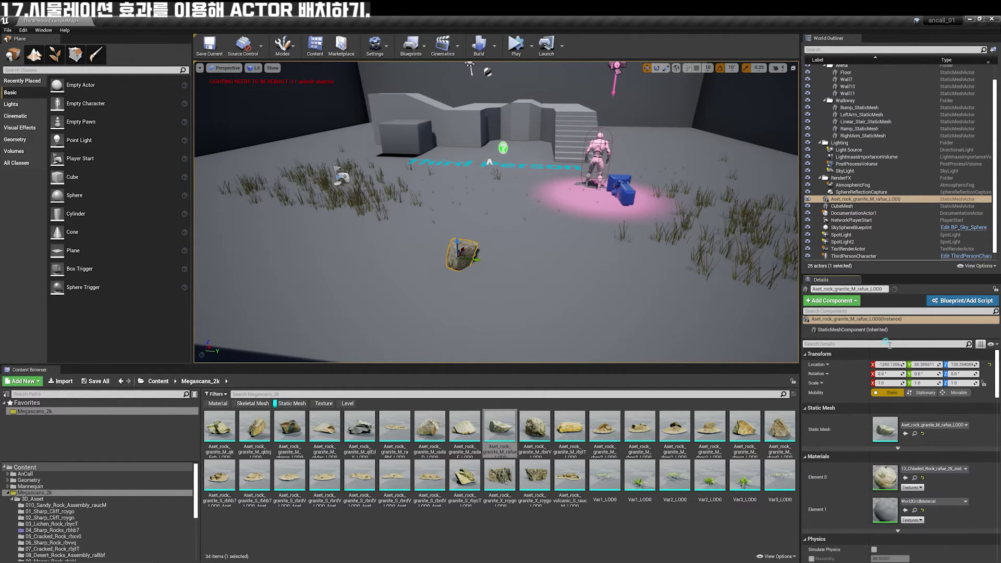
click(889, 344)
text(p)
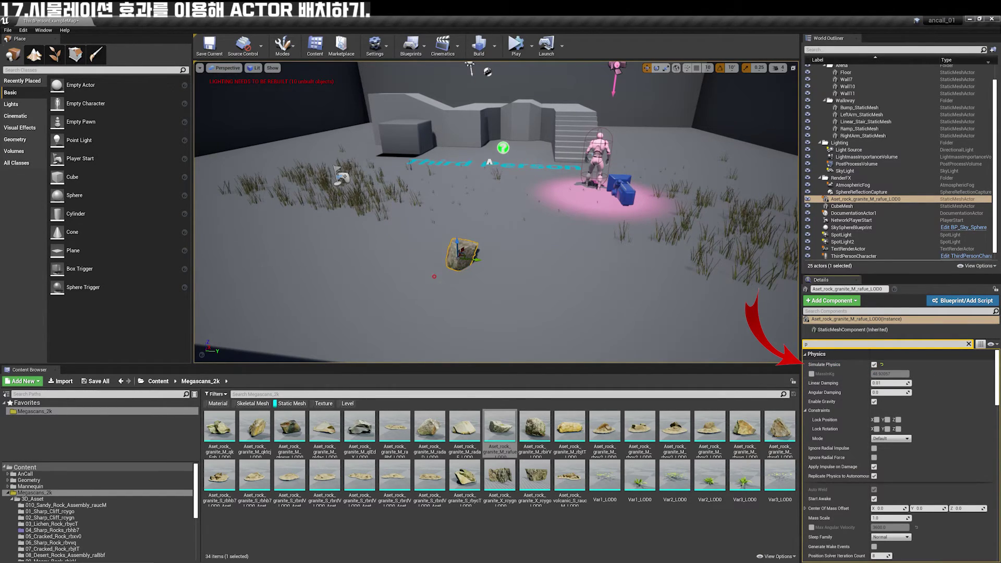
Duplicate the physics rock into a floating grid of twelve rocks.
right_drag(455, 261, 455, 245)
mouse_move(446, 155)
alt+mouse_down()
mouse_move(531, 168)
mouse_move(491, 146)
alt+mouse_up()
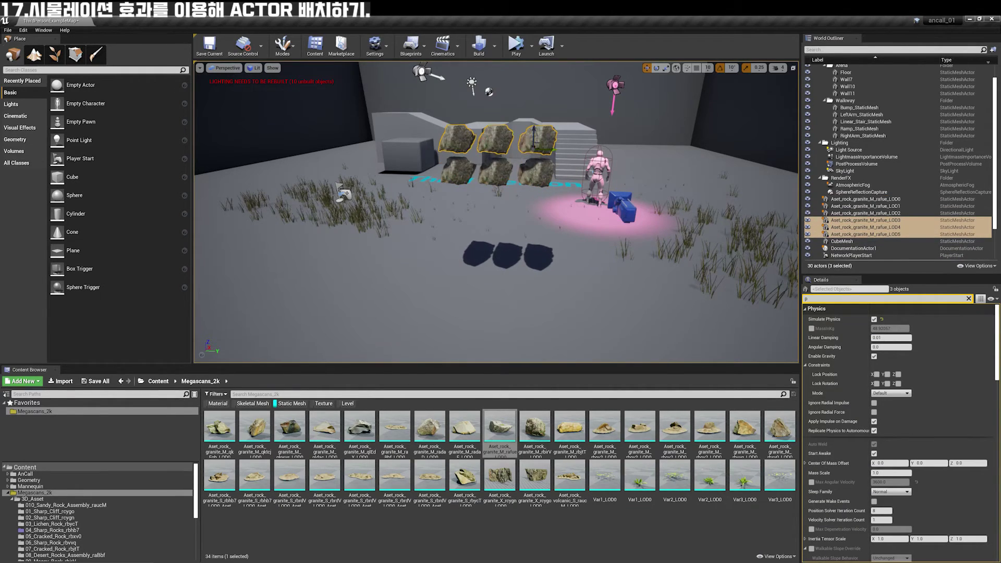
key(f)
alt+drag(528, 193, 528, 209)
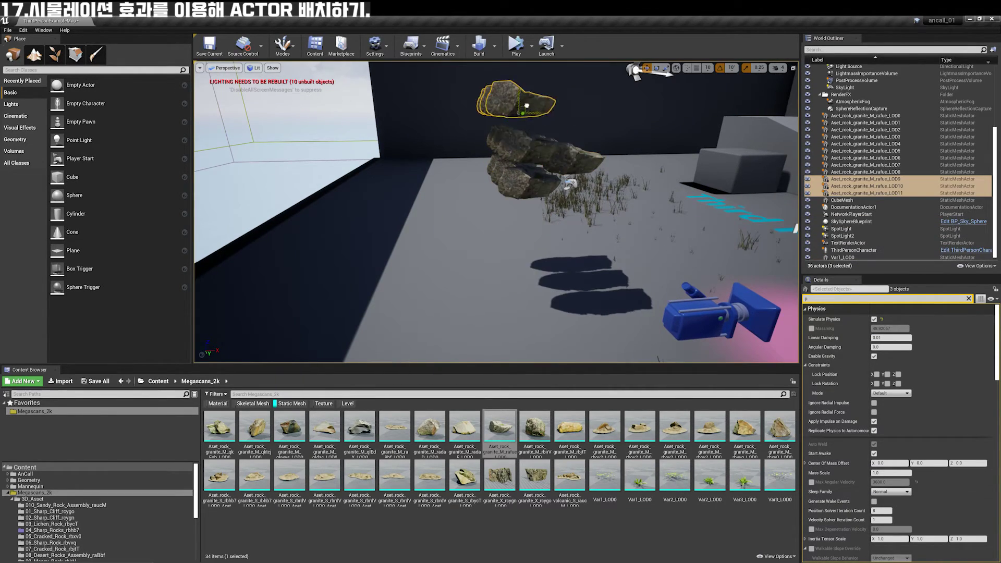
right_drag(528, 198, 528, 198)
key(Escape)
click(532, 50)
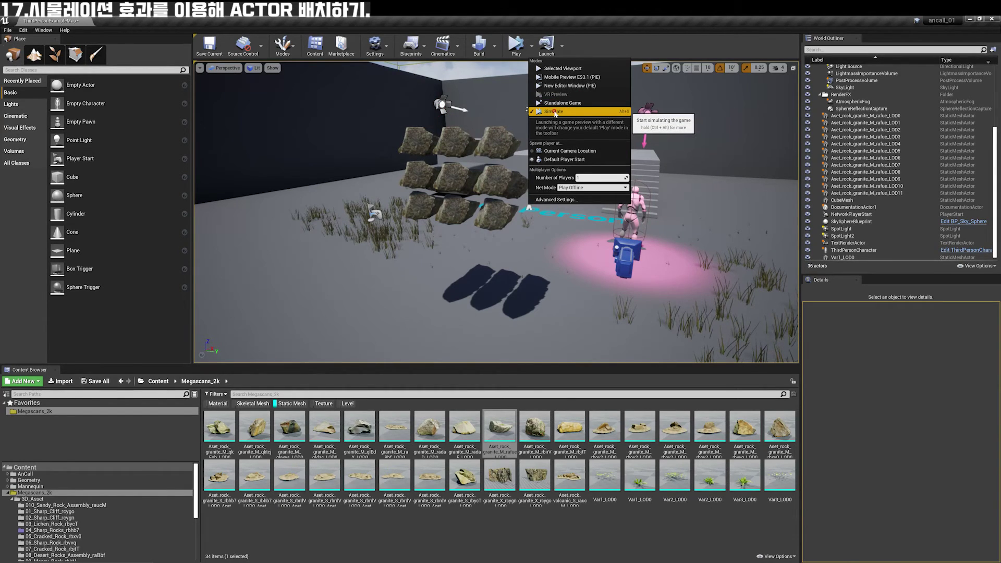
Run and stop Simulate repeatedly to watch the rocks fall, then select the LOD3 rock.
click(555, 113)
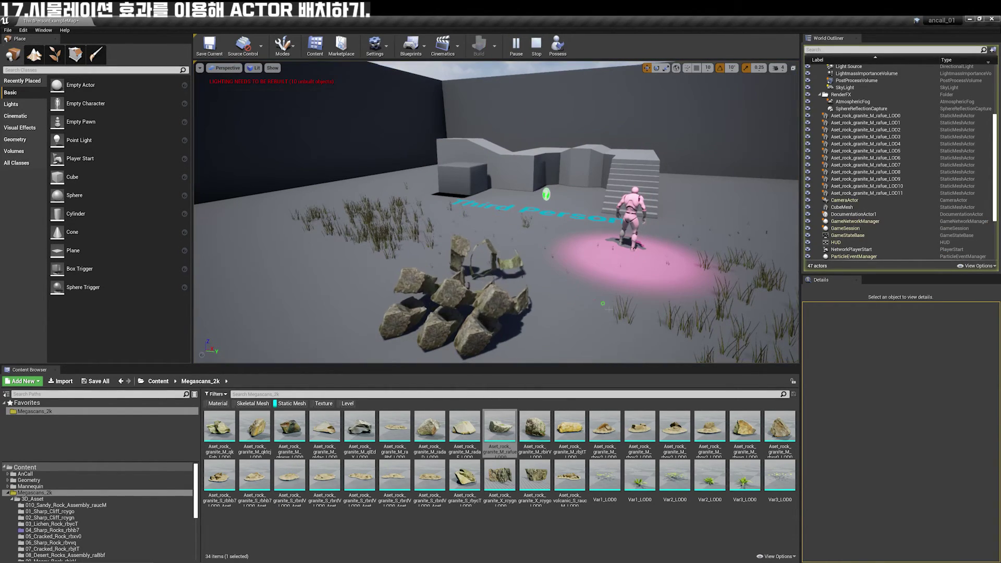
scroll(608, 308, down, 5)
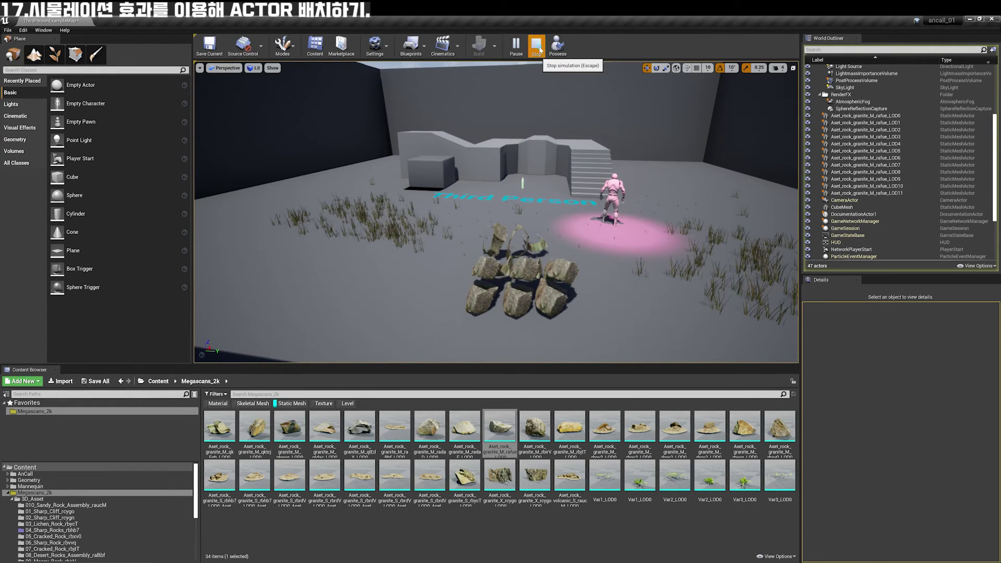
click(540, 49)
click(516, 47)
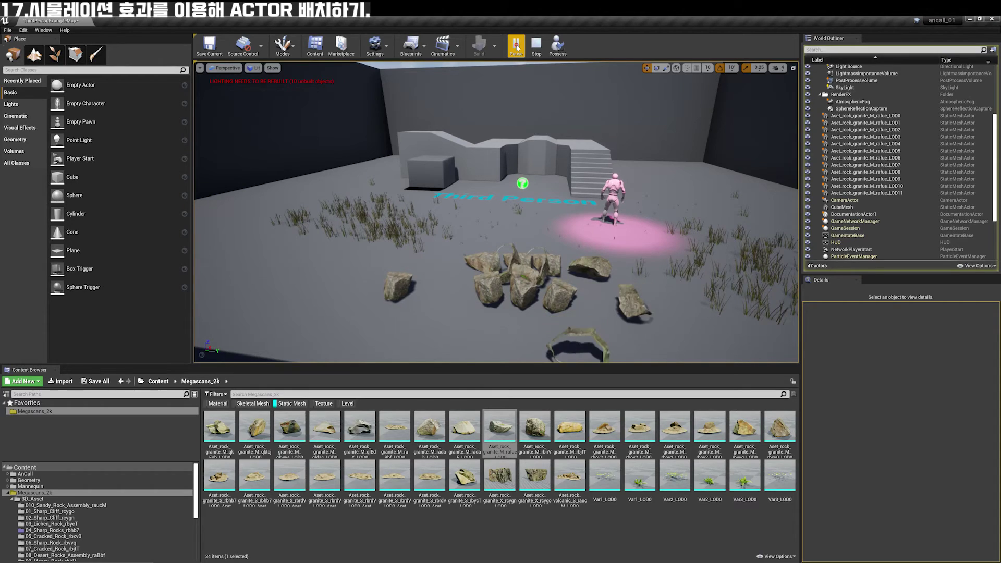
click(544, 49)
click(516, 47)
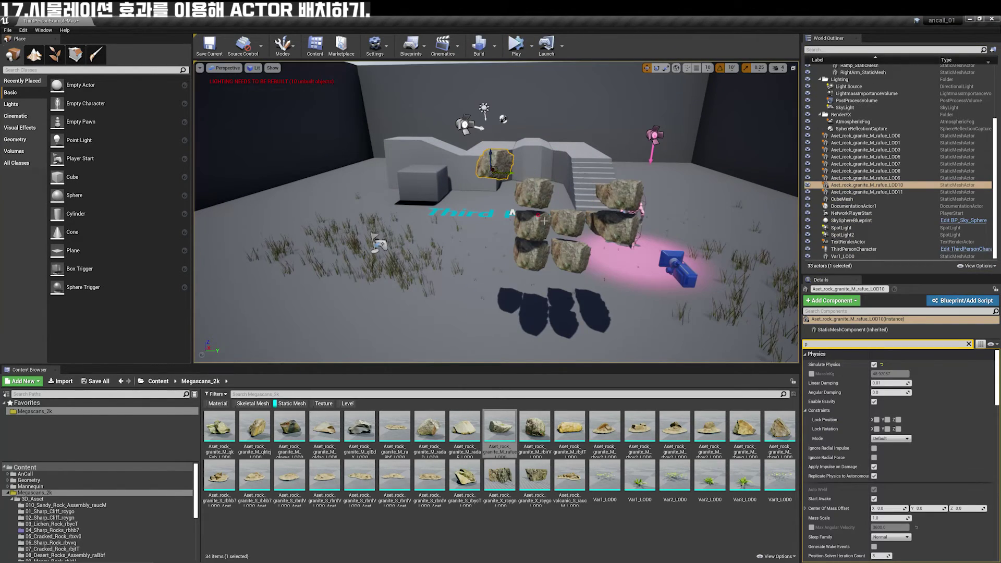
click(543, 221)
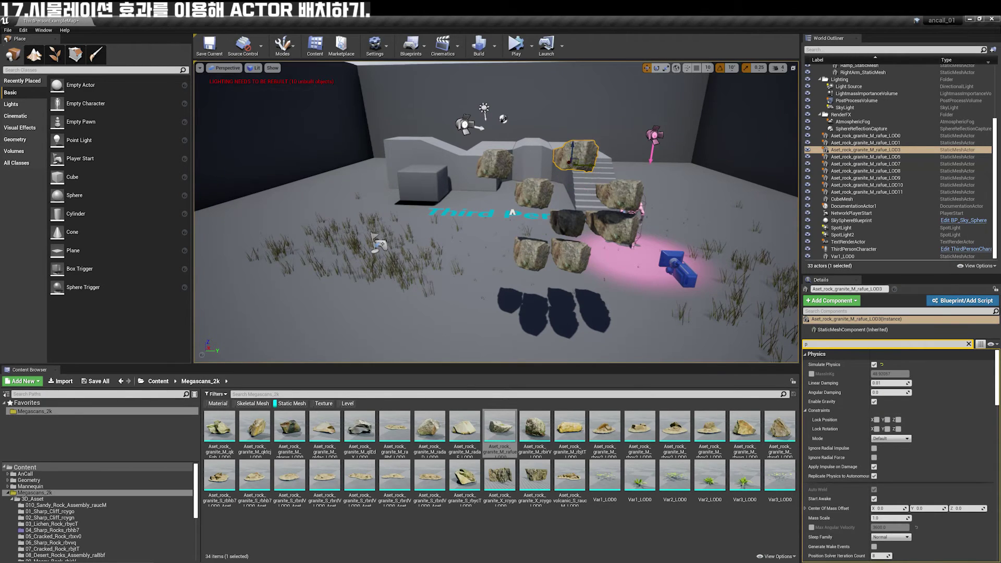
Select the LOD1 and LOD11 rocks, then start Simulate so the stack tumbles apart.
right_drag(495, 209, 459, 209)
click(565, 232)
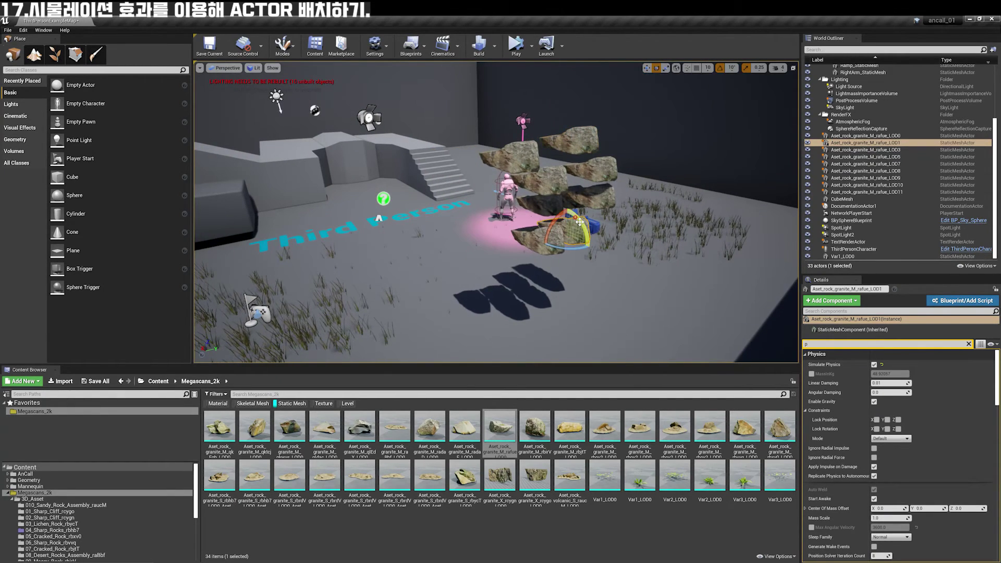
click(610, 168)
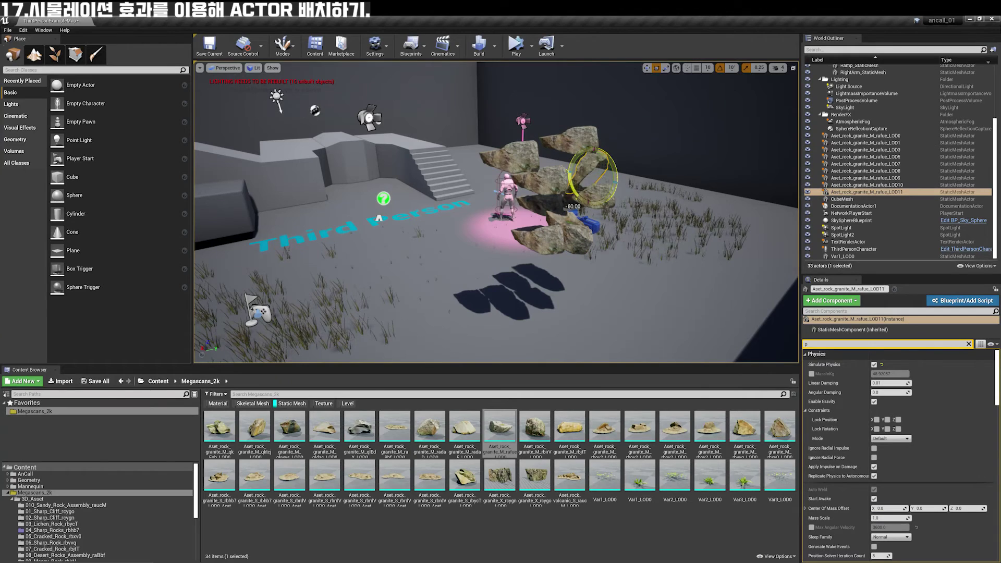
right_drag(495, 209, 583, 106)
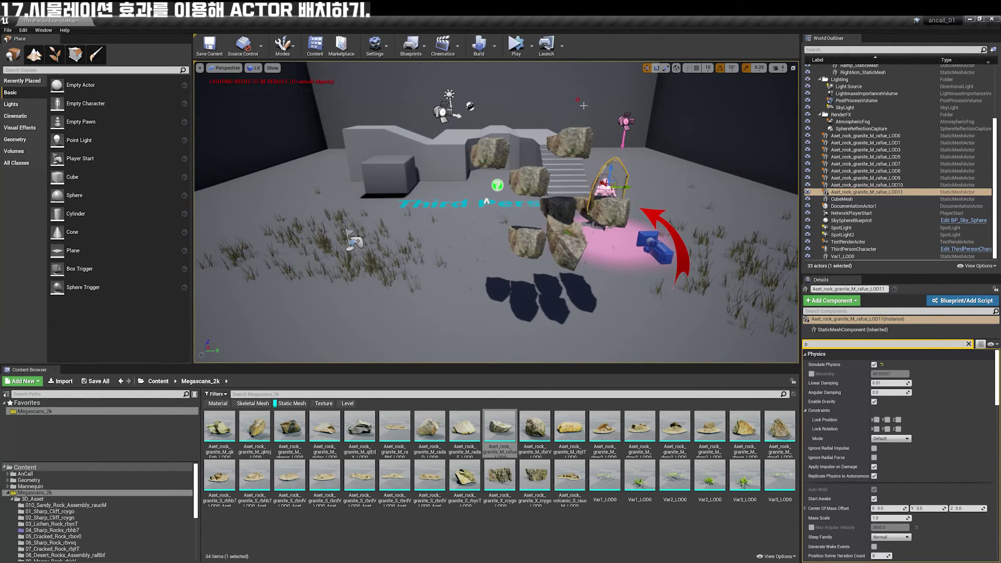
click(516, 46)
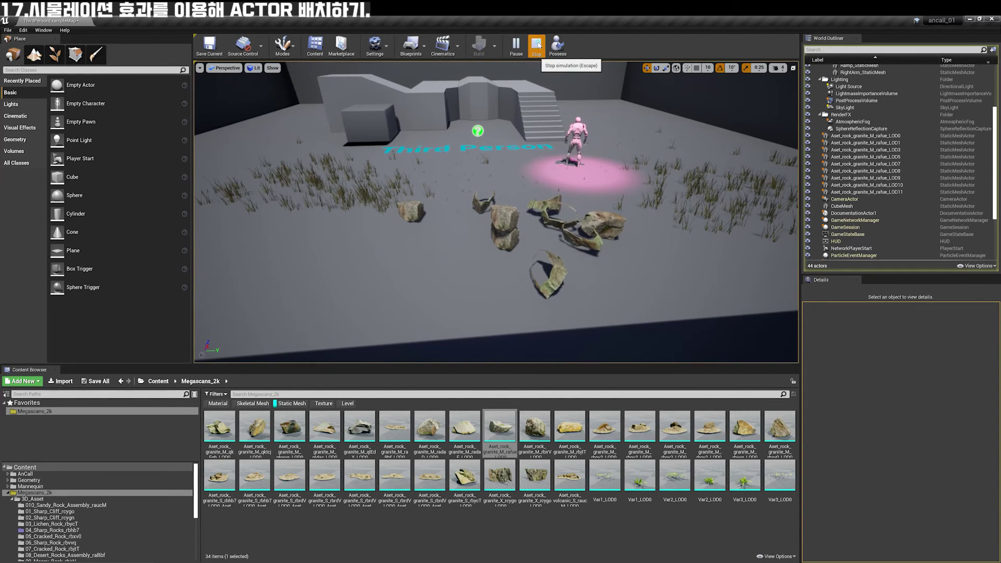
Restart the simulation so the rocks fall again, then focus on one fallen rock.
click(537, 46)
click(517, 50)
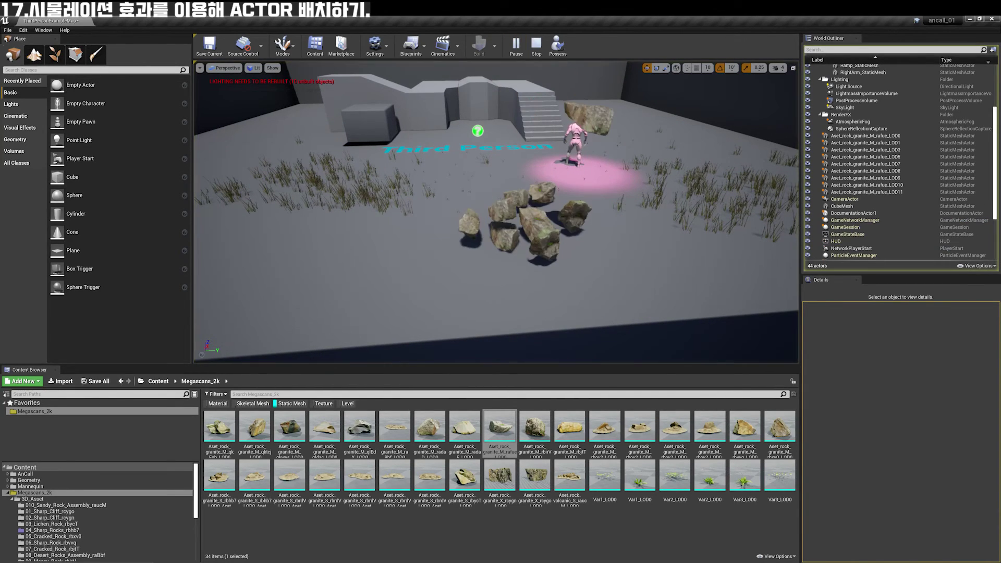
click(542, 238)
key(f)
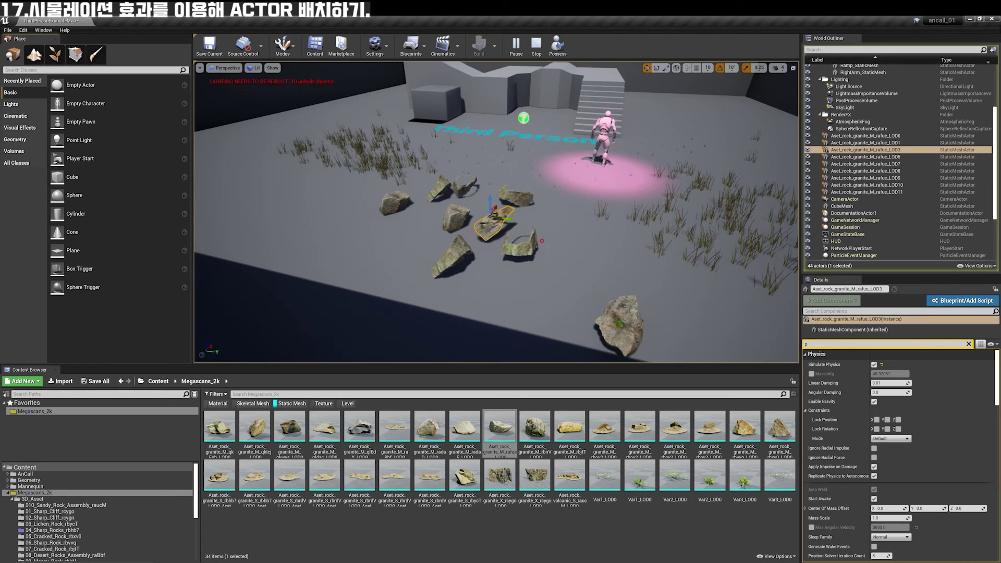
Select all nine rocks, keep their simulation changes, stop simulating, and orbit to inspect.
key(shift+e)
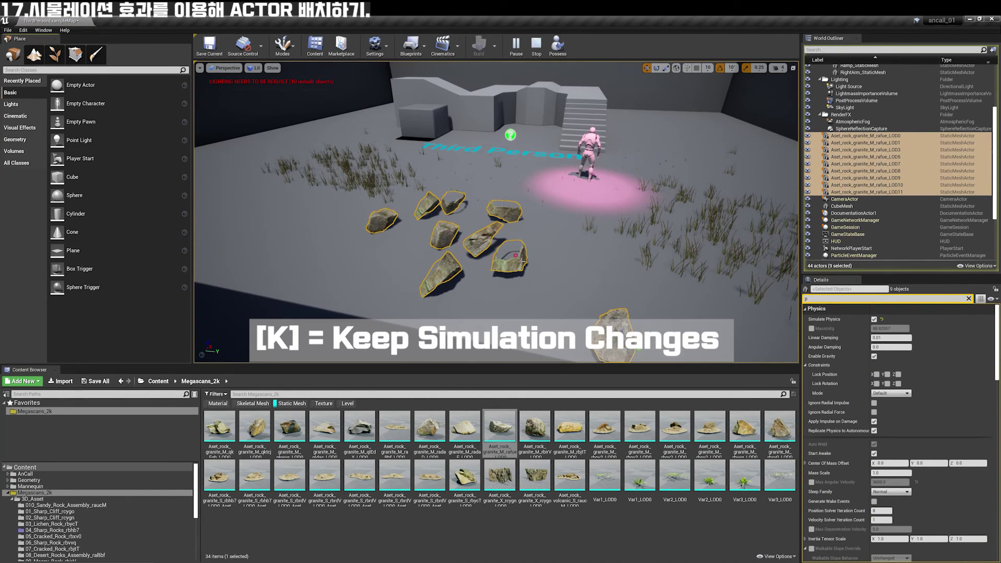
right_click(519, 242)
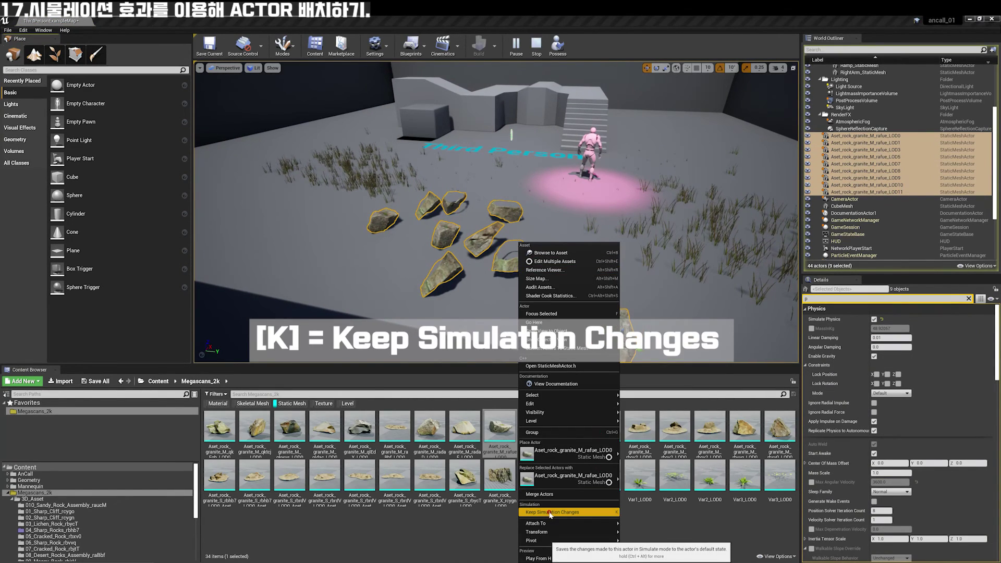
click(564, 513)
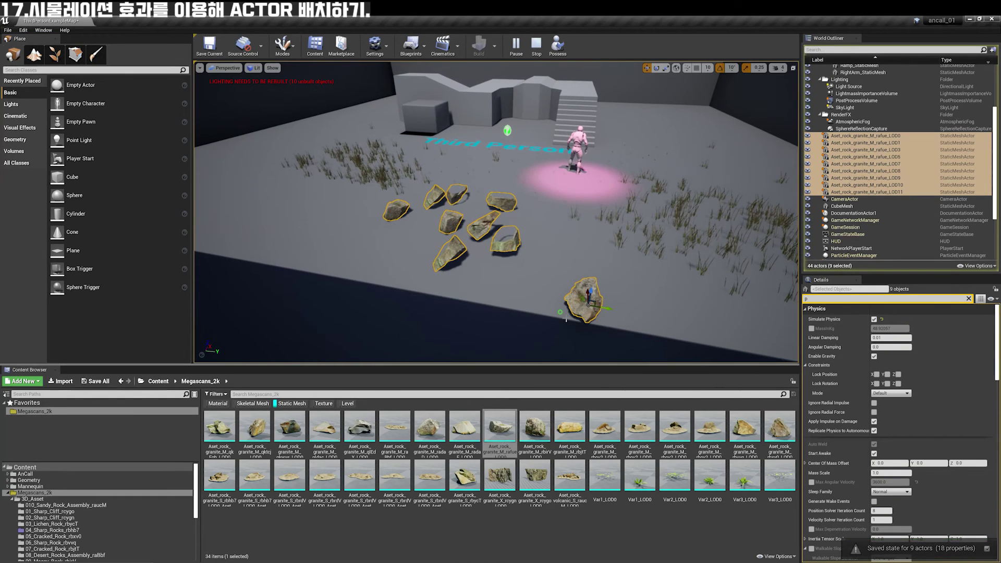
click(534, 49)
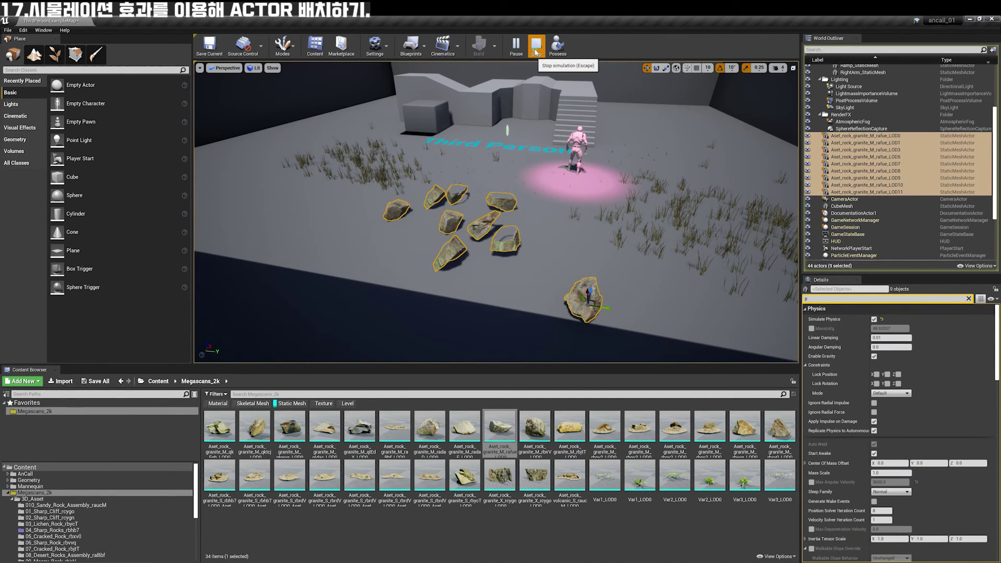
mouse_move(495, 209)
right_down()
mouse_move(652, 208)
mouse_move(417, 209)
right_up()
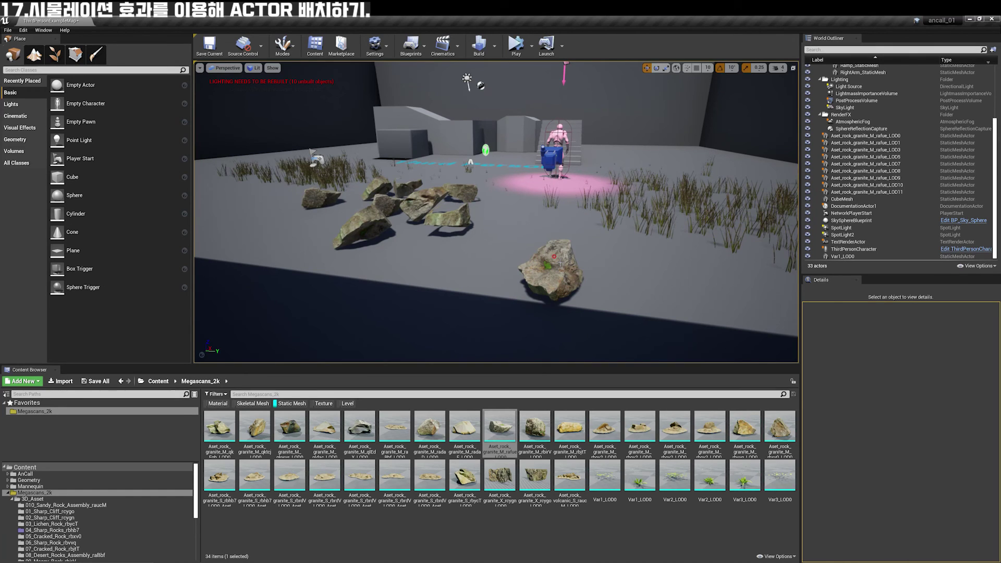